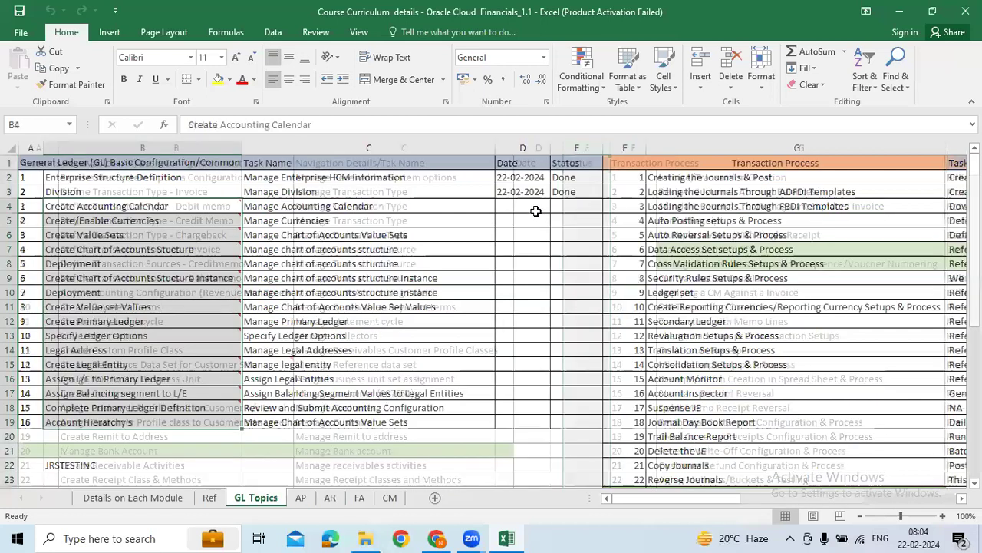
- Review the Create Accounting Calendar topic and its task name in the General Ledger configuration list
key("Right")
key("Right")
left_click(163, 208)
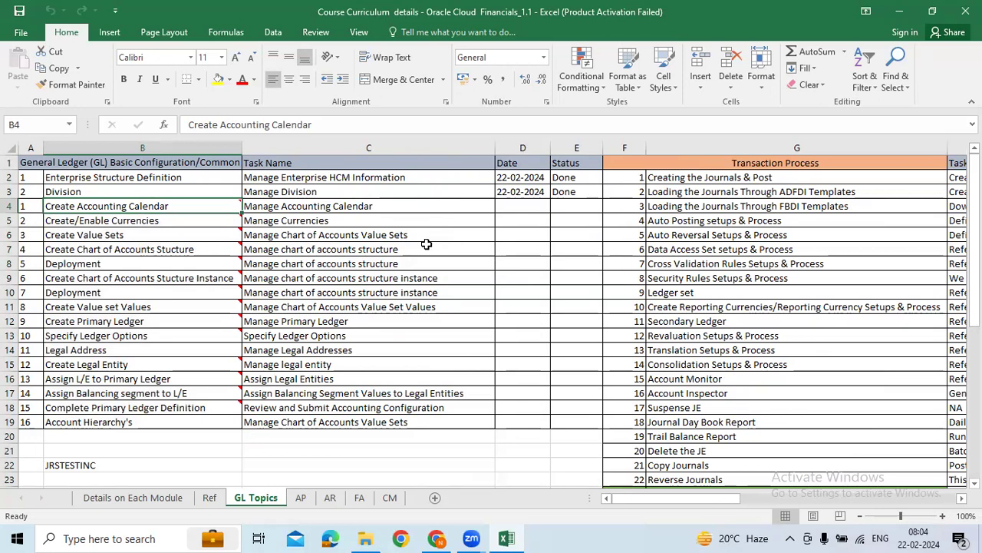
left_click(506, 208)
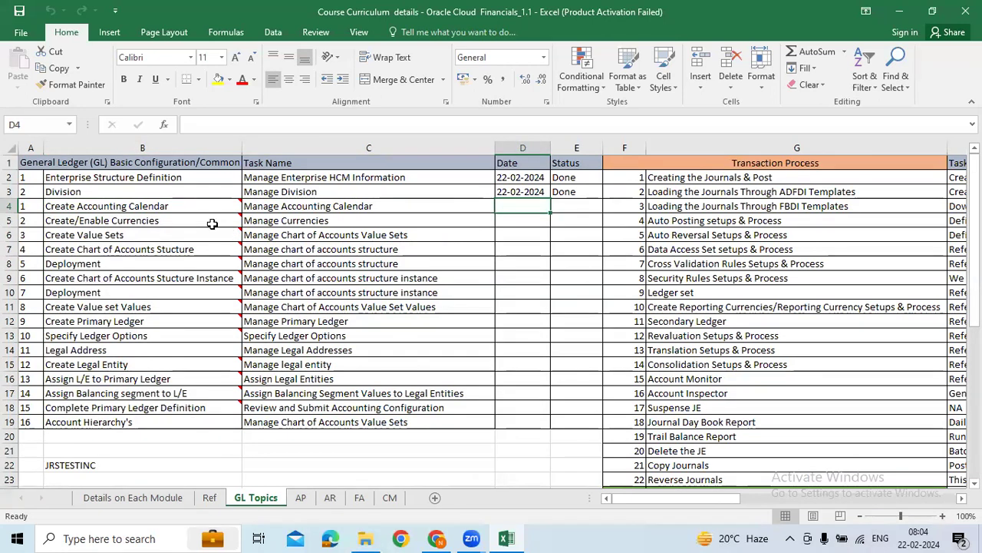
left_click_drag(206, 207, 225, 277)
left_click(370, 206)
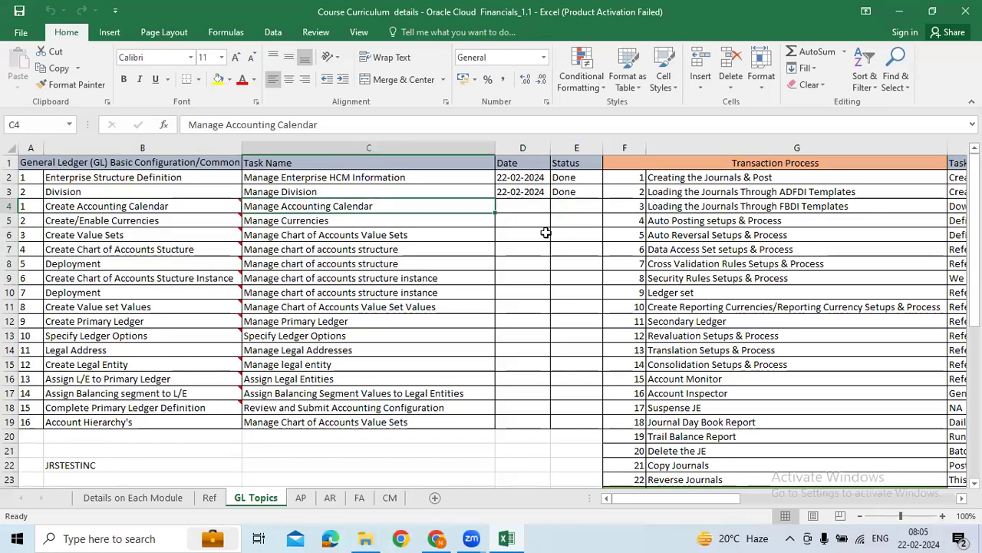
- Switch to the Oracle Cloud browser window and leave Manage Divisions and its task search for the Financials setup page
left_click(436, 538)
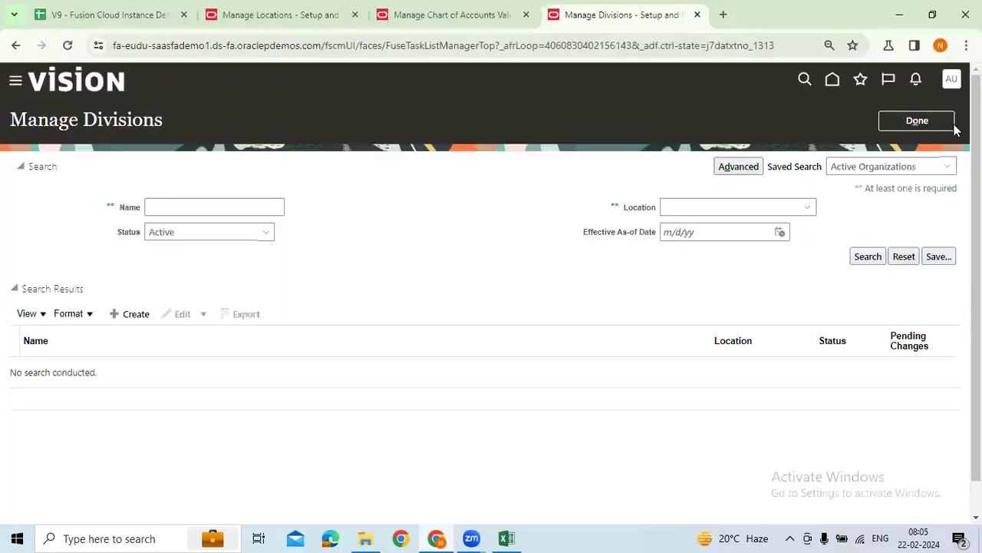
left_click(951, 126)
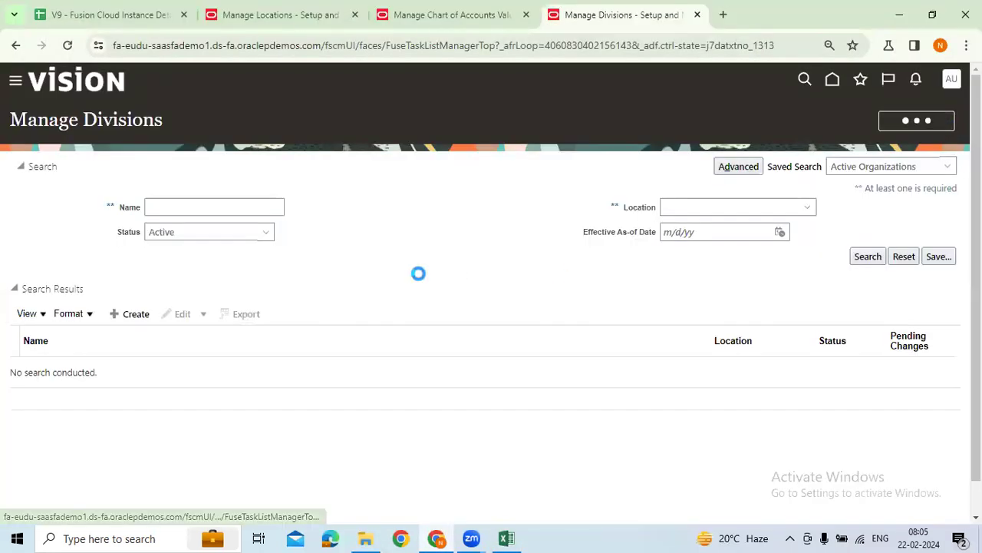
left_click(941, 113)
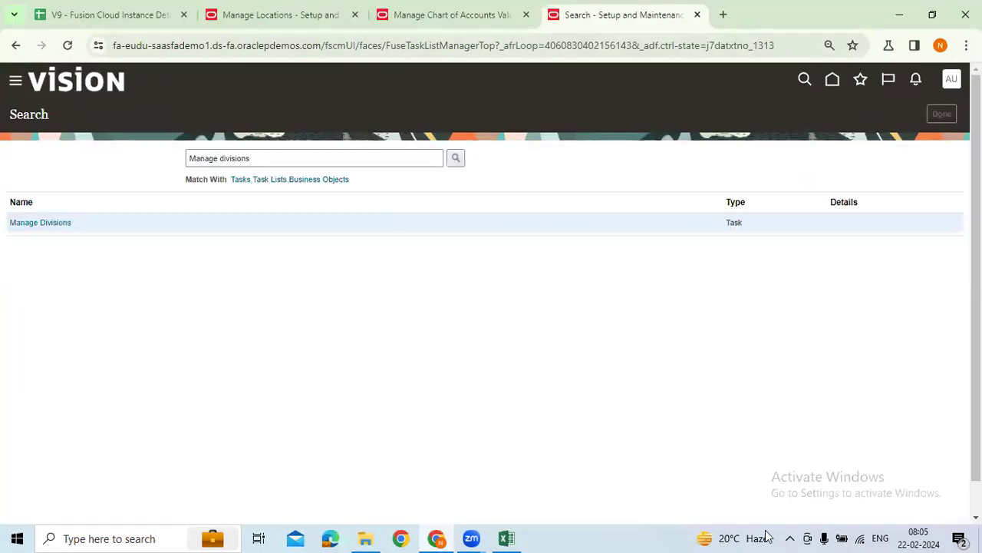
left_click(495, 158)
left_click(956, 251)
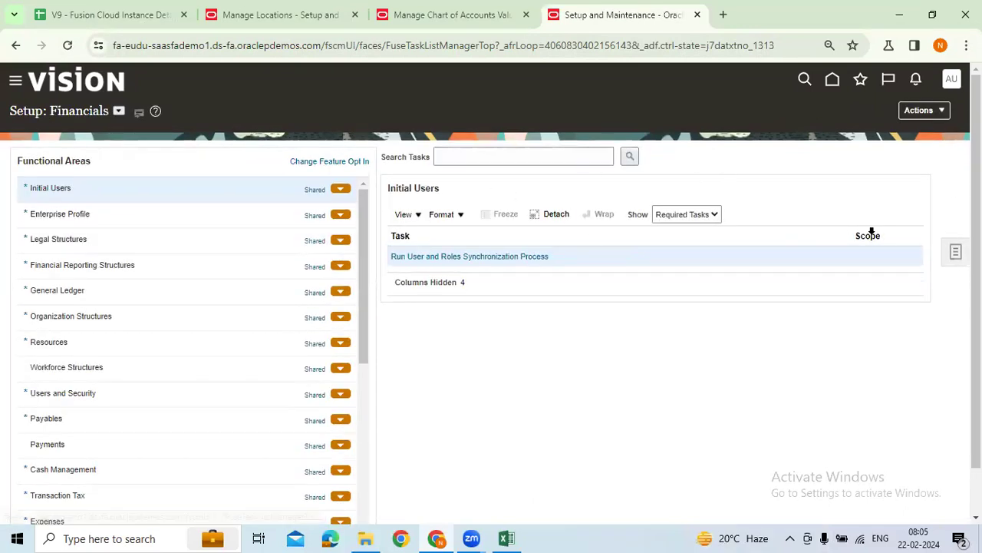
- Try to search the Financials setup tasks for "Manage acconti"
left_click(498, 154)
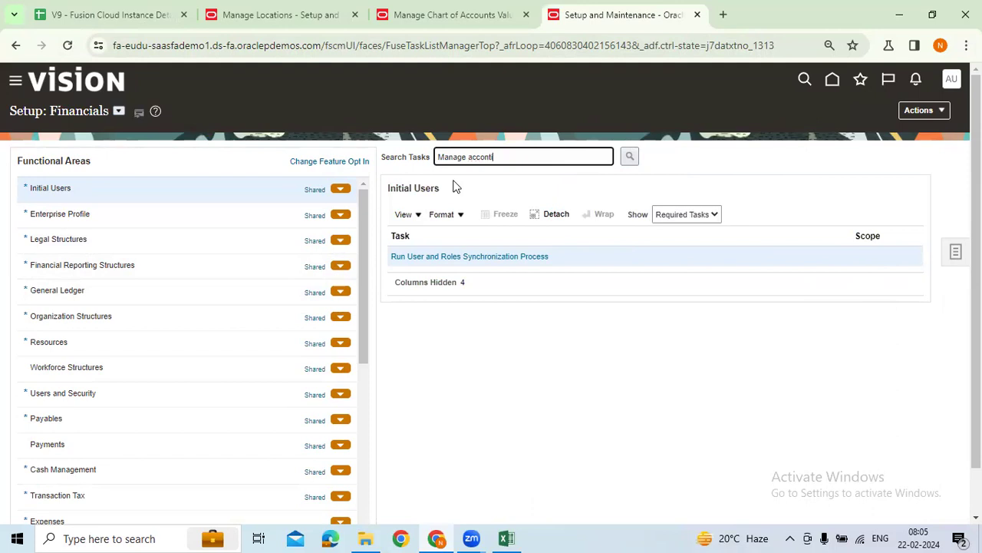
key("Return")
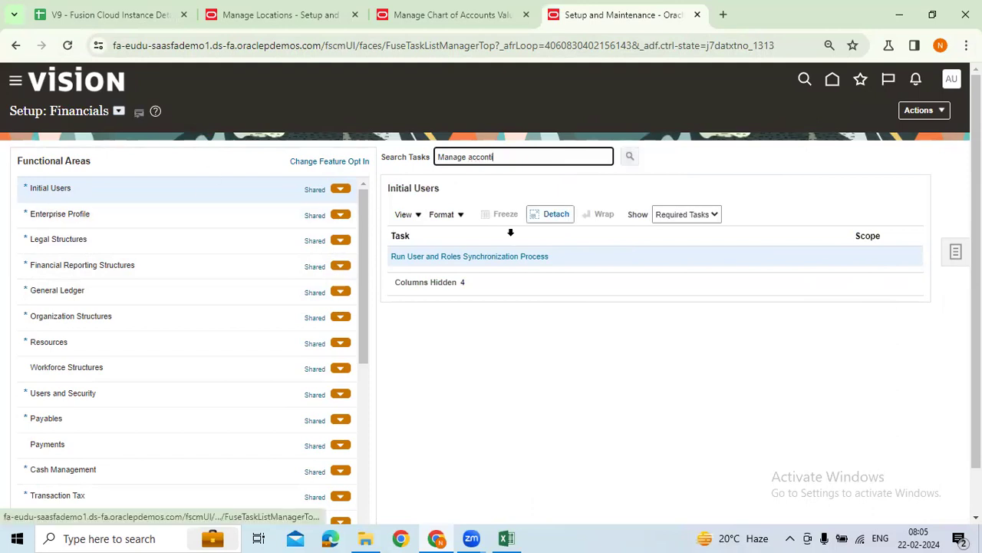
left_click_drag(278, 291, 499, 291)
left_click_drag(417, 300, 617, 298)
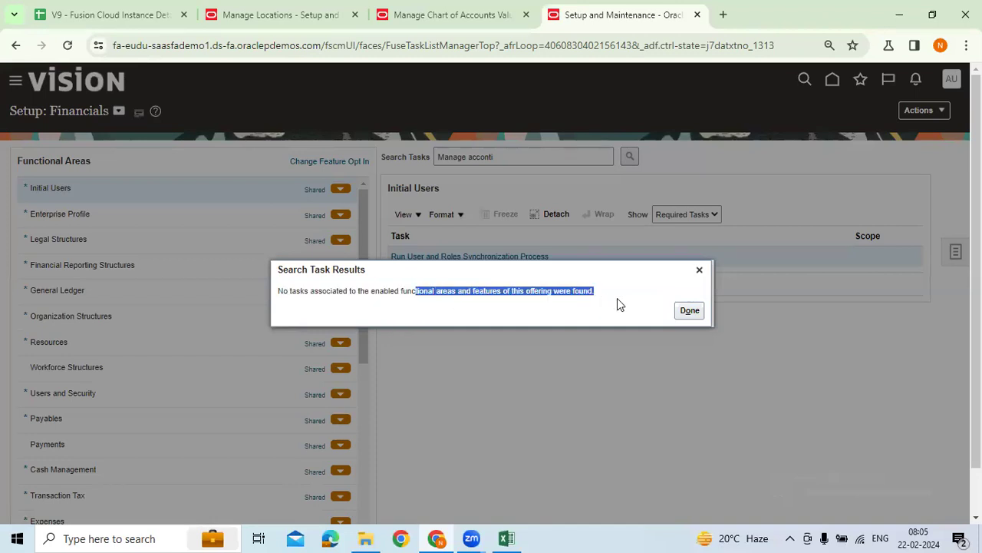
left_click(690, 310)
- Try to search the setup tasks with the corrected text "Manage accounting calendat"
left_click(481, 157)
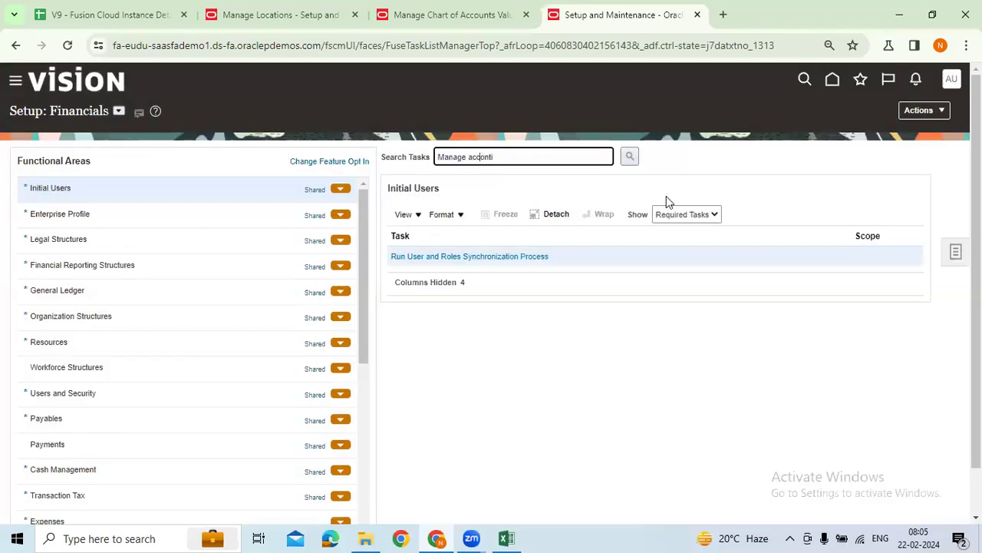
type("u")
left_click(512, 159)
key("Return")
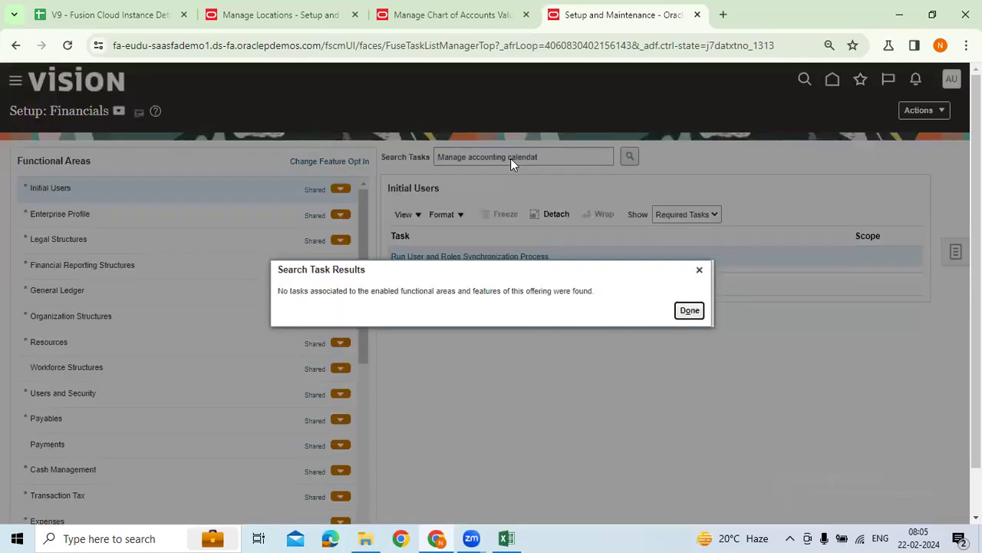
key("Return")
key("BackSpace")
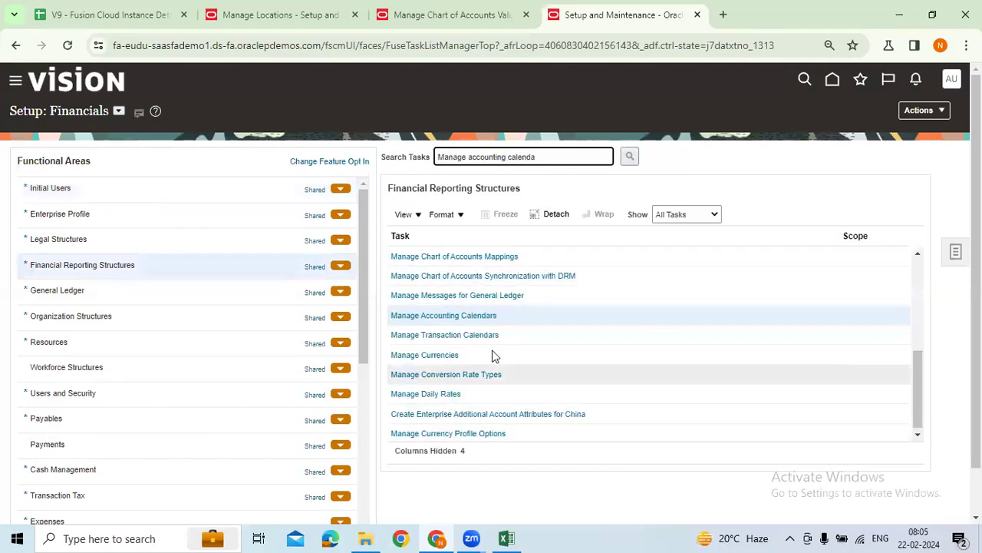
- Open the Manage Accounting Calendars task from all tasks of the Financial Reporting Structures area and browse the existing calendars
left_click(435, 317)
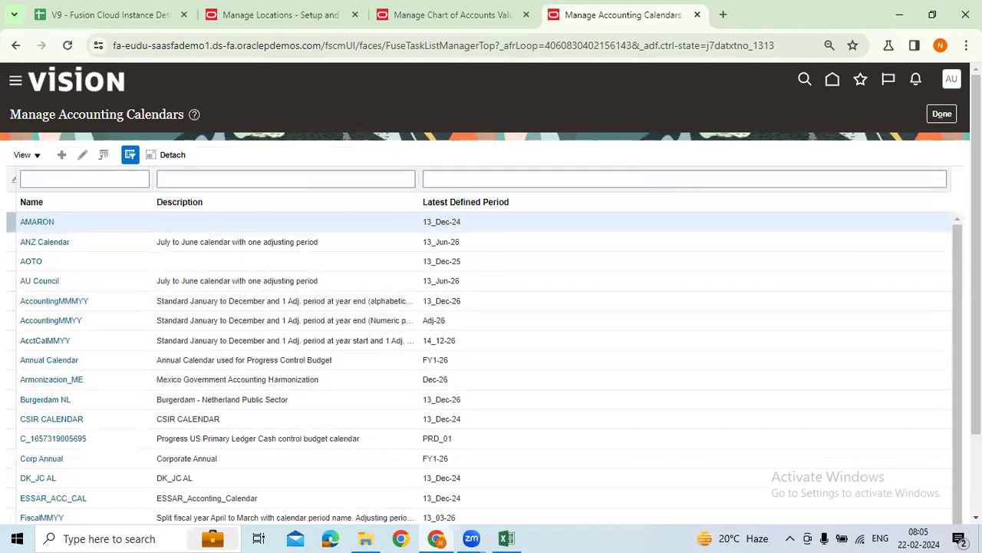
scroll(491, 292, "down", 1)
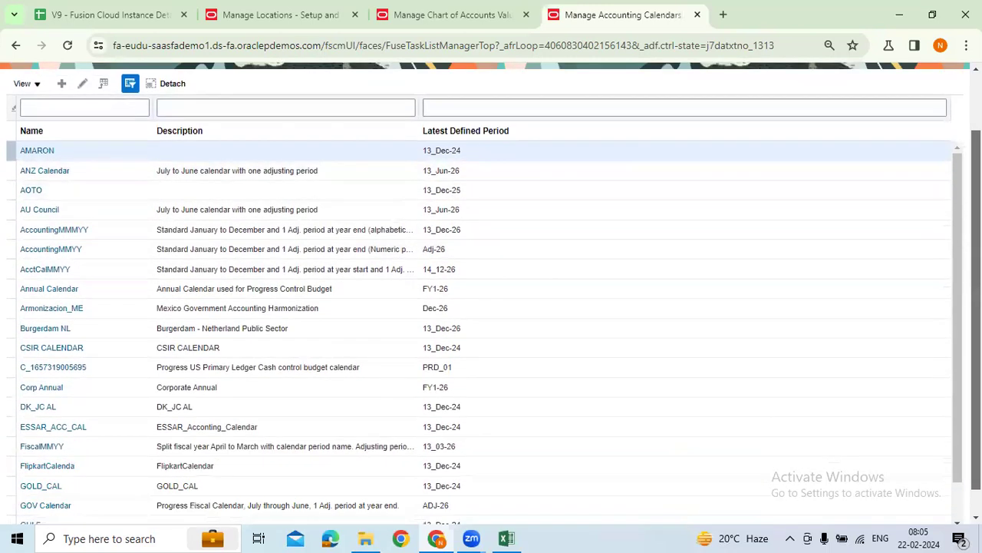
scroll(637, 389, "up", 1)
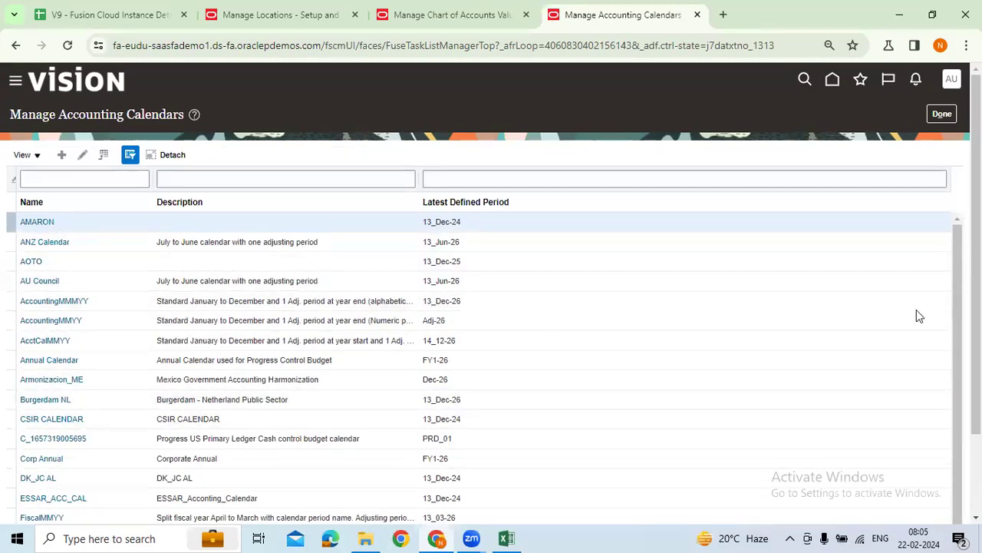
- Switch to the Excel course workbook and copy the text AUGN from cell E28 of the Details on Each Module sheet
left_click(507, 538)
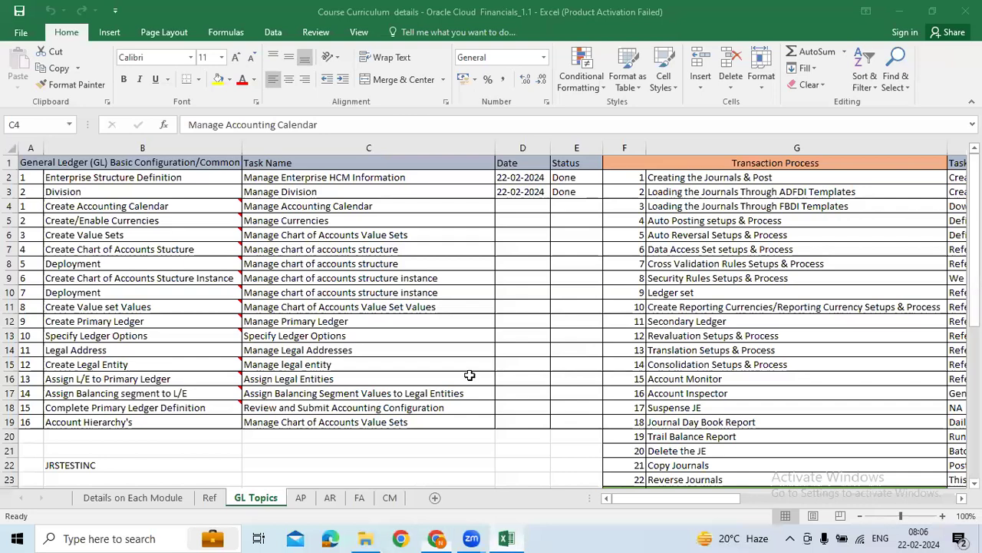
scroll(469, 376, "down", 2)
left_click(132, 498)
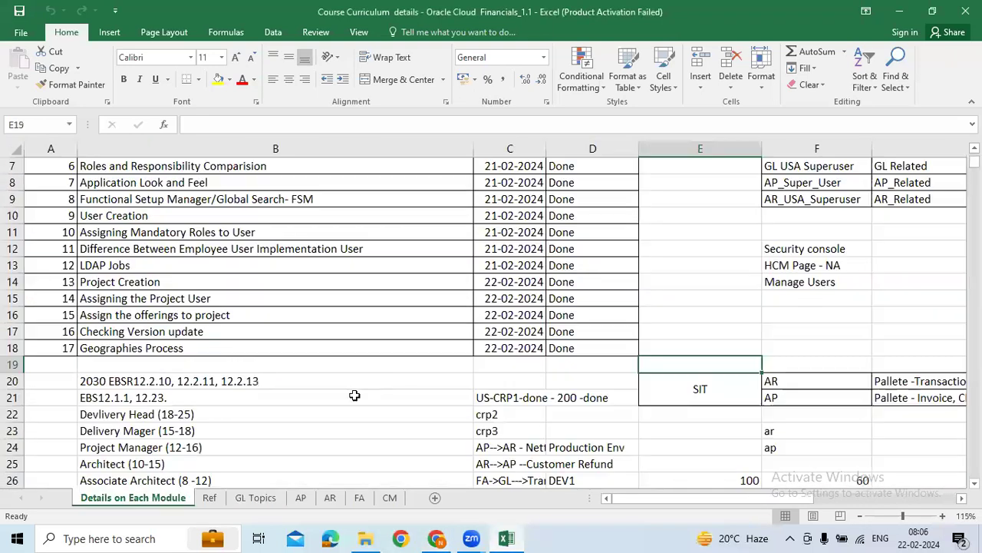
scroll(748, 329, "up", 2)
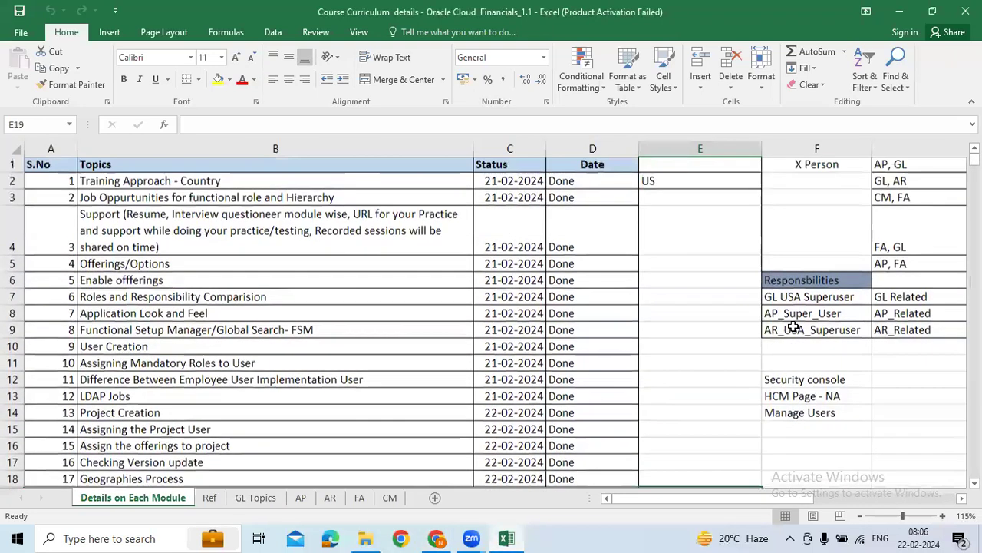
scroll(764, 324, "down", 6)
left_click(592, 315)
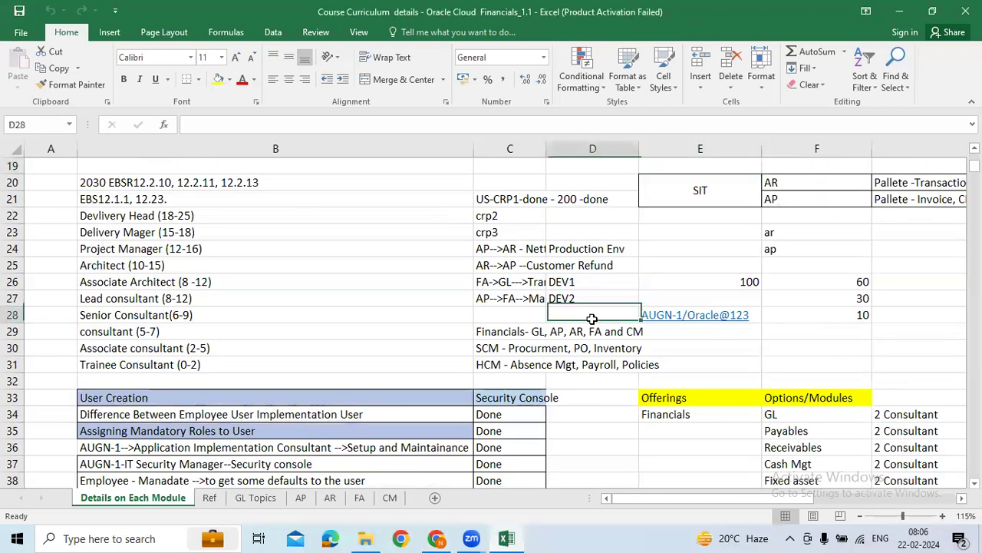
key("Right")
double_click(217, 127)
key("ctrl+c")
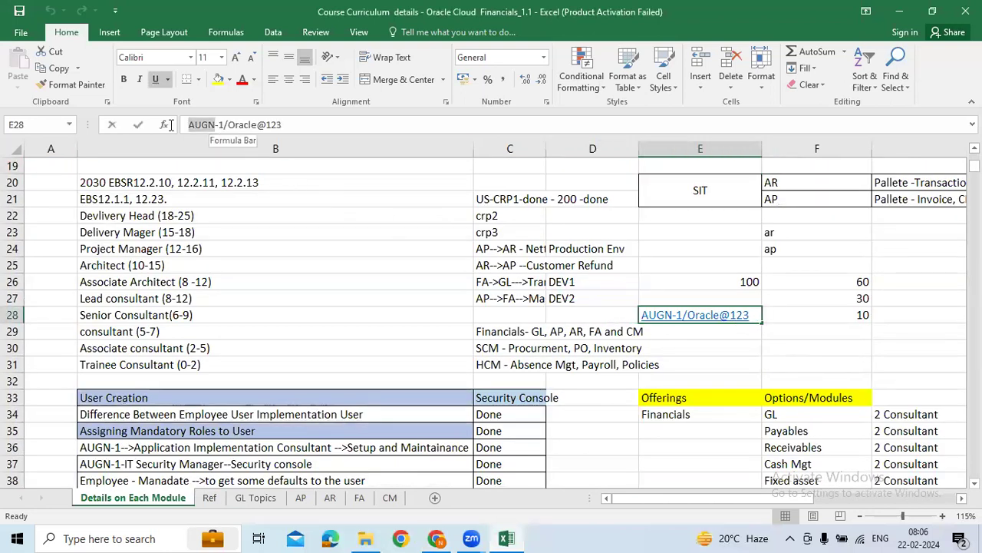
- Replace the content of cell B22 on the GL Topics sheet with the copied text AUGN
left_click(253, 500)
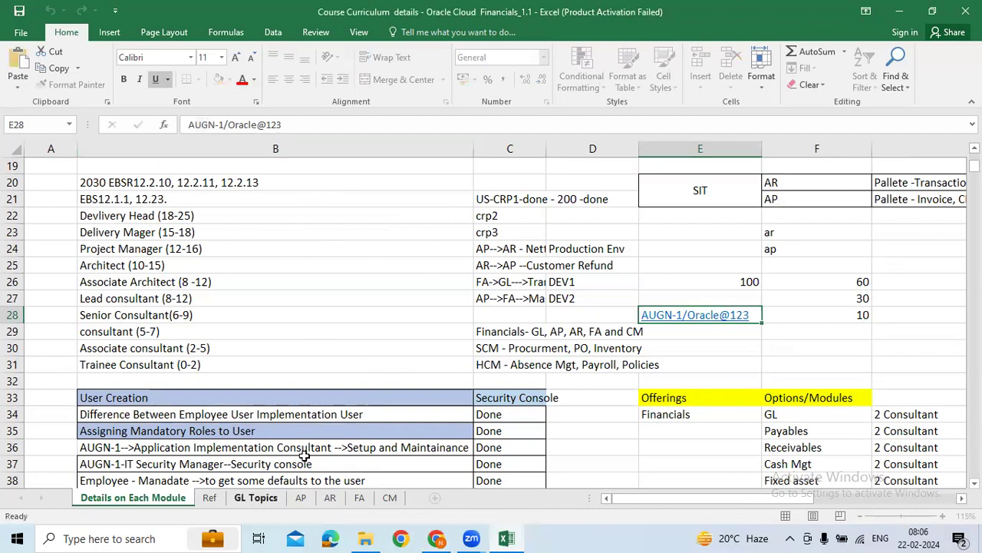
left_click(138, 380)
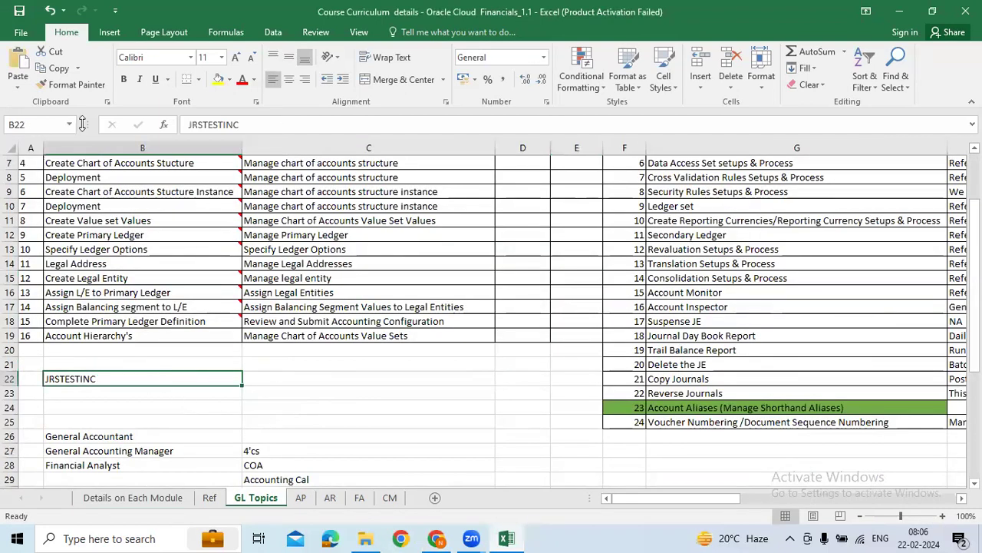
key("ctrl+v")
key("Right")
left_click(192, 381)
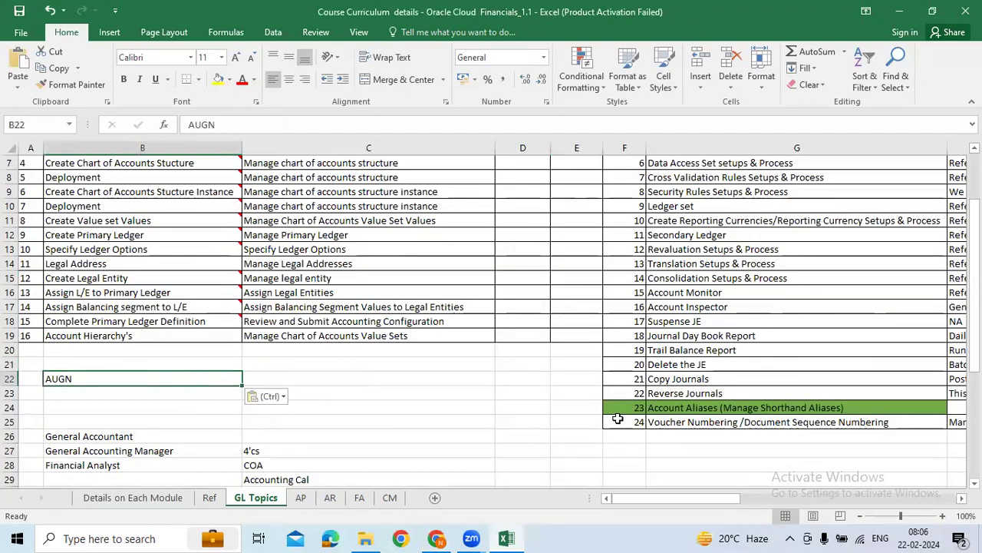
- Review the AUGN prefix and the General Ledger configuration topics and task names in Excel alongside Oracle's Manage Accounting Calendars page
key("alt+Tab")
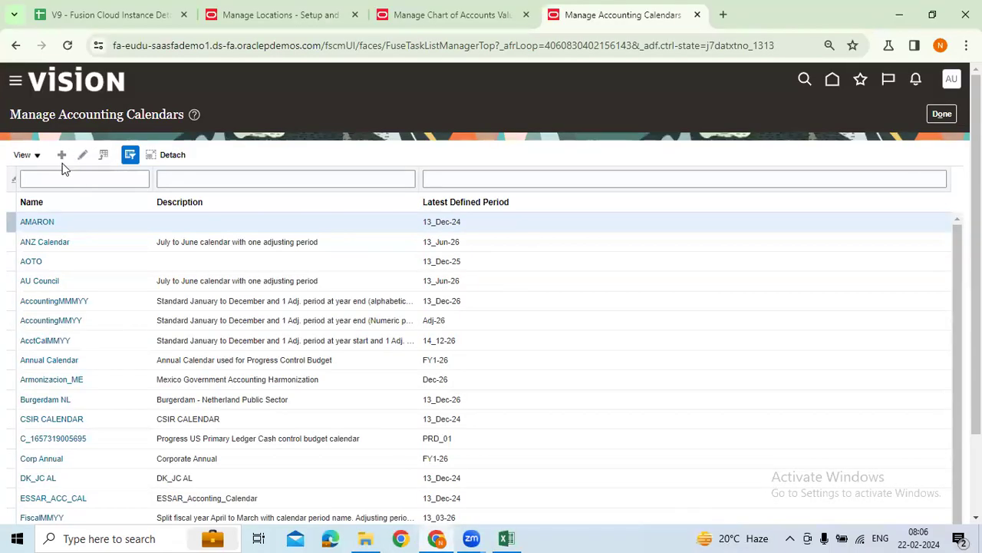
key("alt+Tab")
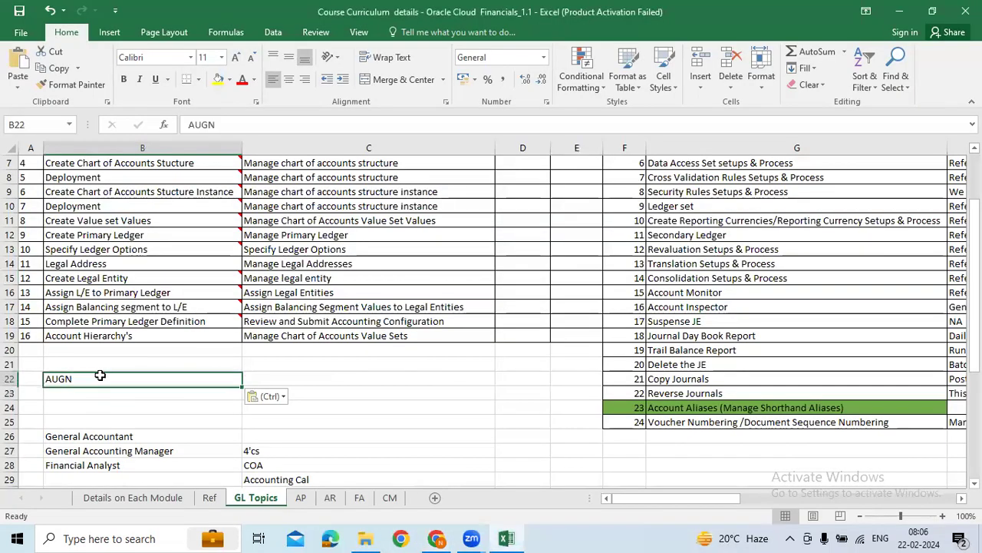
left_click_drag(222, 125, 193, 127)
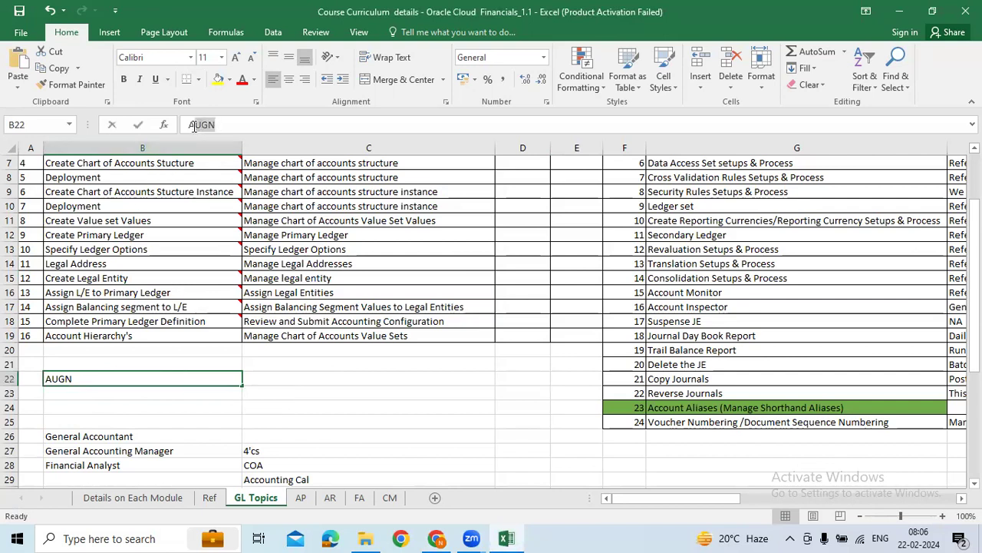
left_click(370, 382)
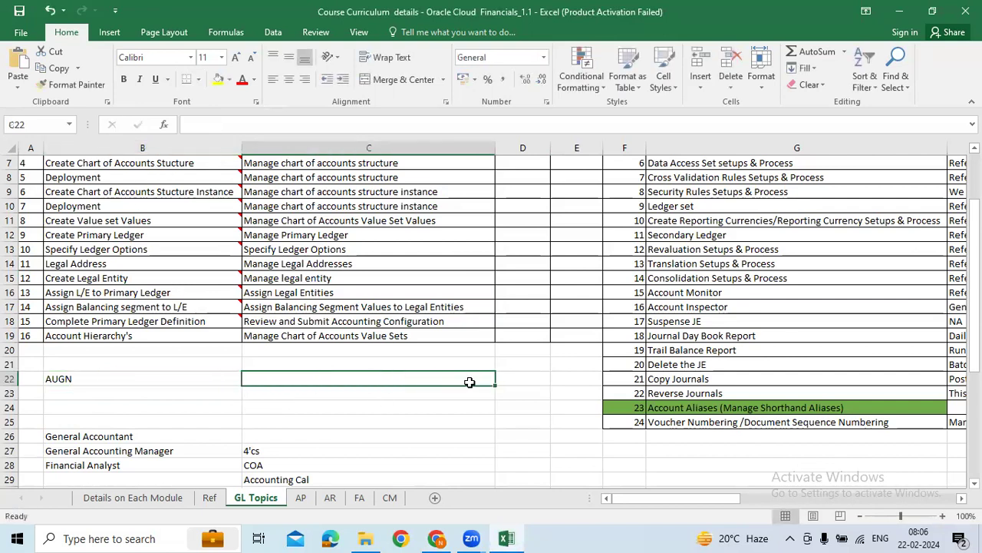
left_click(149, 380)
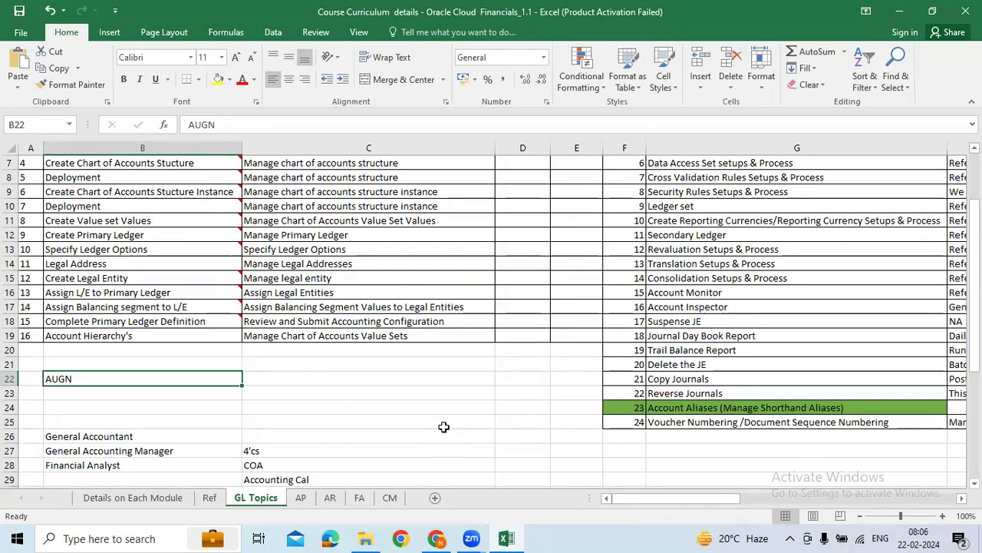
scroll(396, 443, "up", 2)
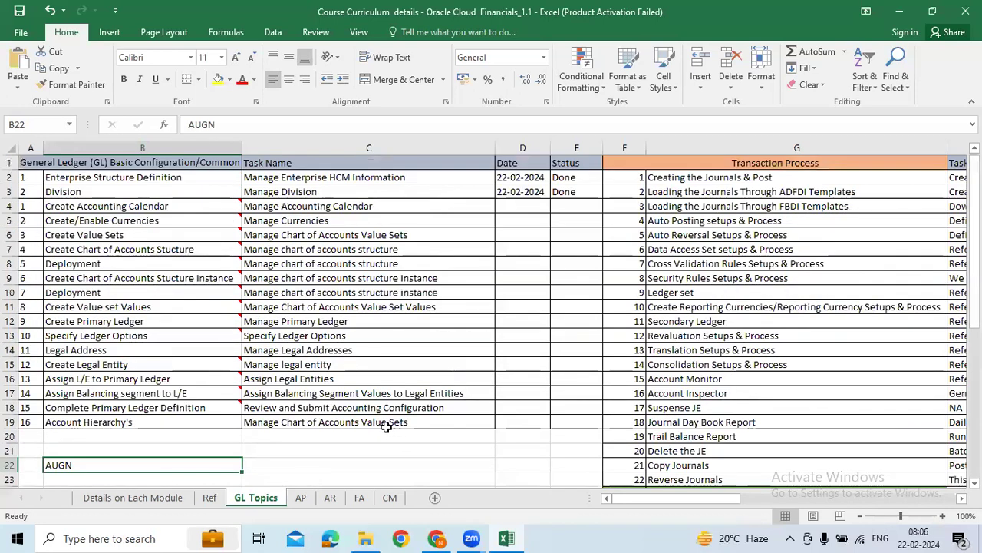
left_click_drag(158, 182, 173, 421)
left_click_drag(197, 205, 184, 425)
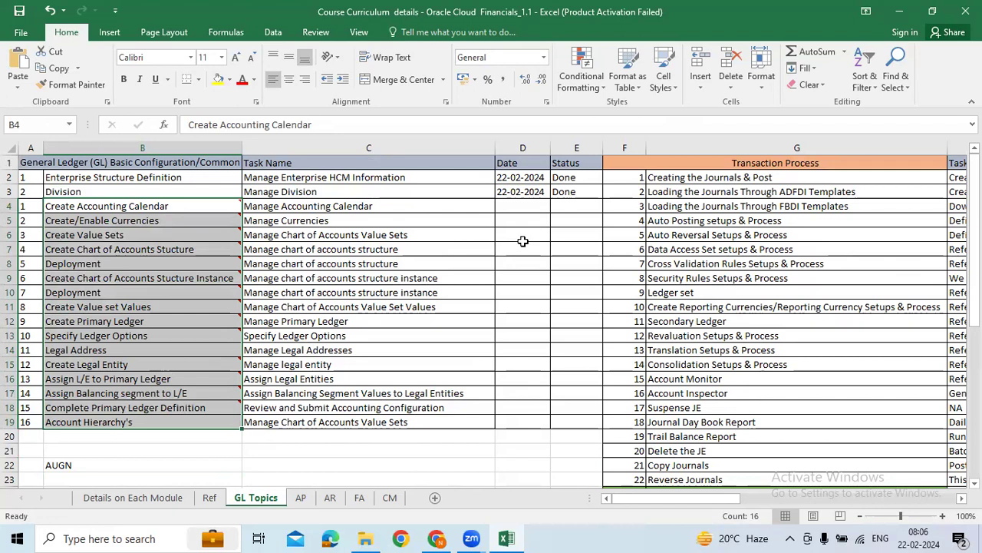
left_click_drag(391, 235, 430, 397)
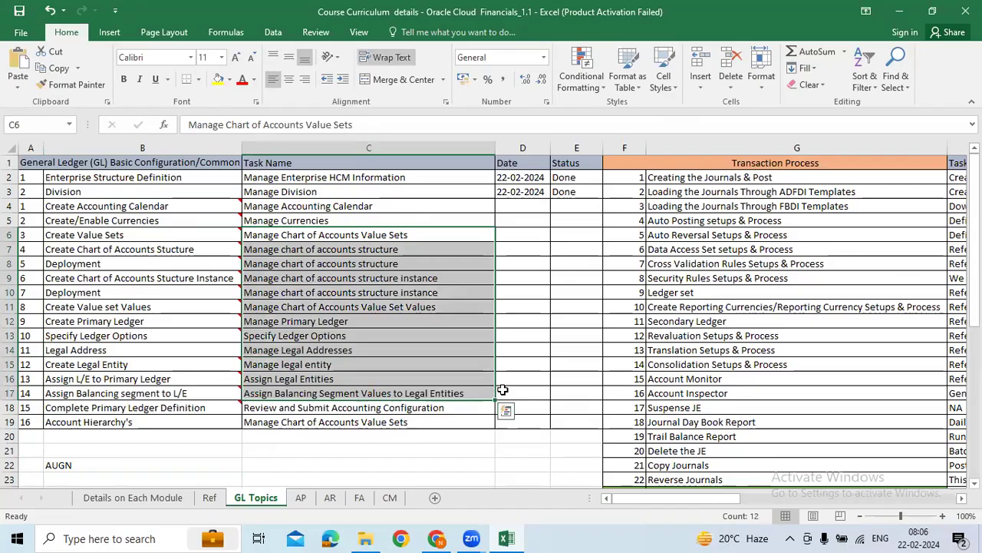
left_click_drag(146, 207, 145, 419)
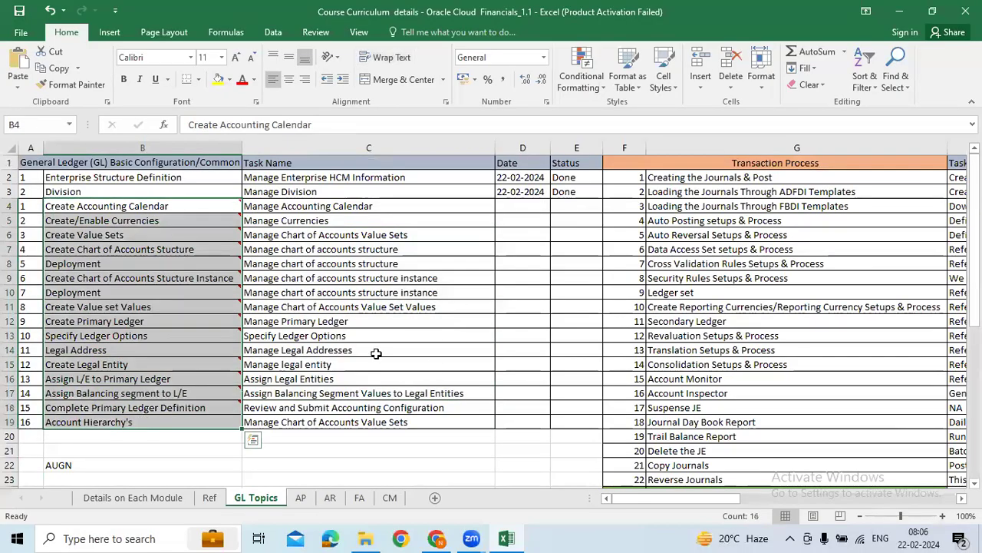
key("alt+Tab")
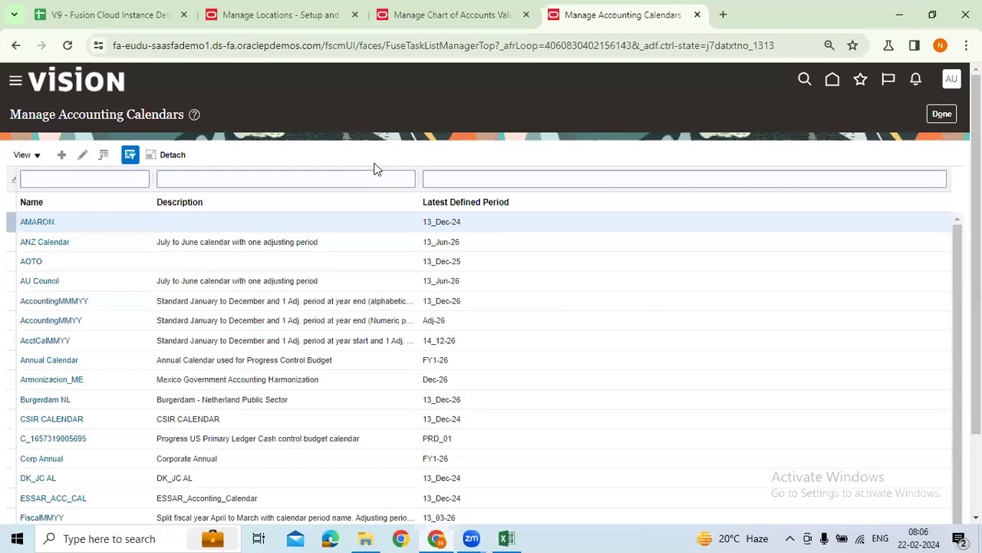
key("alt+Tab")
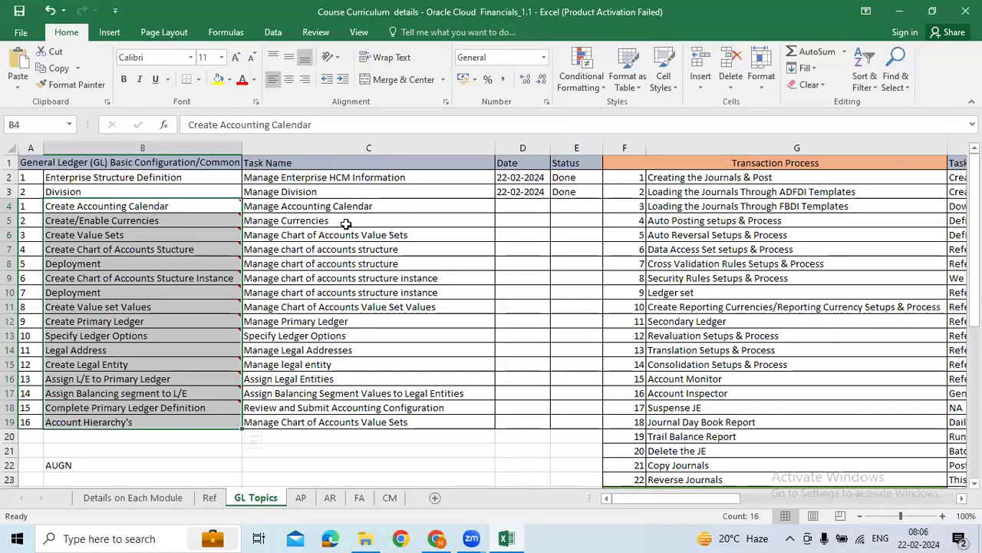
- Examine the sixteen General Ledger configuration topics in B4:B19 and their matching task names in C4:C19 on the GL Topics sheet
key("alt+Tab")
key("Tab")
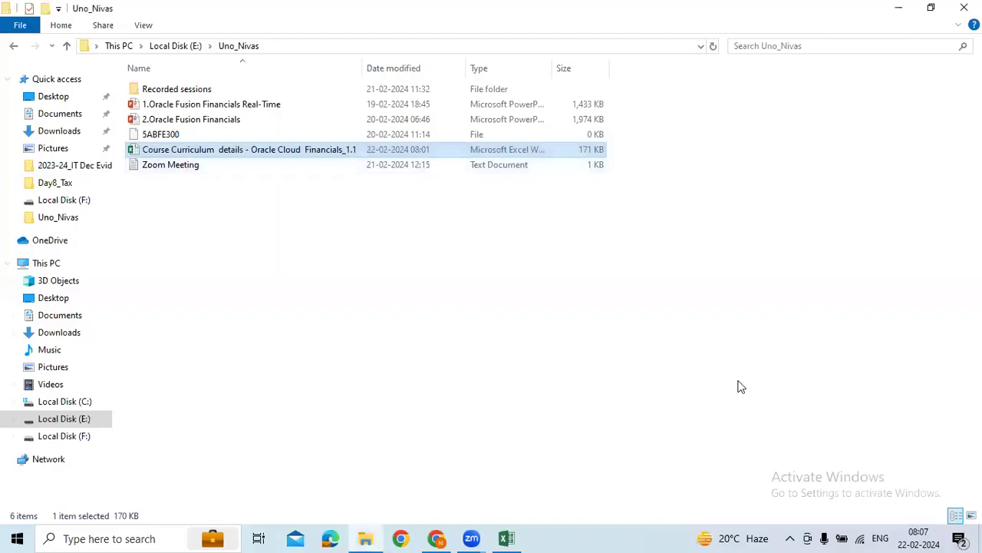
key("alt+Tab")
key("alt+Tab")
key("Tab")
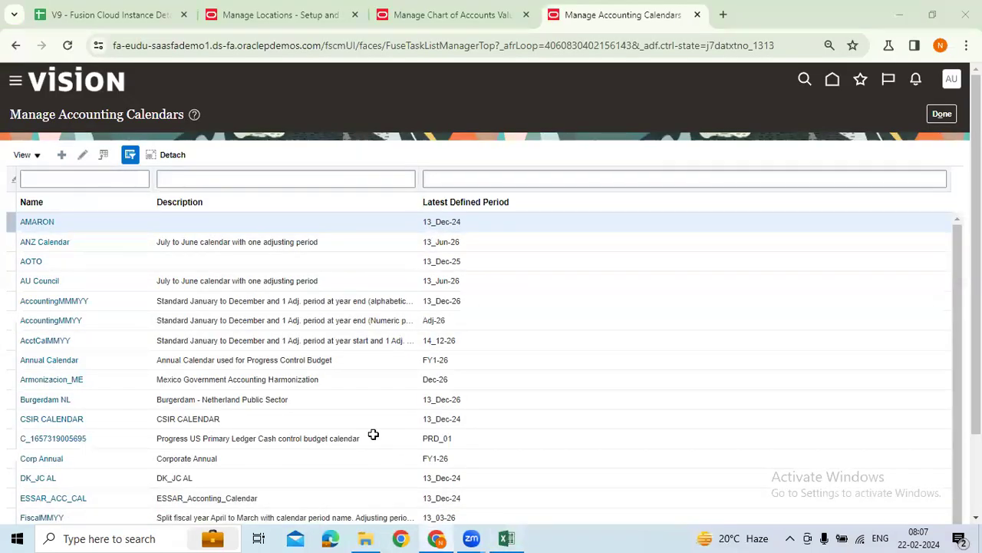
key("alt+Tab")
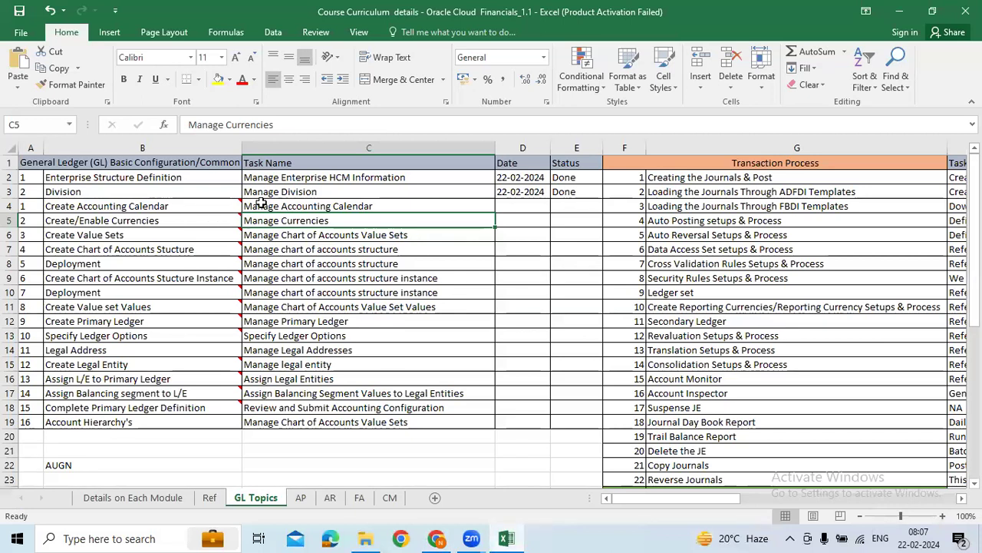
left_click_drag(198, 203, 183, 418)
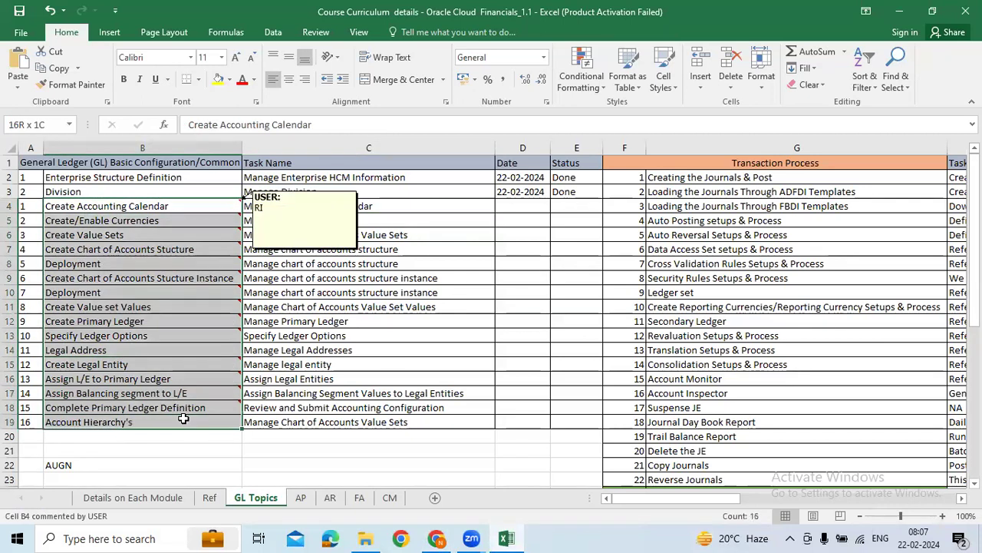
left_click_drag(400, 207, 387, 423)
left_click_drag(175, 203, 172, 427)
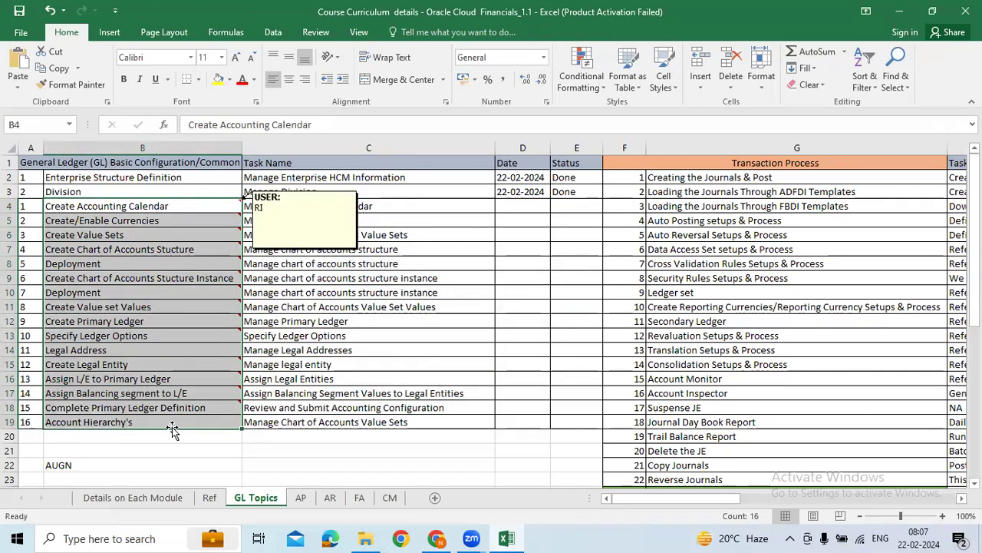
left_click(412, 305)
left_click_drag(189, 207, 172, 423)
left_click_drag(308, 209, 373, 423)
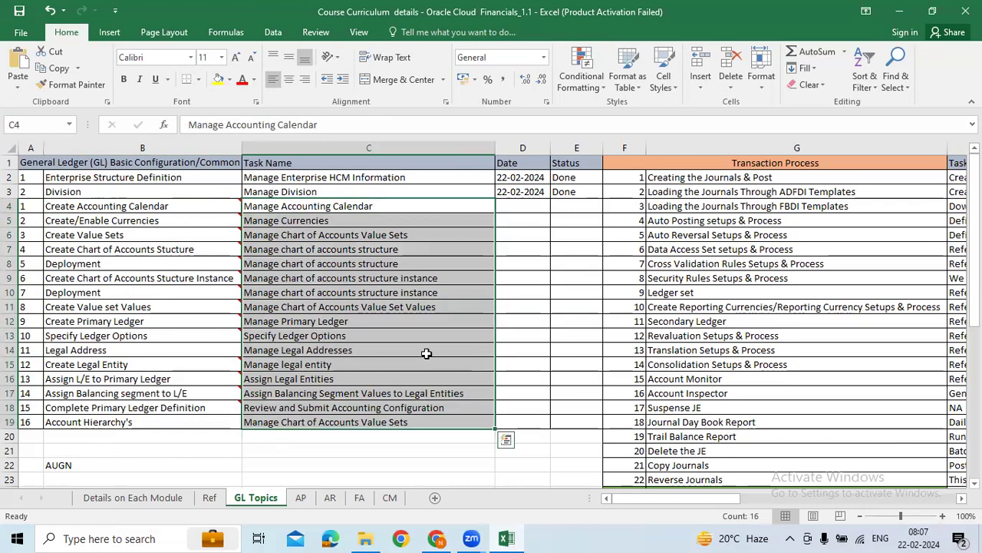
left_click(538, 254)
- Start a new accounting calendar in Oracle and name it AUGN ACCTNG CAL, copying the AUGN prefix from cell B22 of the Excel workbook
key("alt+Tab")
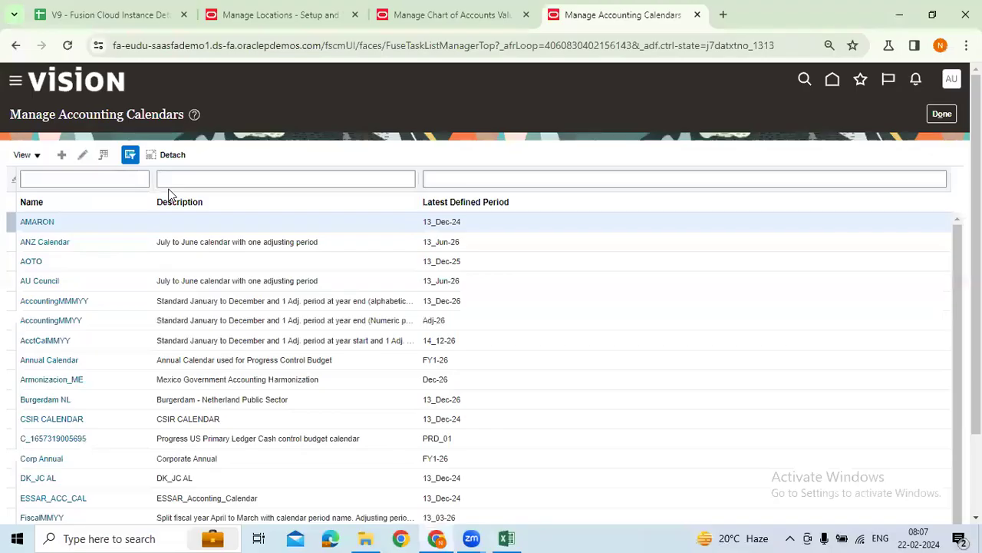
left_click(62, 155)
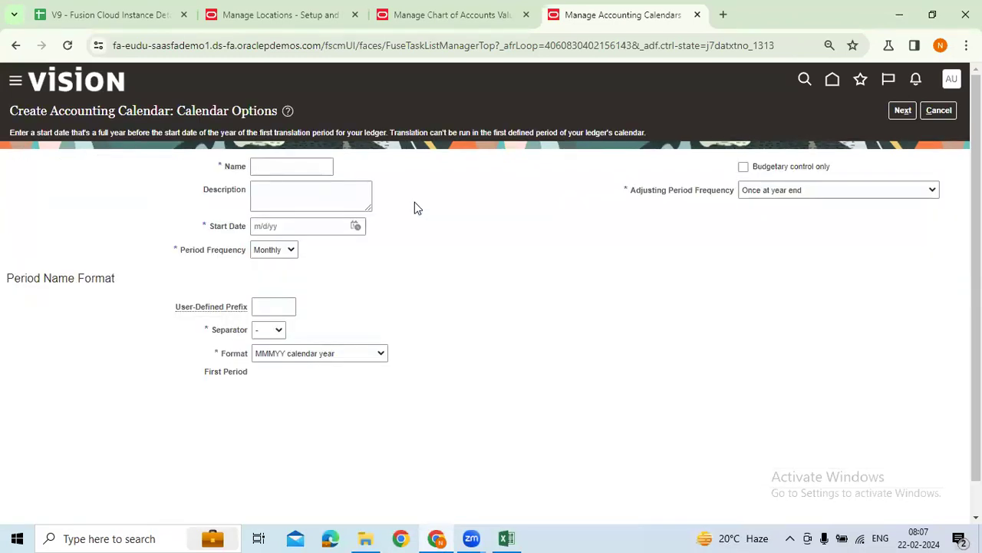
left_click(313, 168)
key("alt+Tab")
left_click(94, 462)
left_click_drag(231, 126, 129, 118)
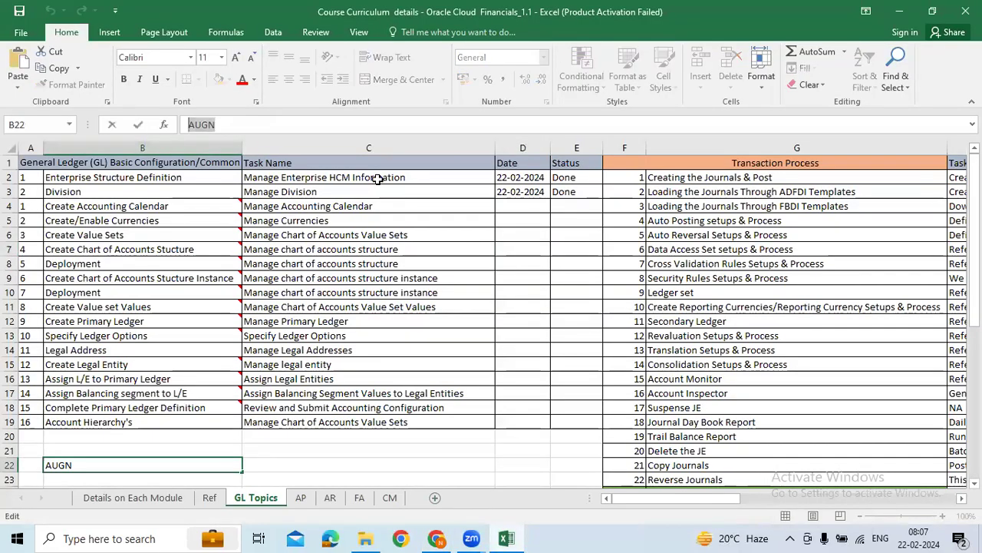
key("ctrl+c")
key("alt+Tab")
key("ctrl+v")
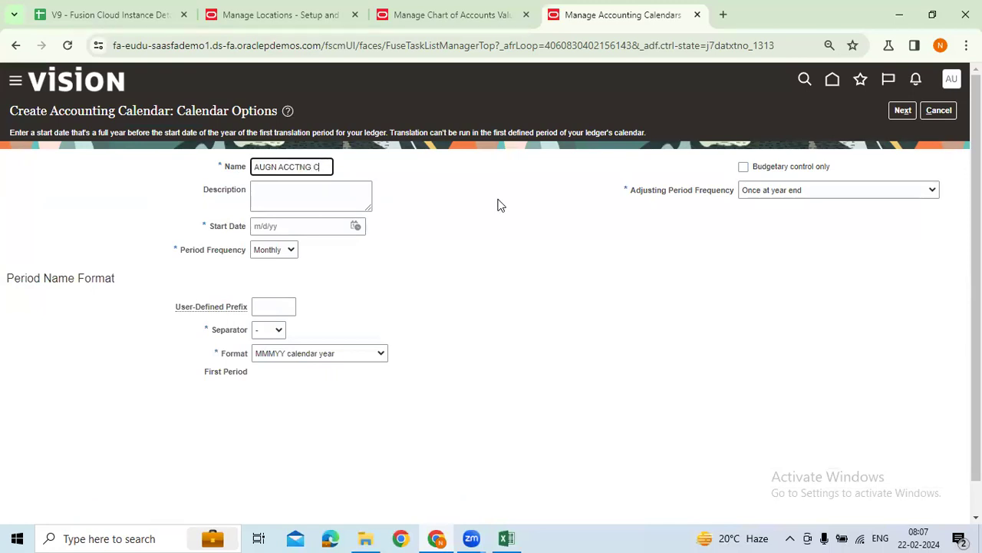
- Copy the calendar name AUGN ACCTNG CAL into the calendar's description
key("ctrl+a")
key("ctrl+c")
left_click(271, 193)
key("ctrl+v")
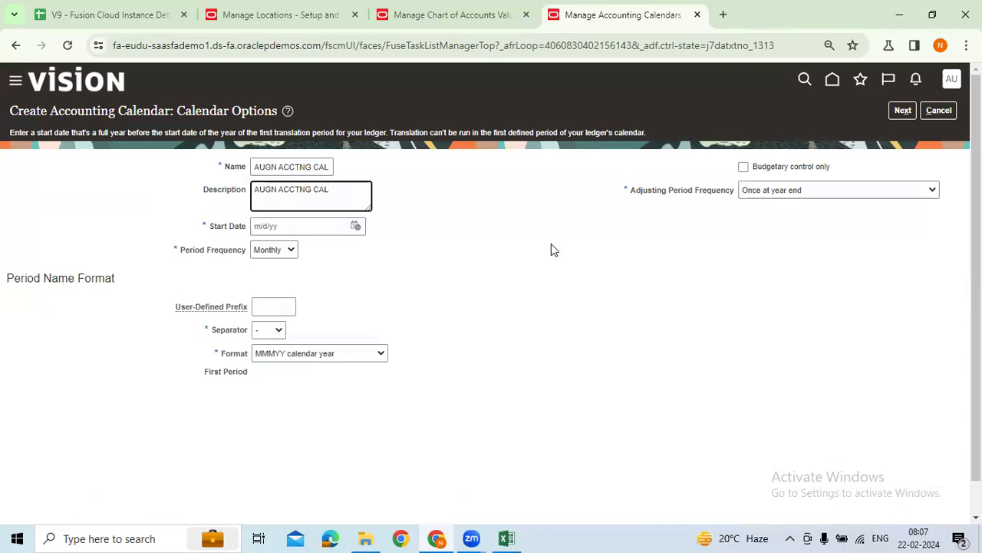
- Set the calendar's start date to 1/1/24 and choose Monthly as the period frequency
left_click(356, 227)
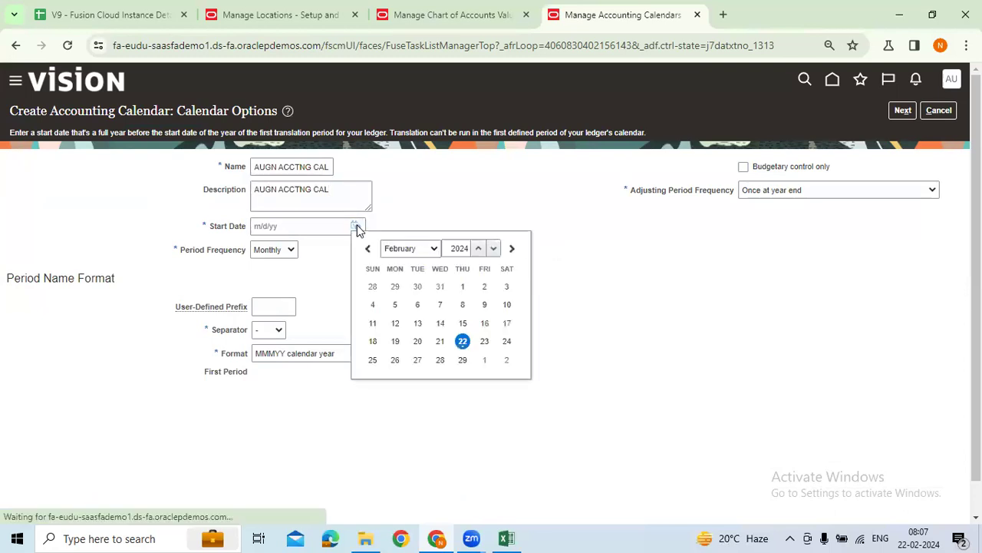
left_click(411, 263)
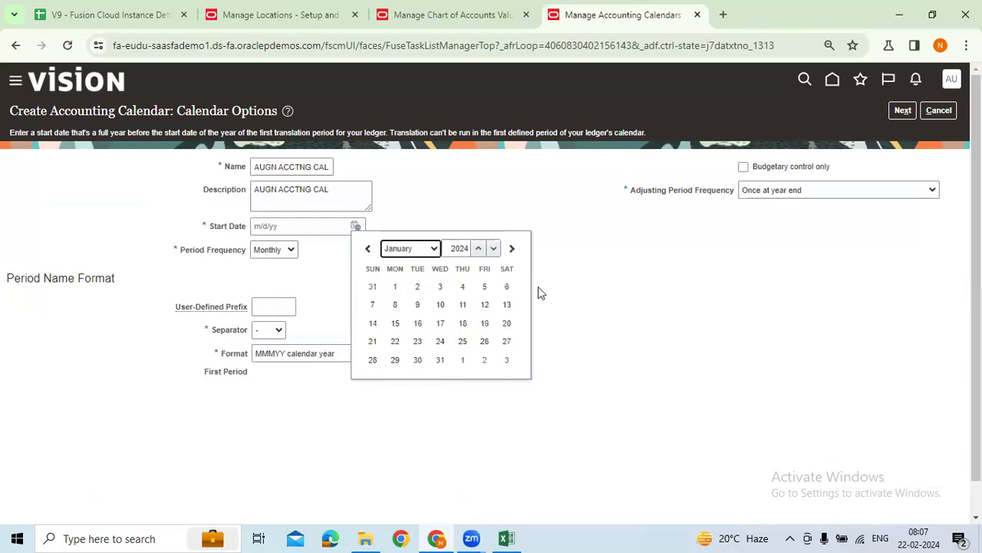
left_click(395, 285)
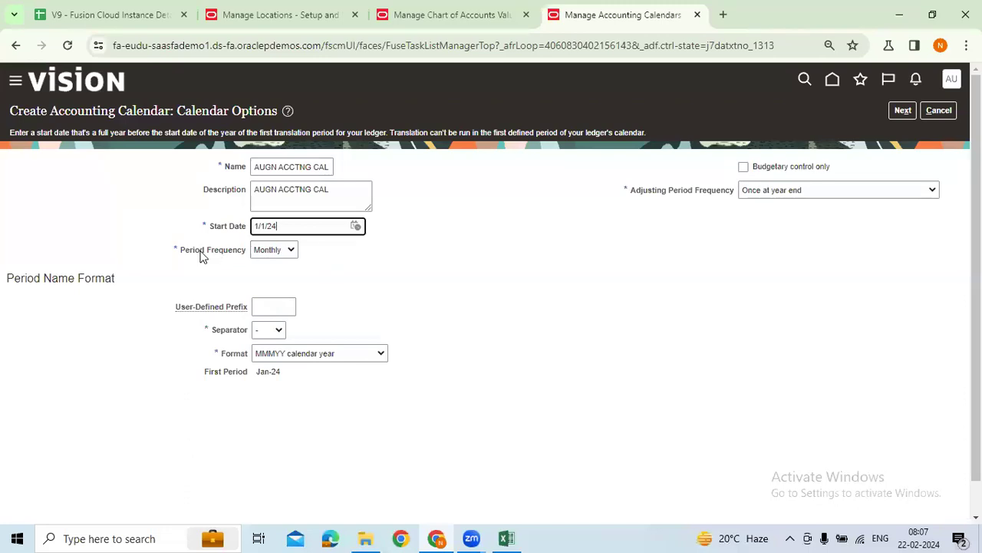
left_click_drag(179, 256, 233, 256)
left_click(291, 251)
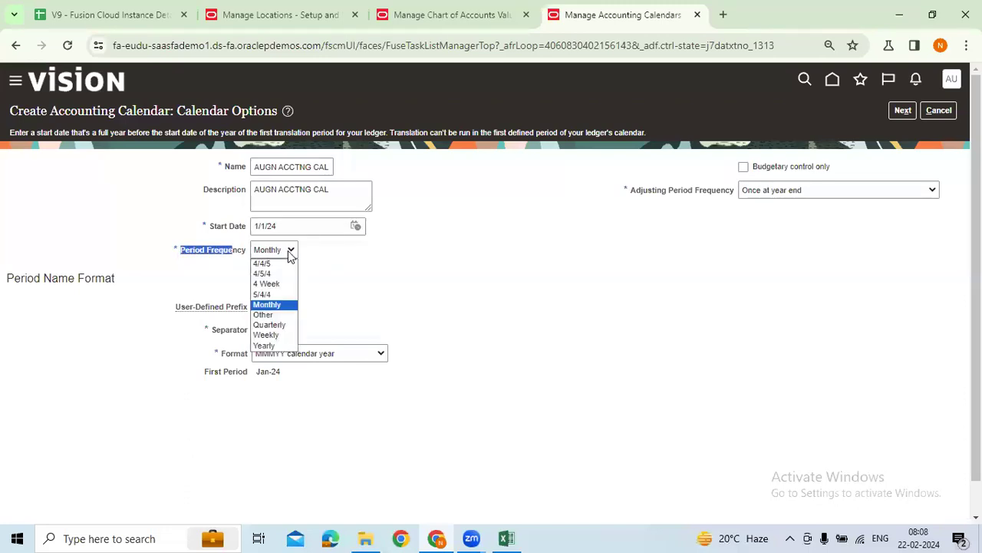
left_click(276, 304)
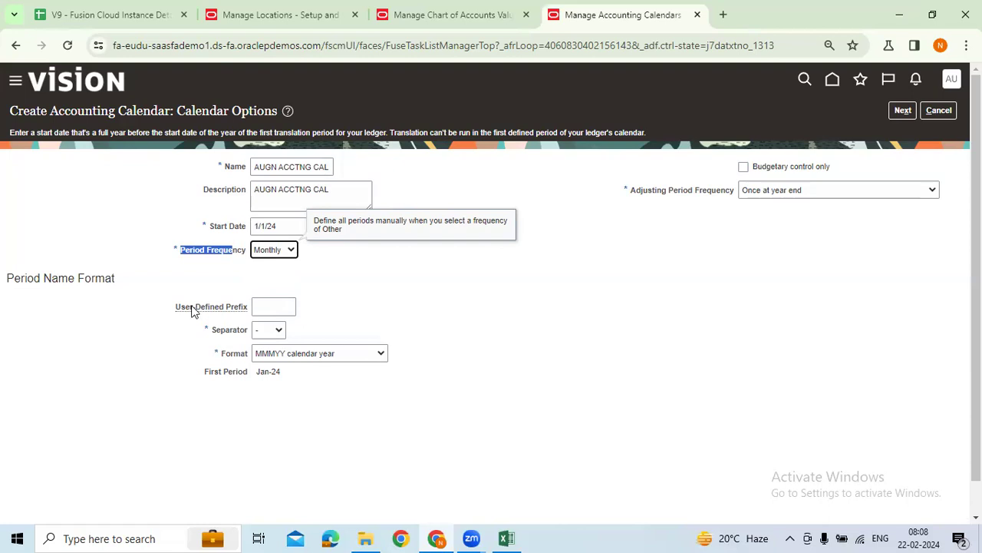
- Review the calendar's user-defined prefix, first period and description against the chosen period name format
left_click_drag(181, 307, 276, 313)
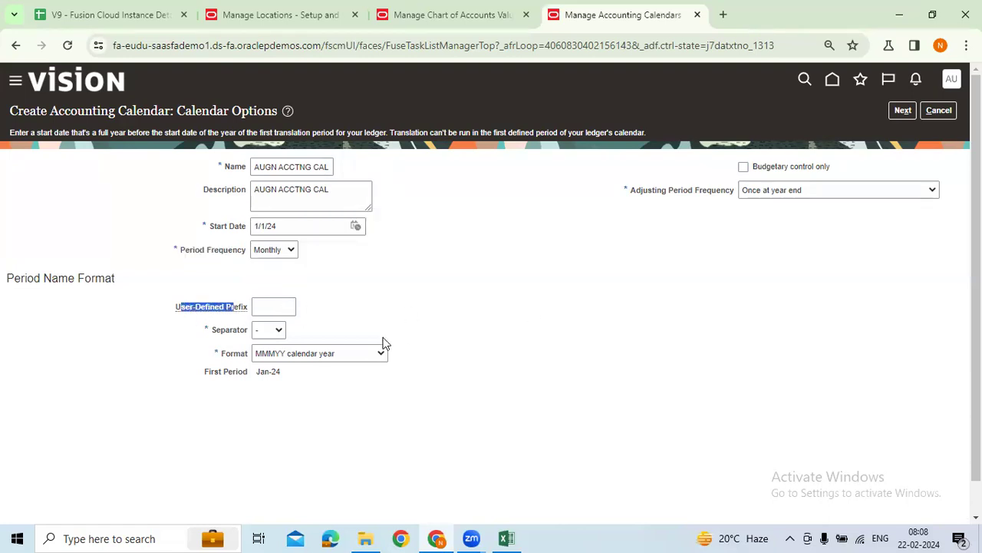
left_click_drag(207, 376, 284, 379)
left_click(289, 383)
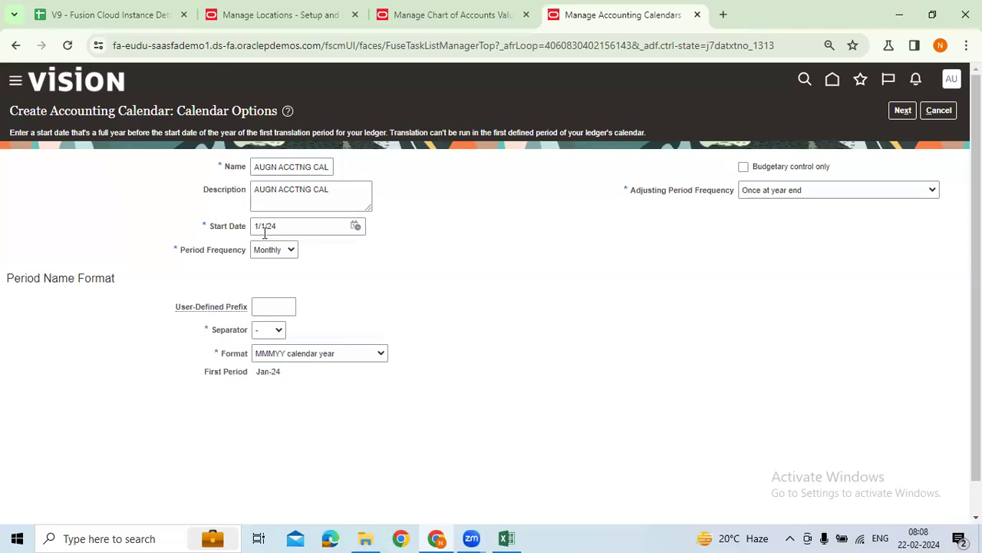
left_click_drag(256, 191, 344, 194)
left_click(300, 379)
mouse_move(264, 358)
- Choose Once at year end as the adjusting period frequency and proceed to the calendar's period details
left_click_drag(631, 191, 812, 197)
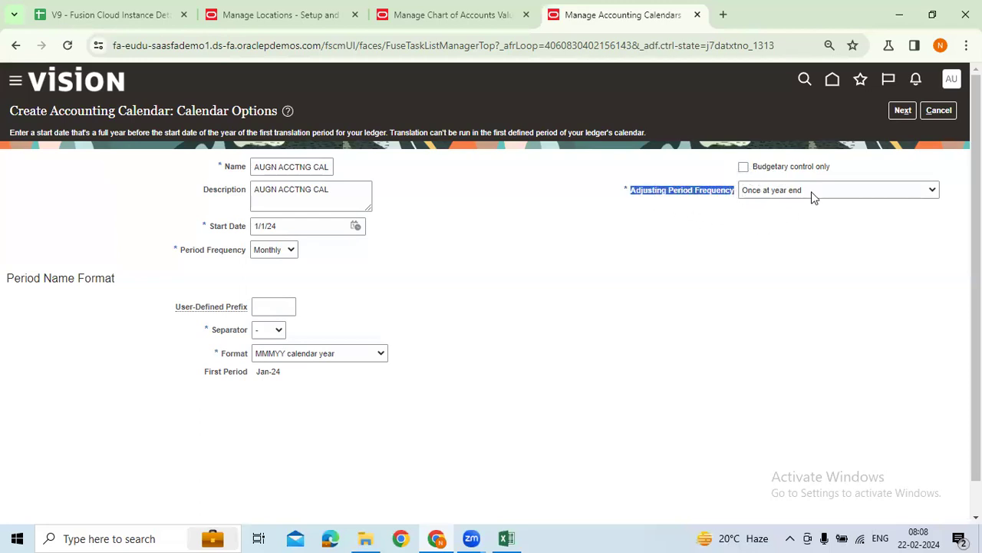
left_click(829, 192)
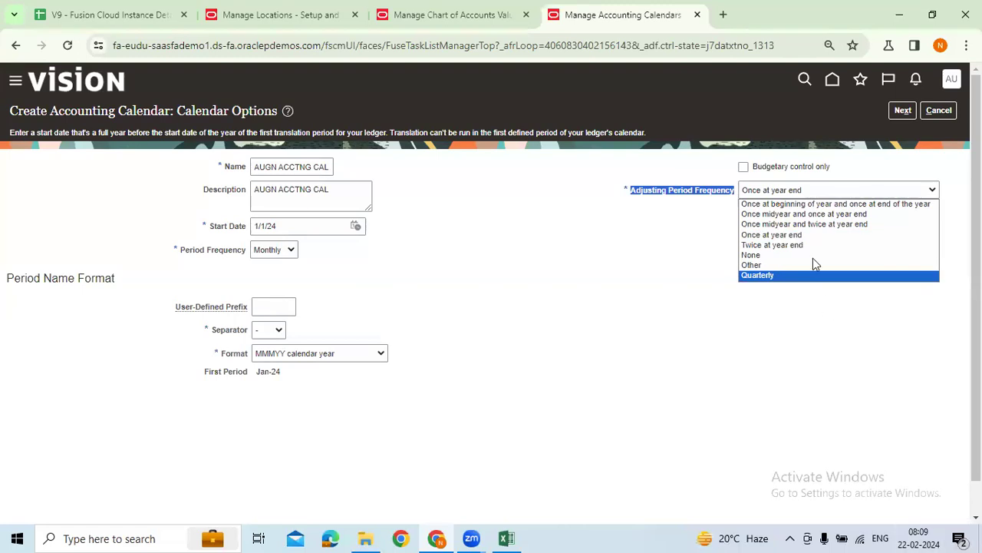
left_click(784, 235)
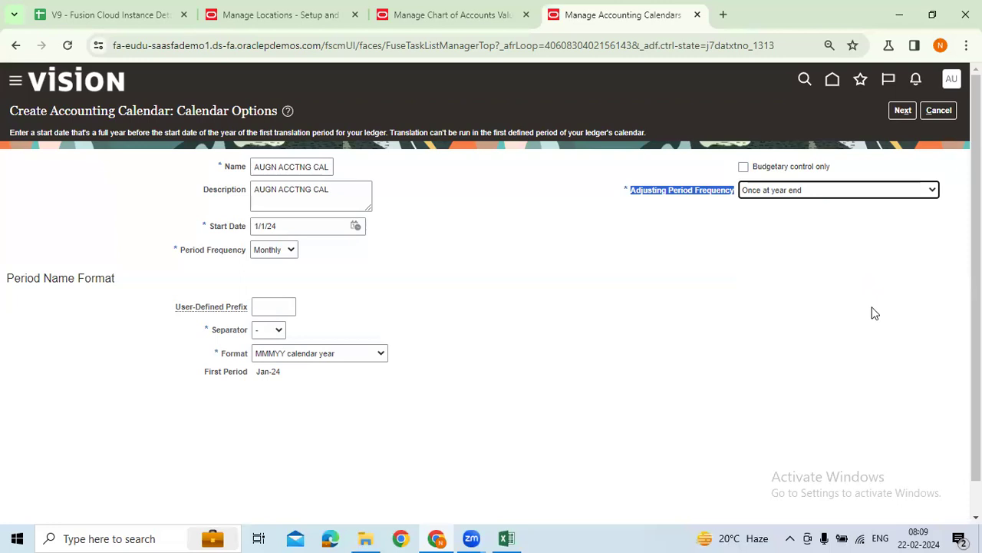
left_click(714, 265)
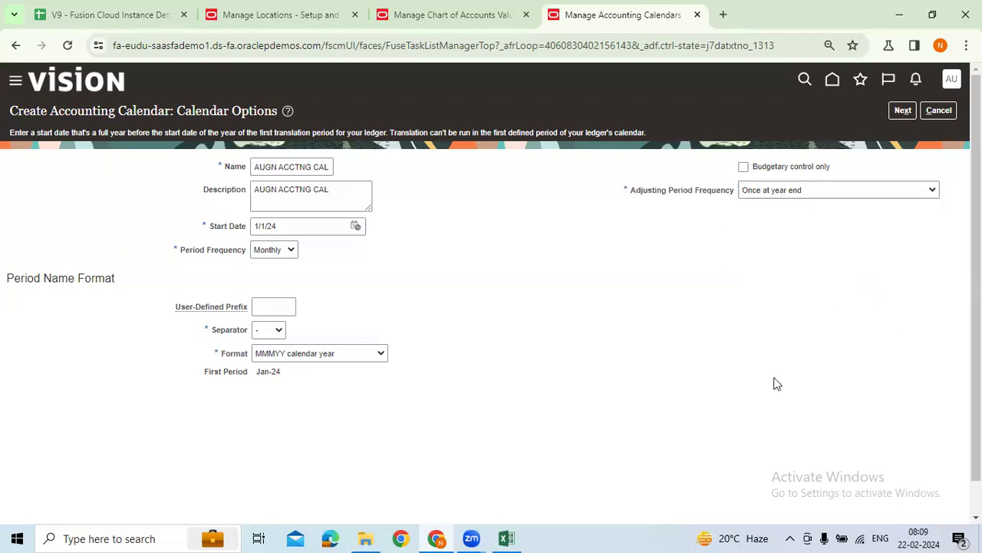
left_click(903, 111)
- Examine the 2024 periods in Period Details, including their names, numbers, quarters, start and end dates and the adjusting period
scroll(518, 313, "down", 3)
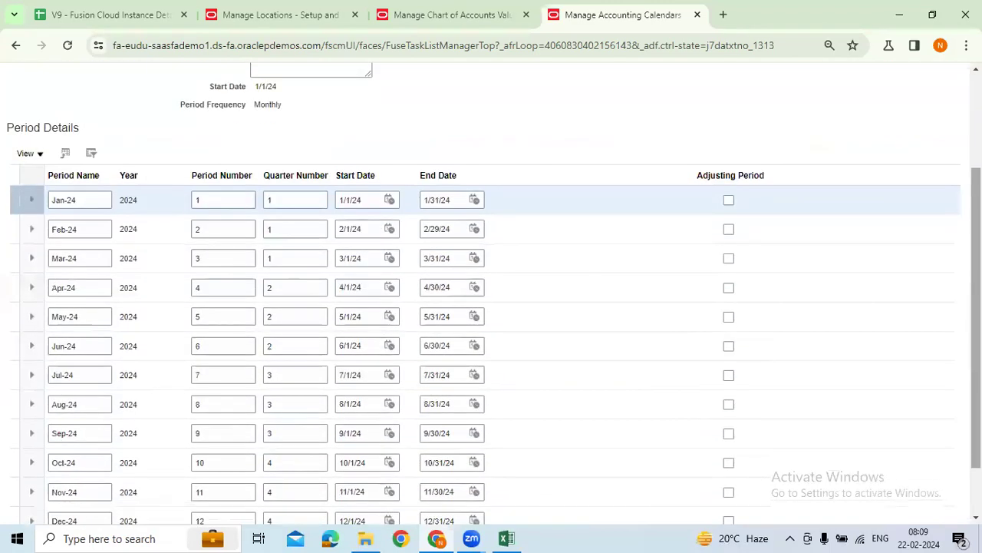
scroll(213, 172, "down", 2)
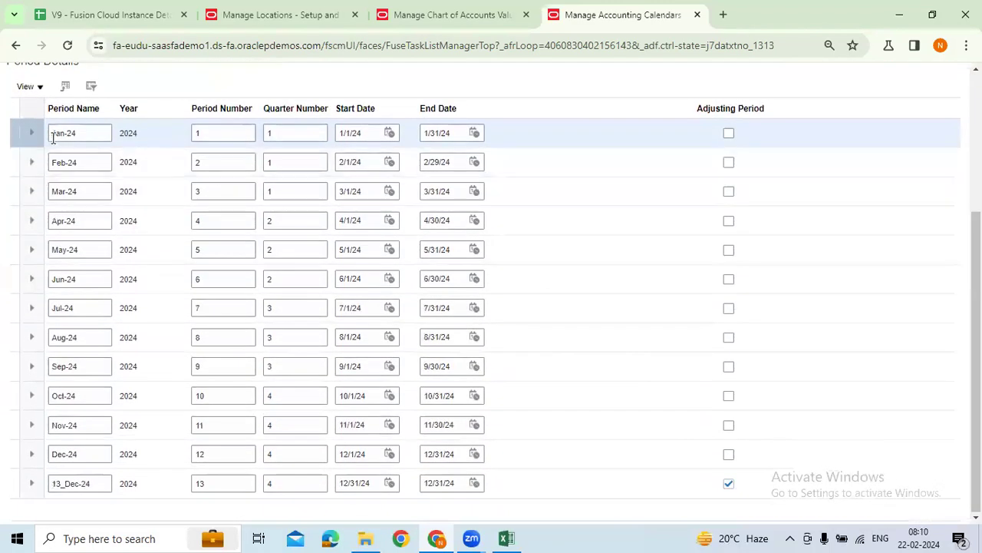
left_click(198, 135)
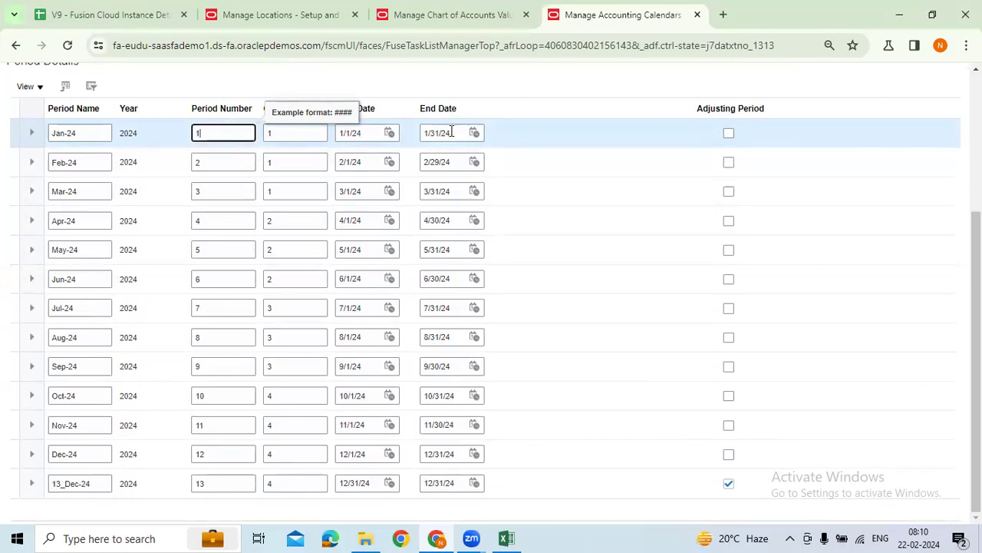
left_click_drag(452, 132, 421, 131)
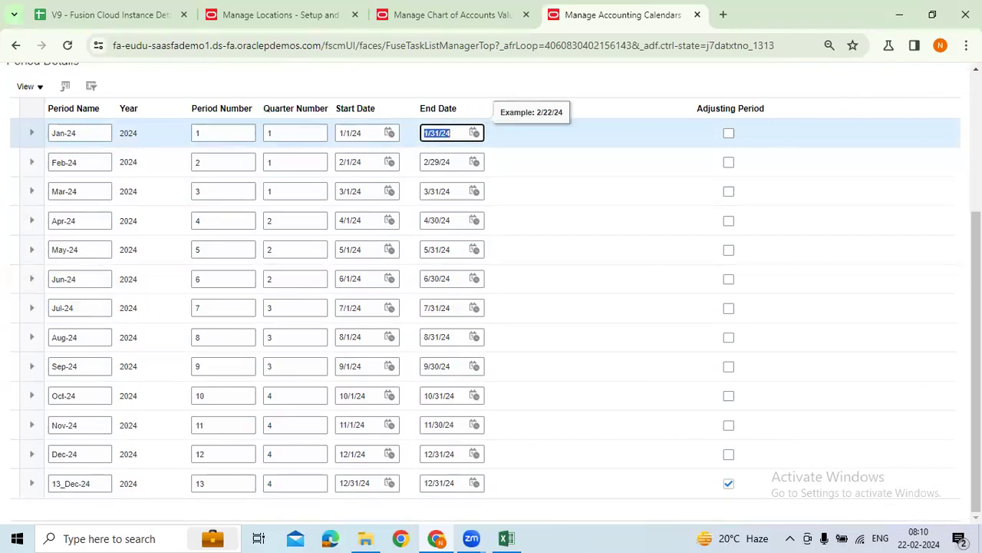
scroll(491, 307, "up", 5)
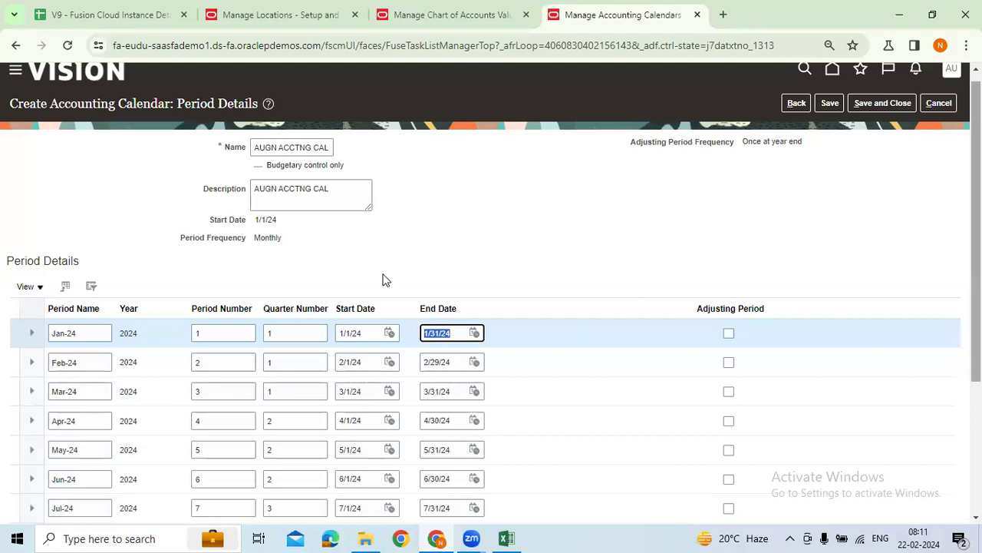
scroll(838, 380, "down", 2)
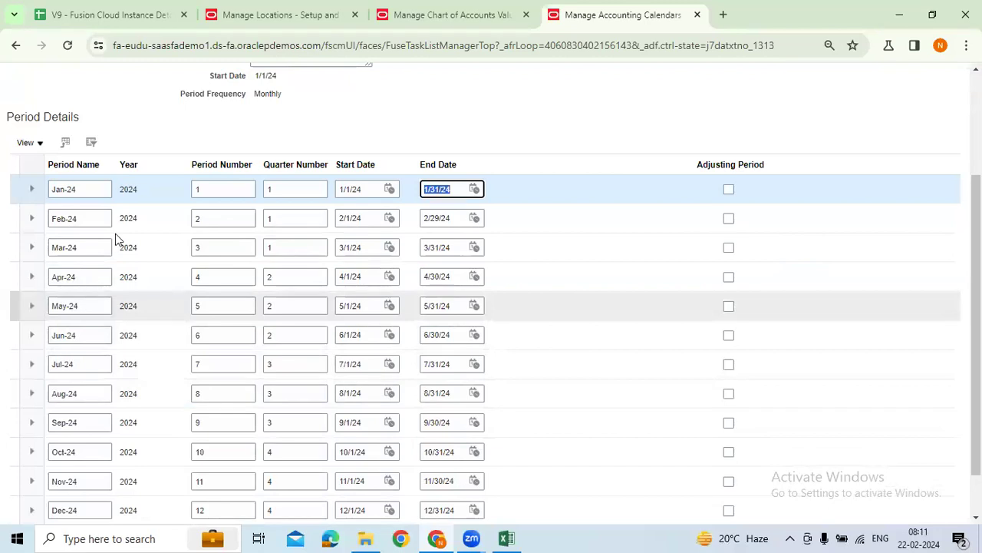
scroll(113, 275, "down", 1)
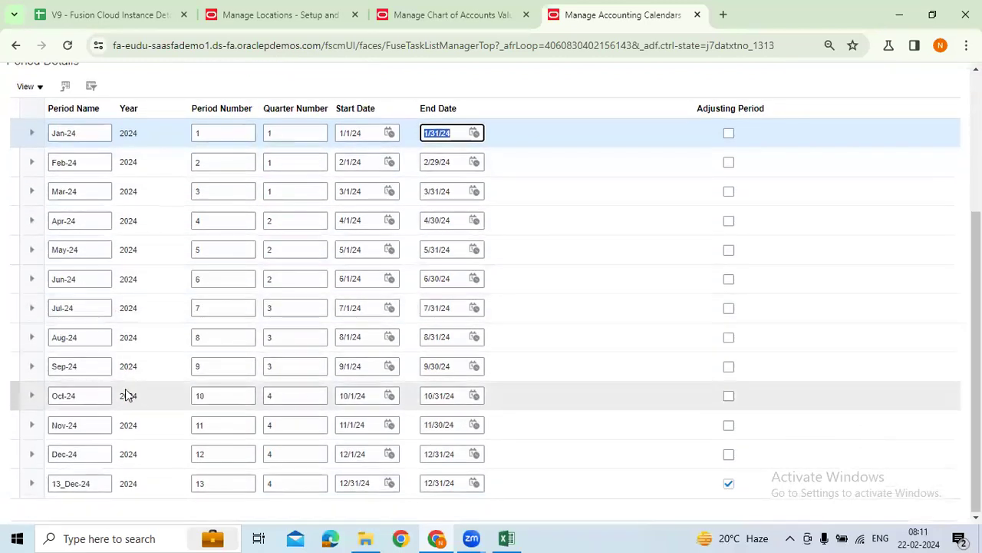
left_click(86, 483)
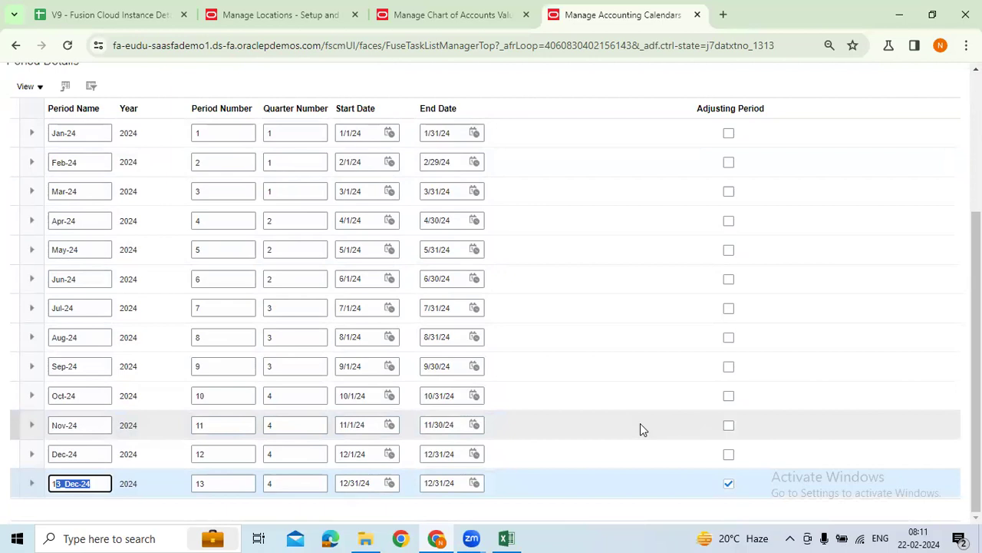
scroll(97, 228, "up", 1)
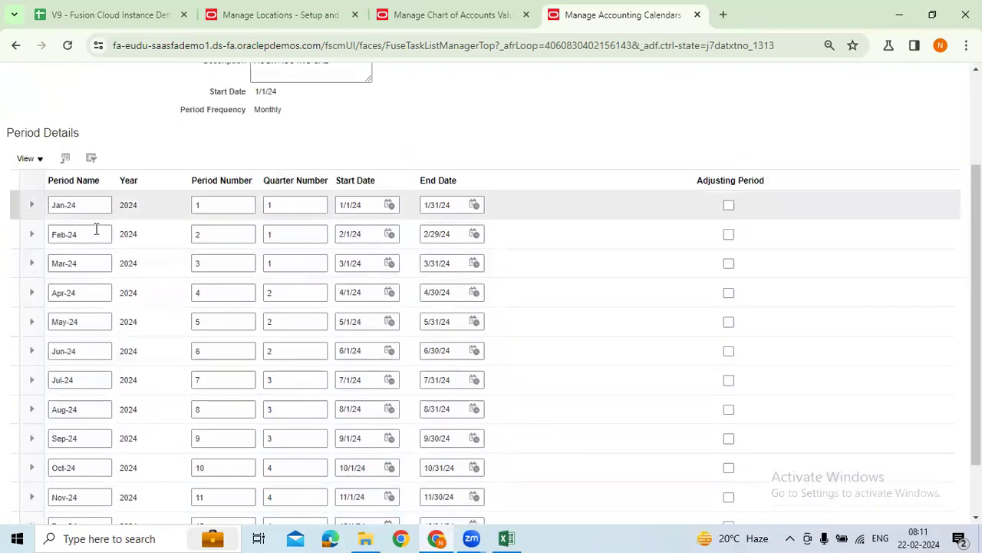
scroll(395, 258, "up", 1)
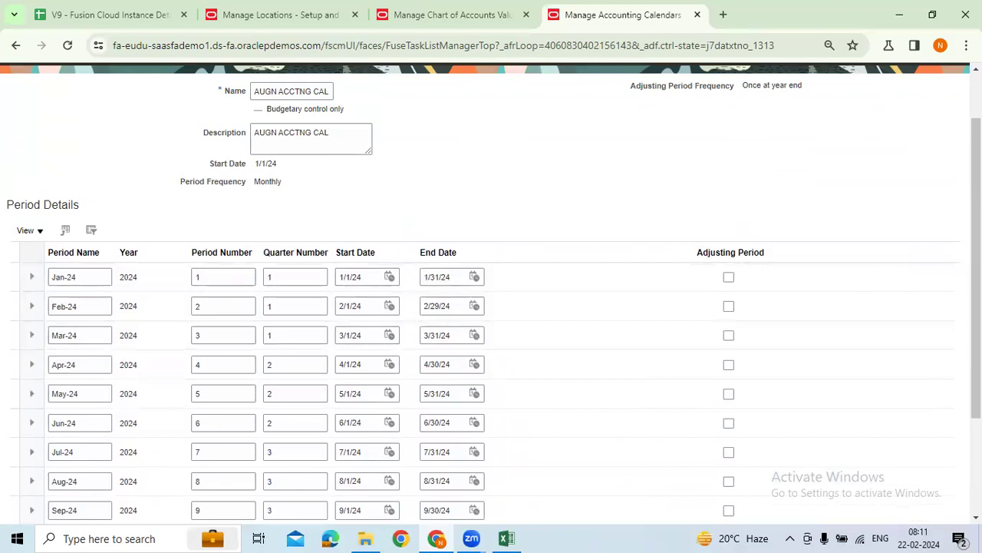
scroll(289, 337, "down", 1)
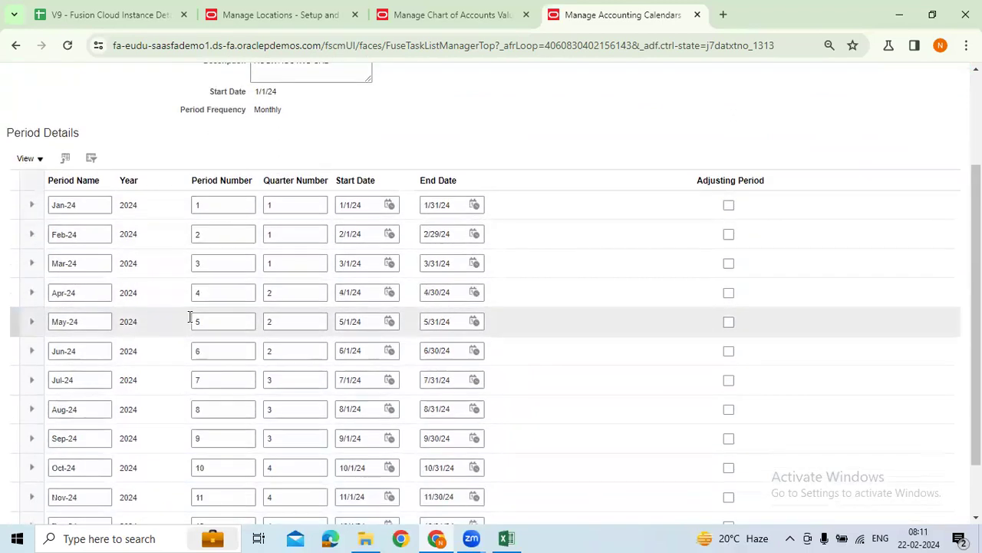
- Save the AUGN ACCTNG CAL calendar and add the year 2025 to its period details
scroll(833, 151, "up", 3)
left_click(830, 113)
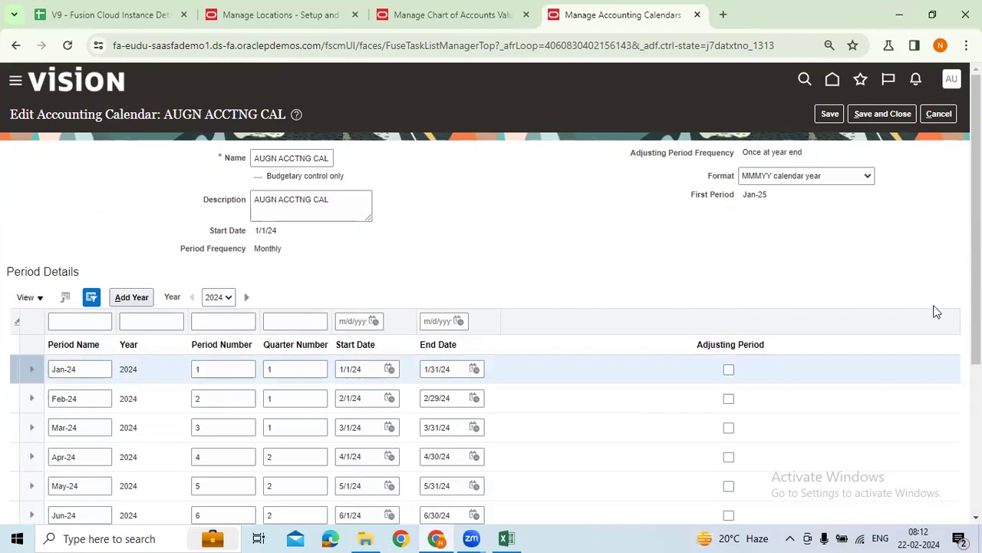
left_click(135, 299)
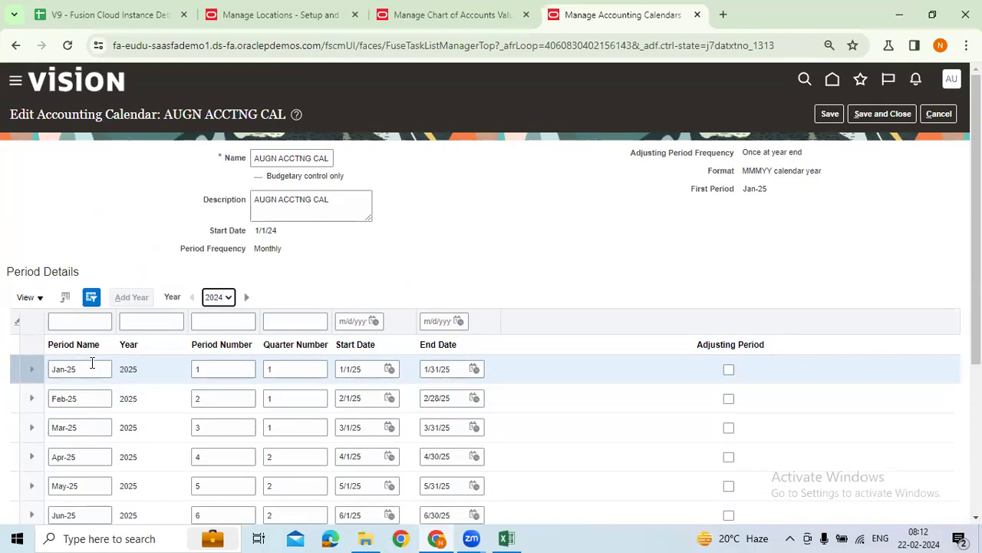
- Save the calendar with its 2025 periods and display the period details for All years, 2025 and 2024 in turn
left_click_drag(93, 368, 43, 374)
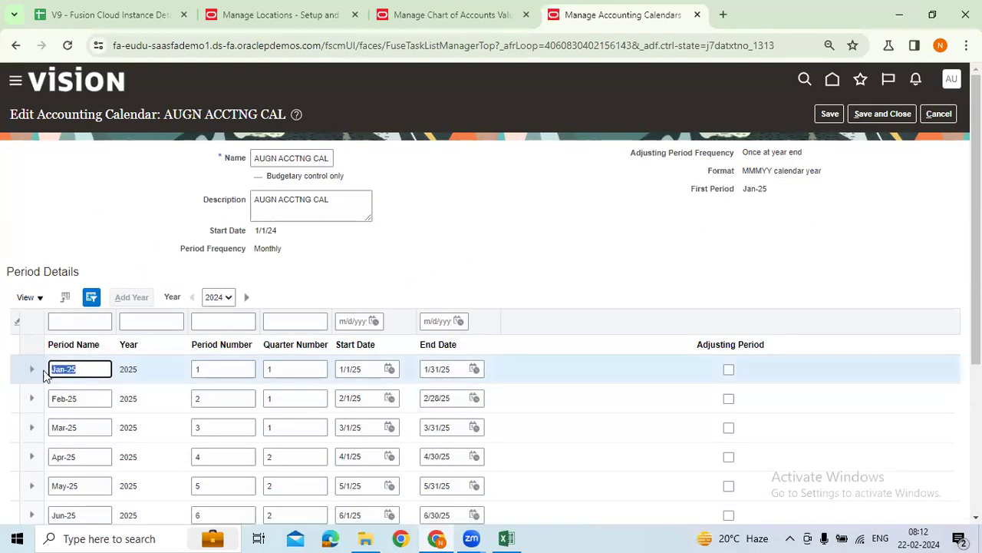
left_click(829, 114)
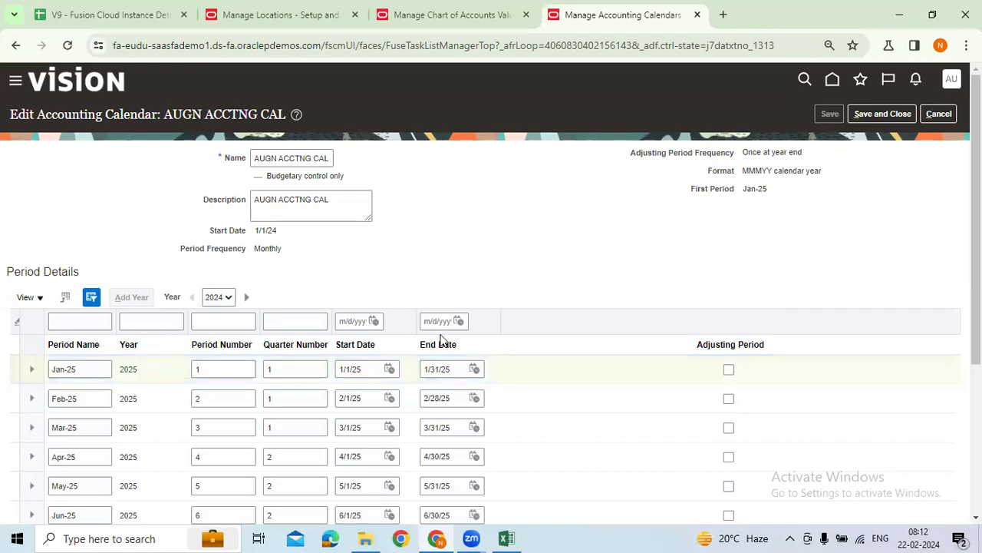
left_click(225, 298)
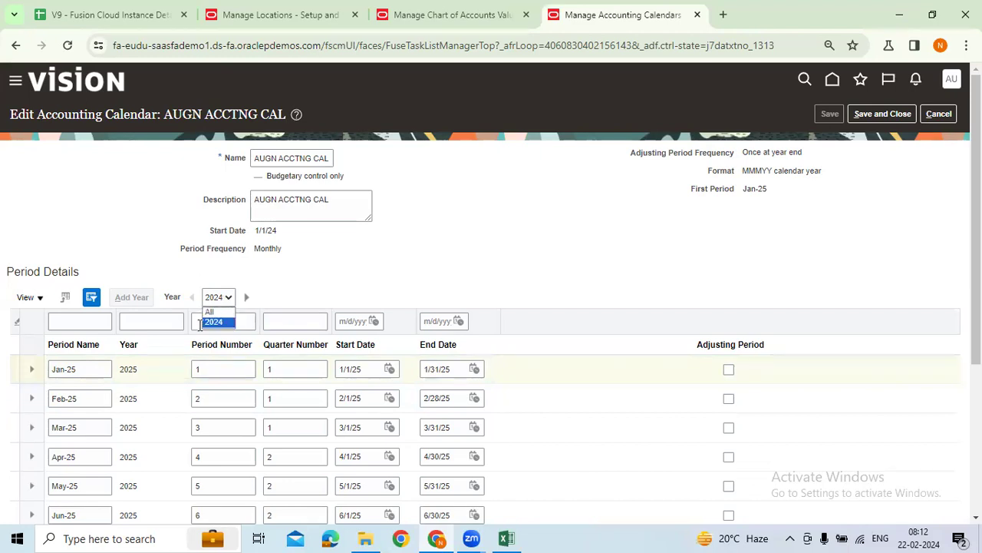
left_click(210, 312)
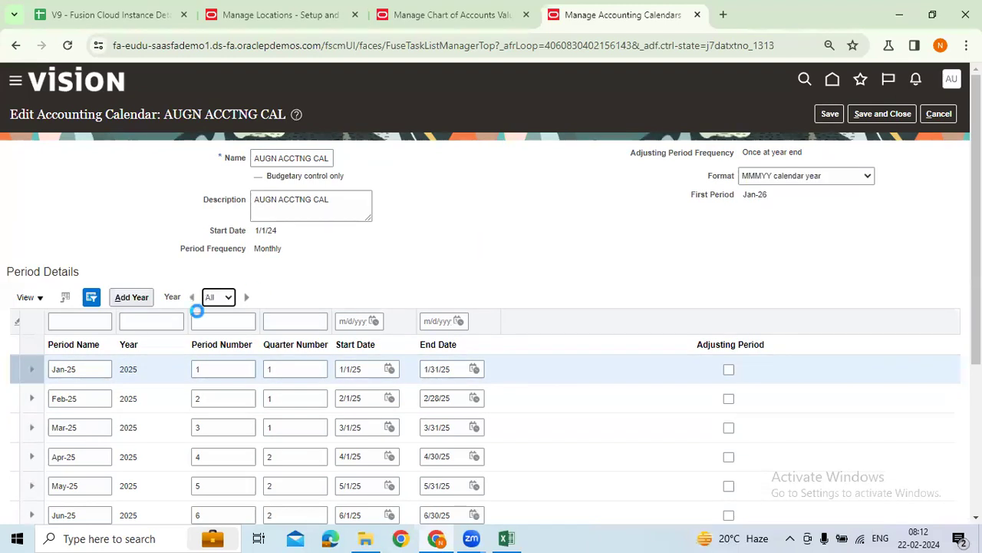
left_click(228, 298)
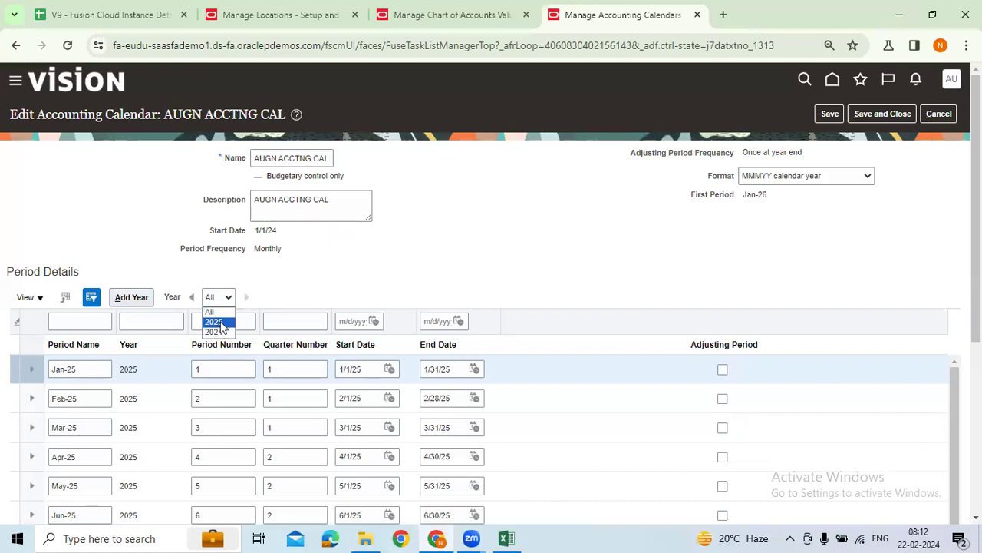
left_click(215, 323)
left_click(231, 299)
left_click(214, 333)
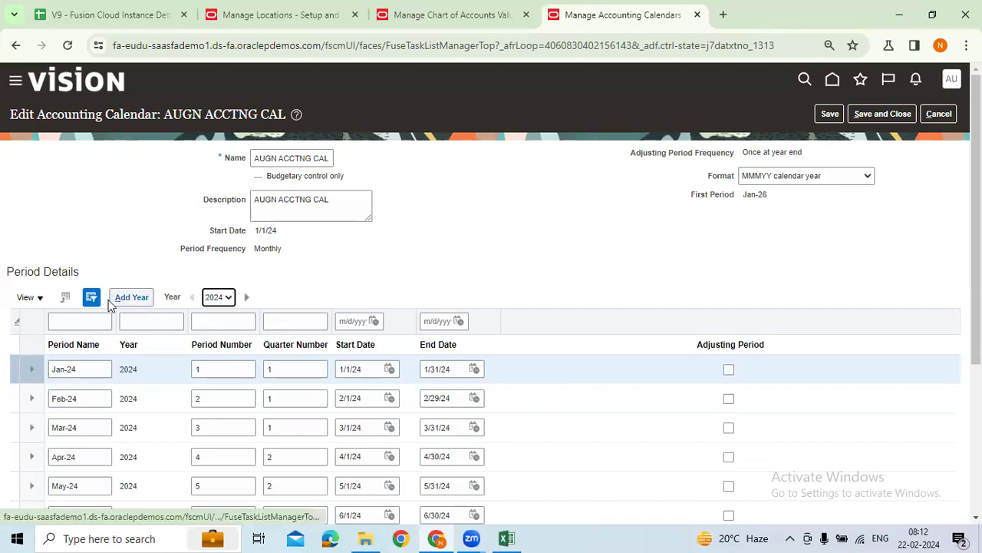
- Filter the 2024 period details by the period name Jan-24 using Query By Example
left_click(95, 324)
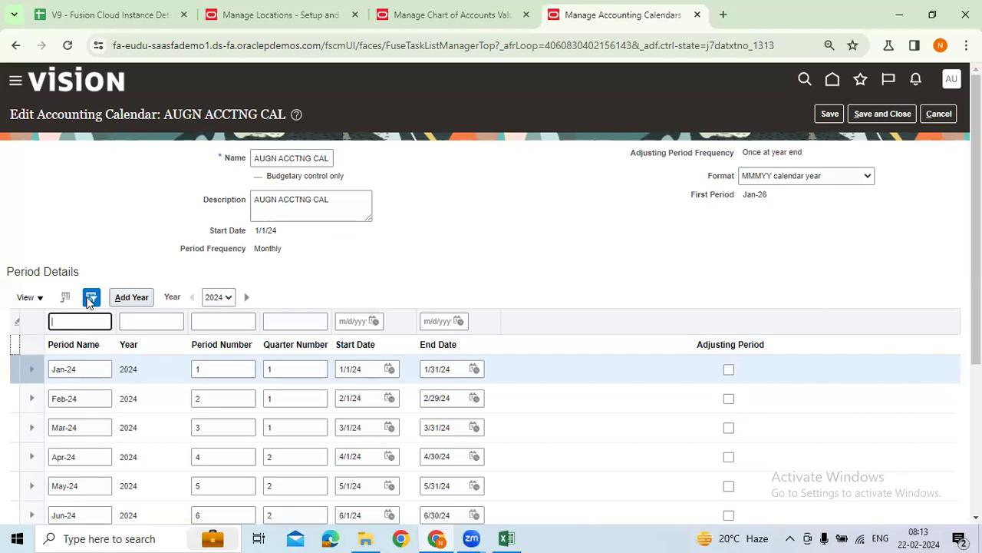
left_click(90, 301)
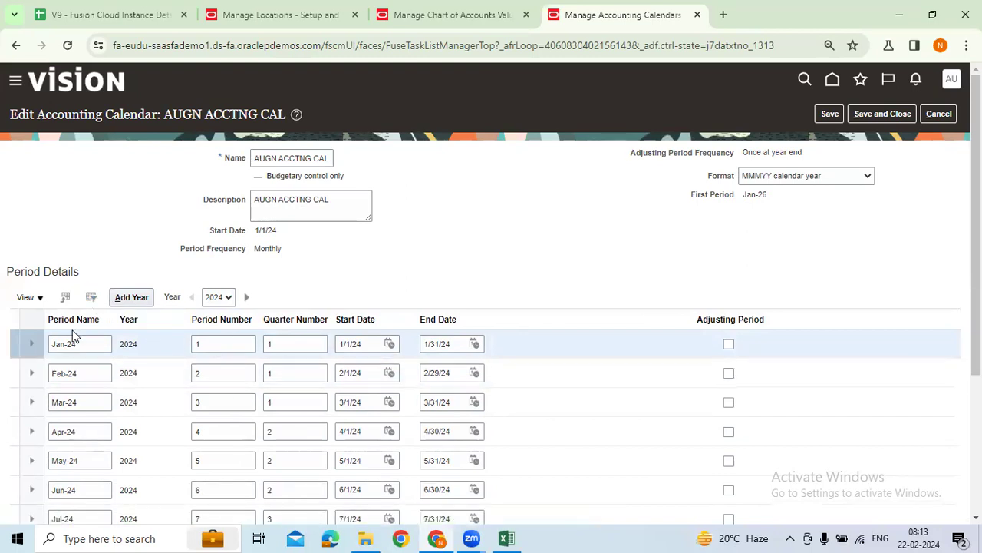
left_click(89, 299)
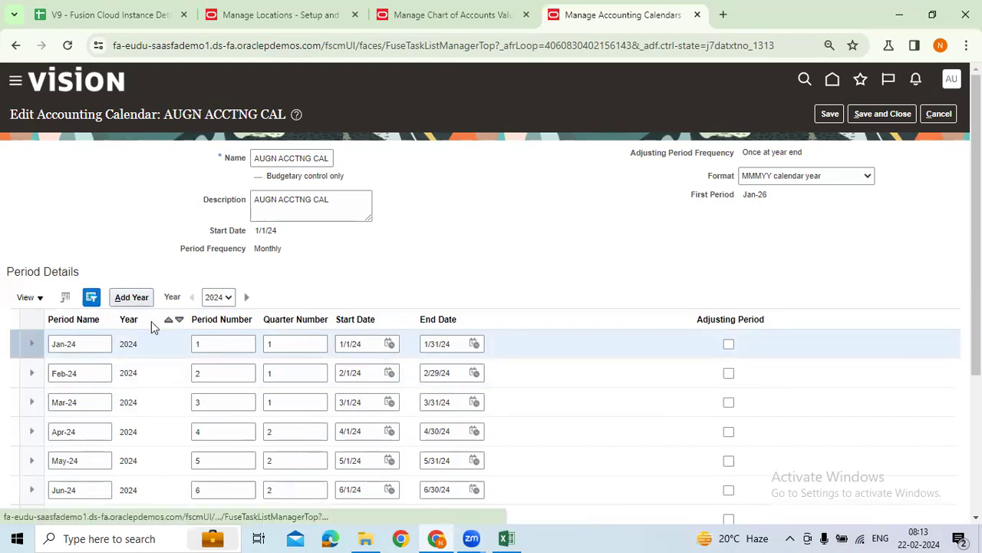
left_click(93, 322)
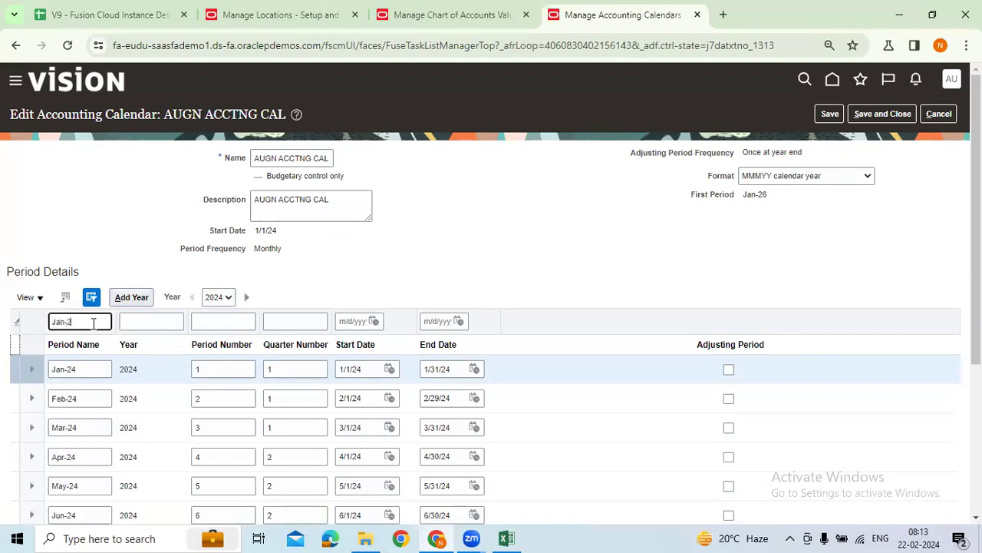
key("Return")
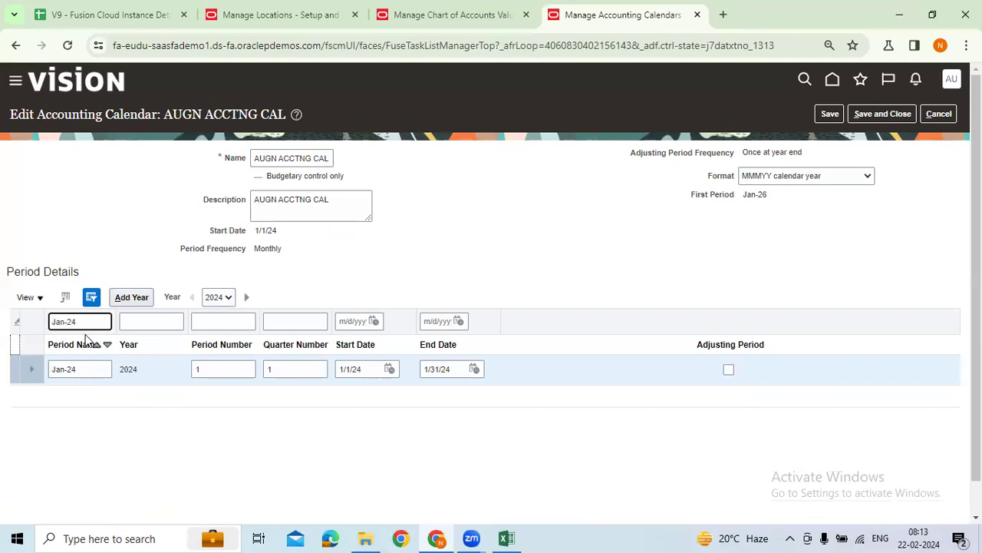
- Try hiding the End Date column of the period details and restore all columns
left_click(44, 301)
mouse_move(46, 342)
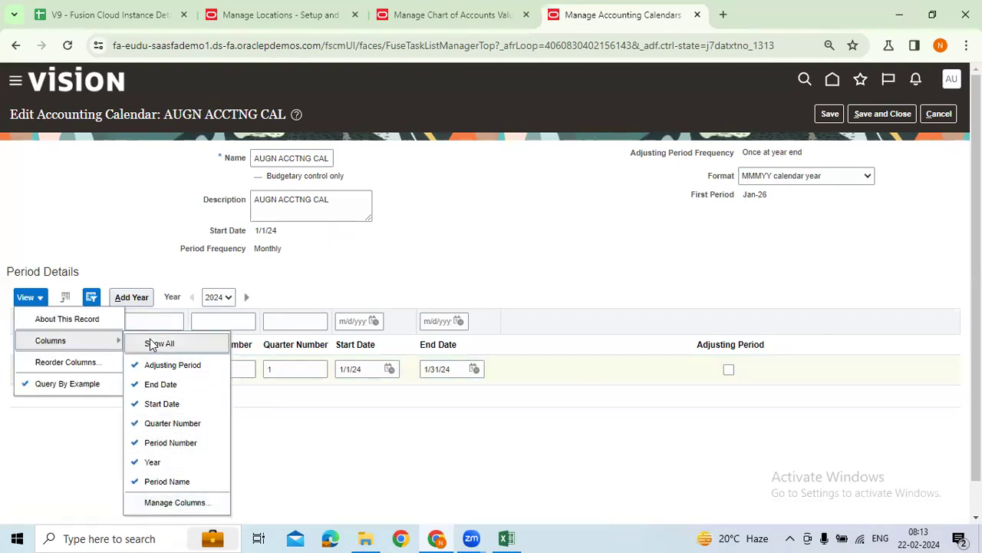
left_click(151, 344)
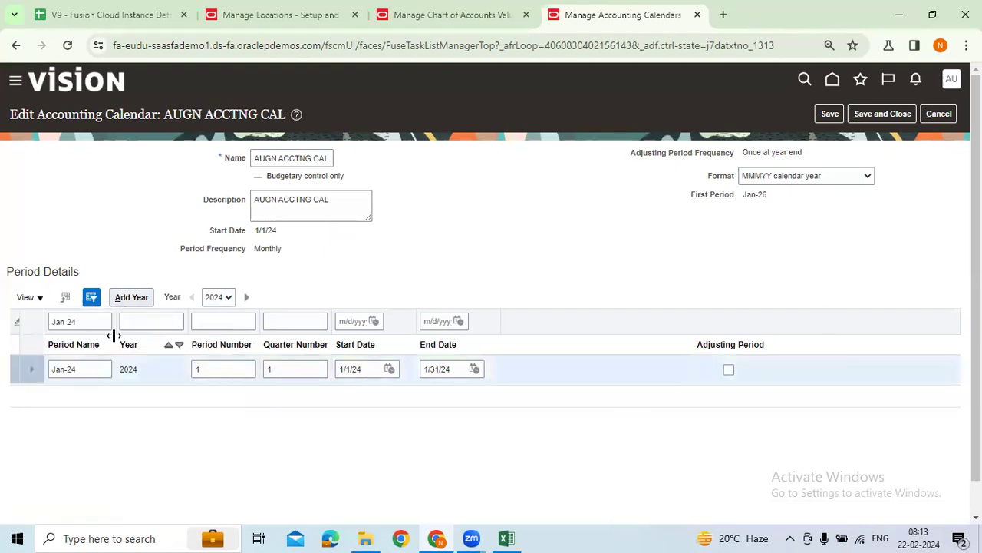
left_click(31, 302)
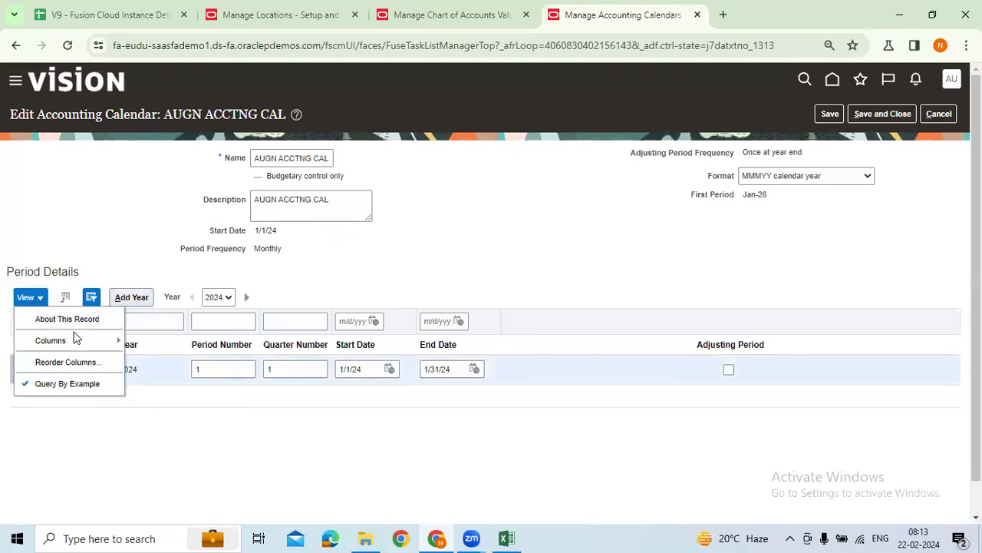
mouse_move(76, 338)
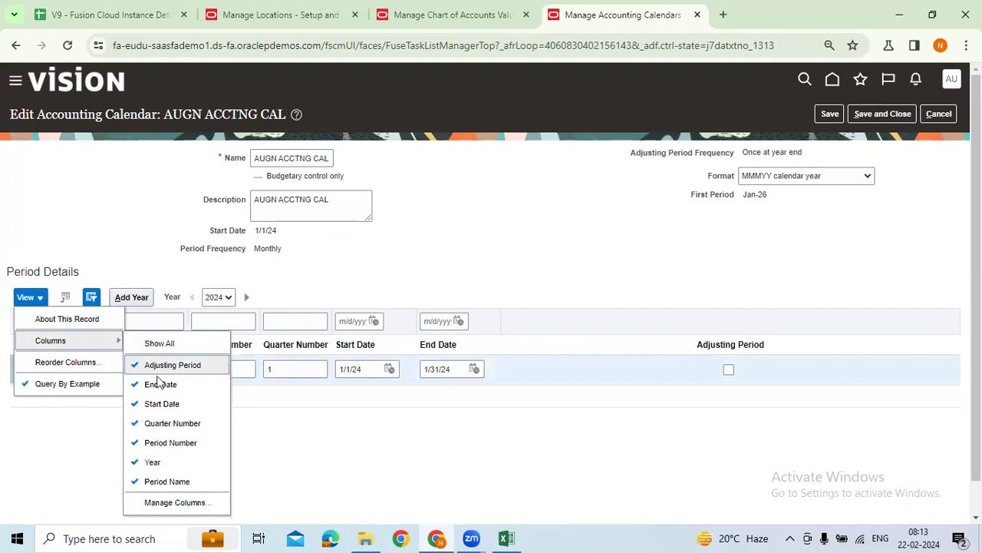
left_click(135, 386)
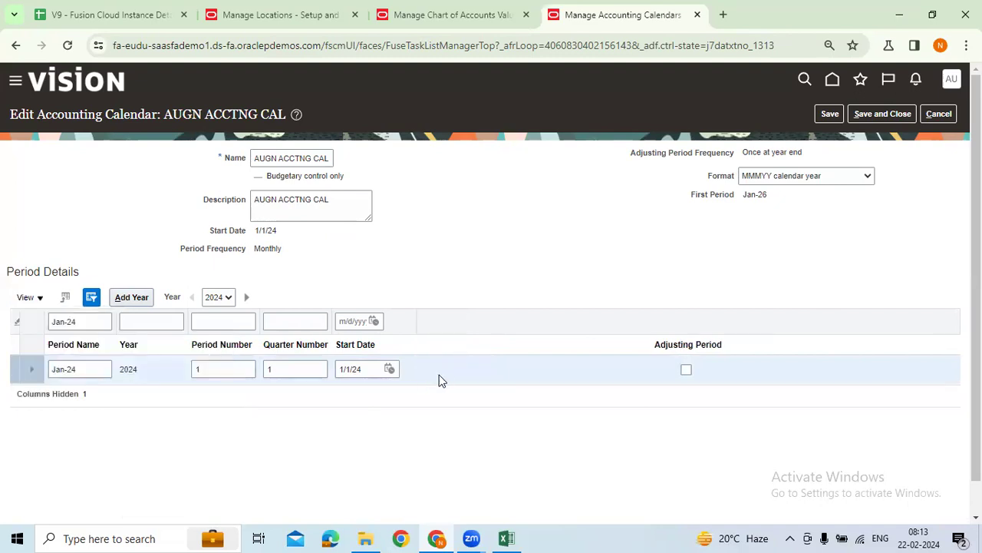
left_click(43, 299)
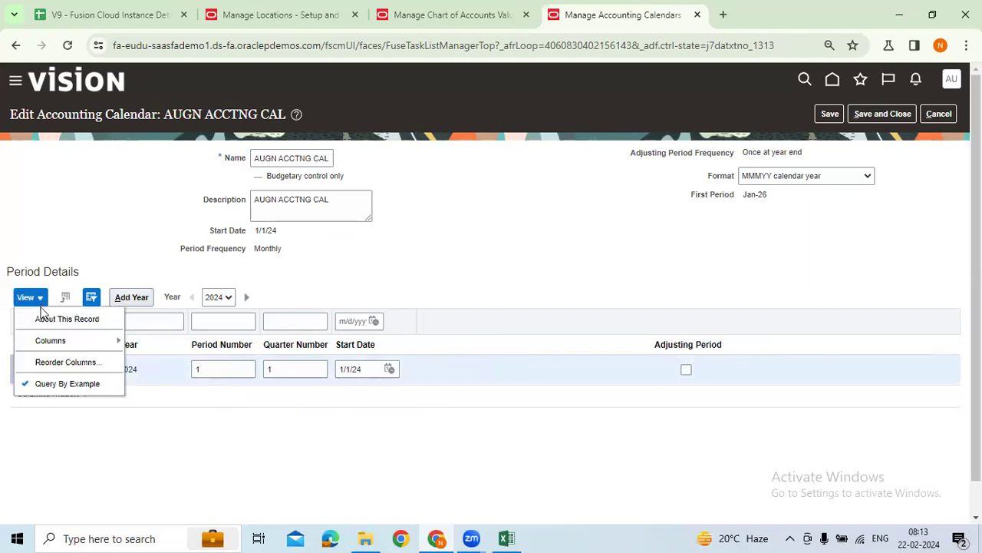
mouse_move(62, 342)
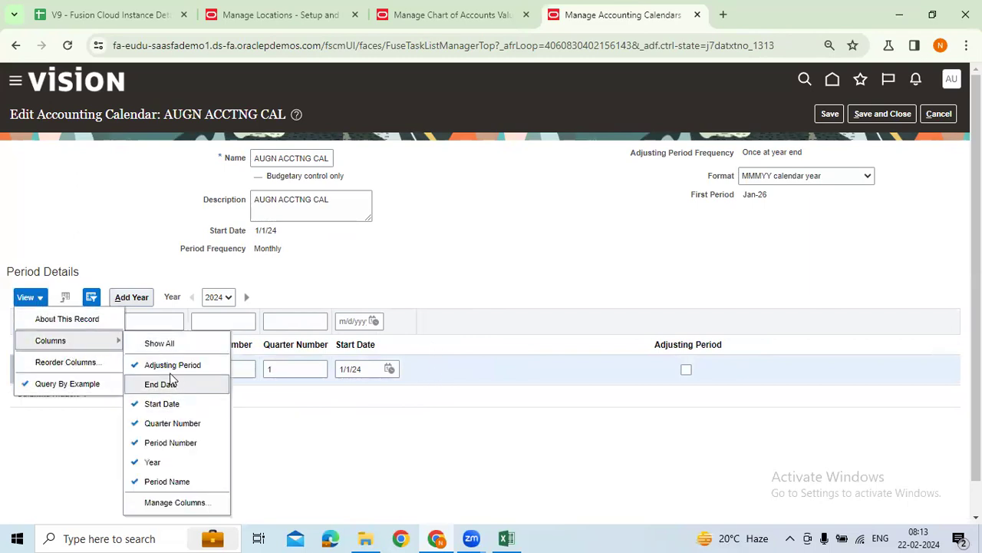
left_click(162, 345)
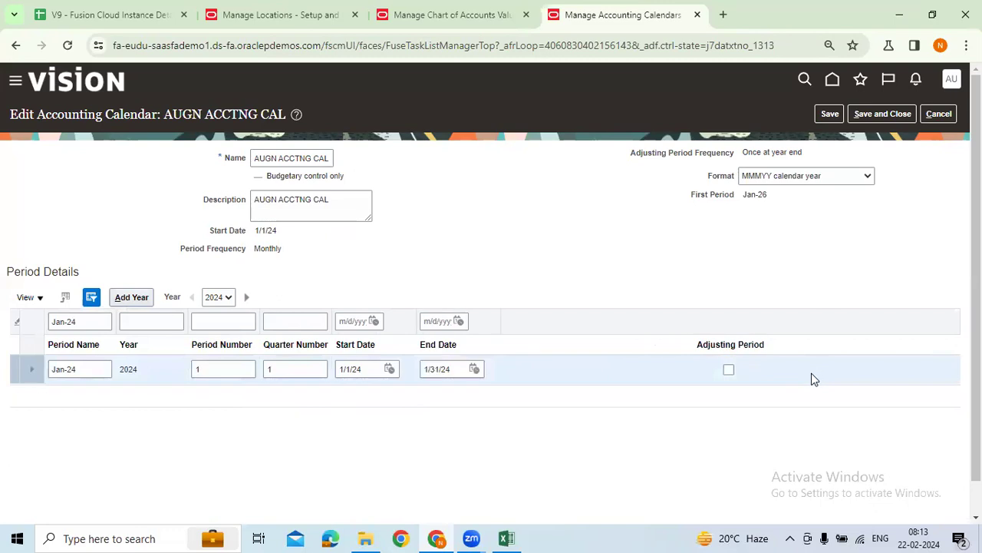
- Clear the Jan-24 period name filter so that every 2024 period is listed
key("BackSpace")
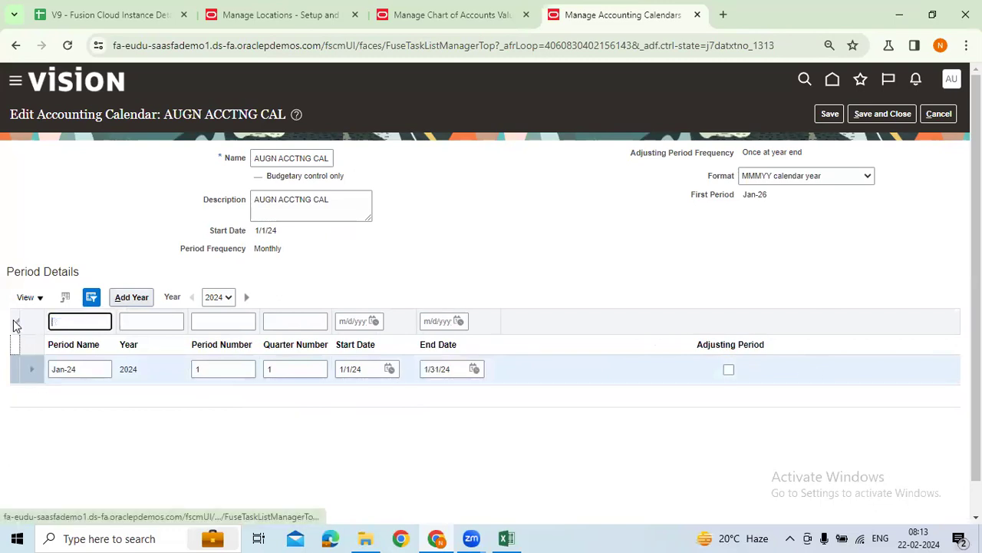
key("Return")
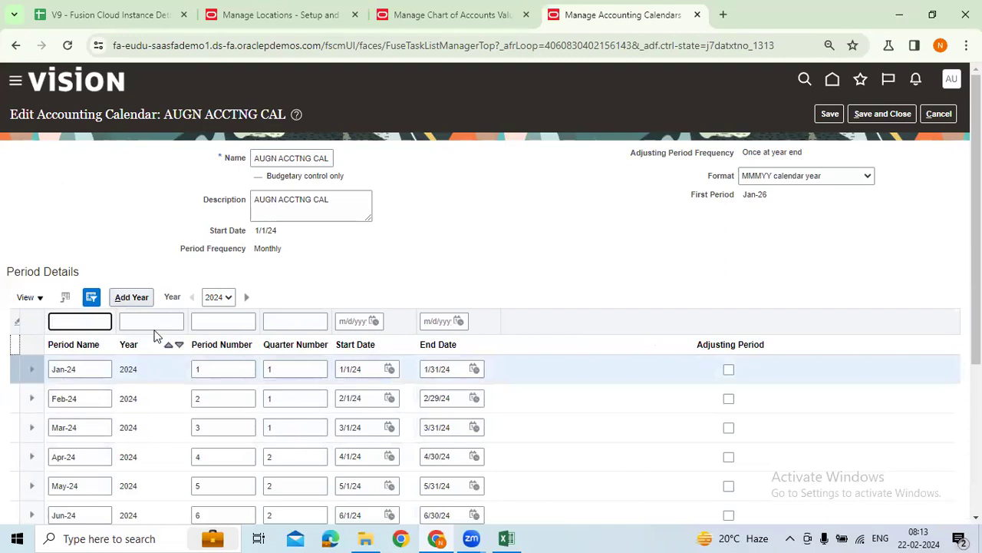
left_click(27, 299)
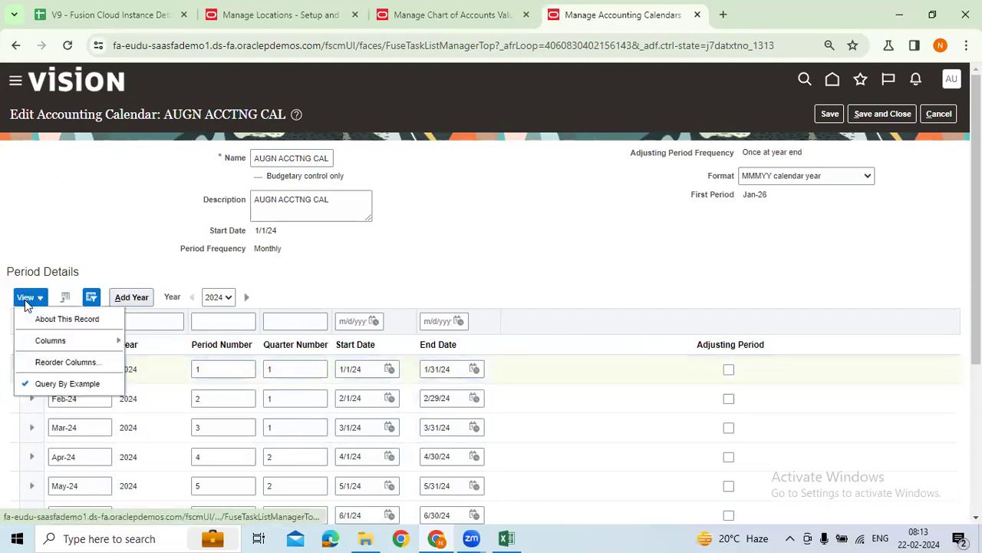
left_click(255, 307)
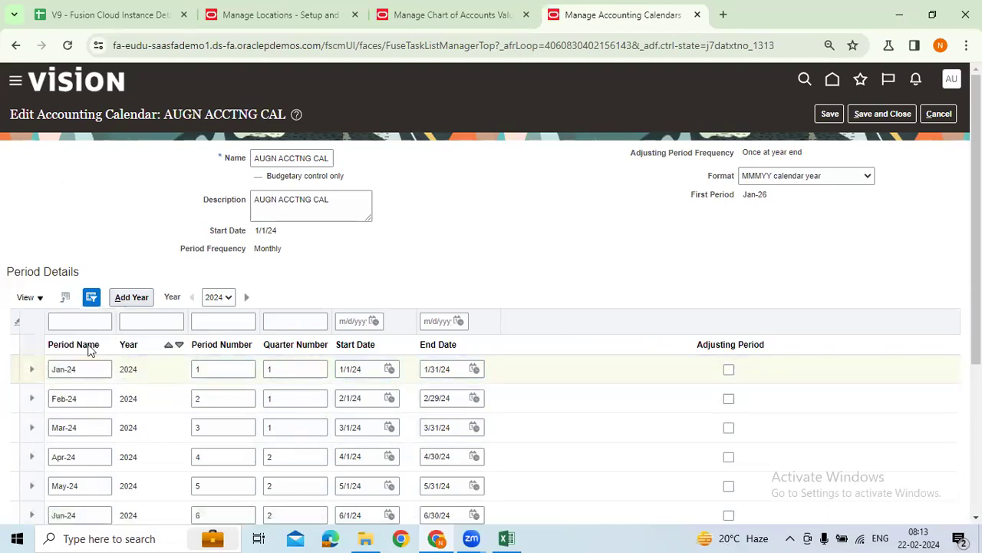
- Examine who created and last updated the first period's record, and on which dates, in About This Record
left_click(37, 301)
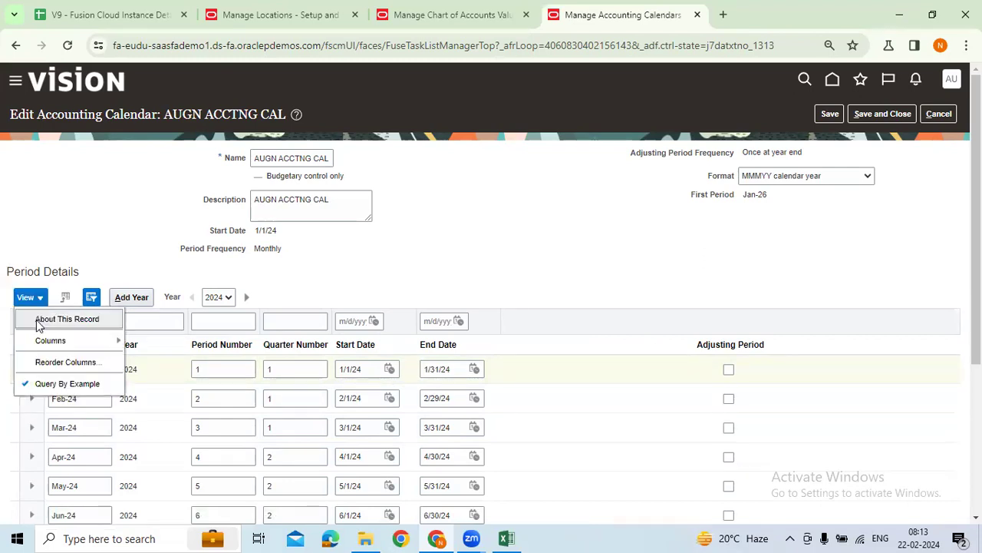
left_click(54, 319)
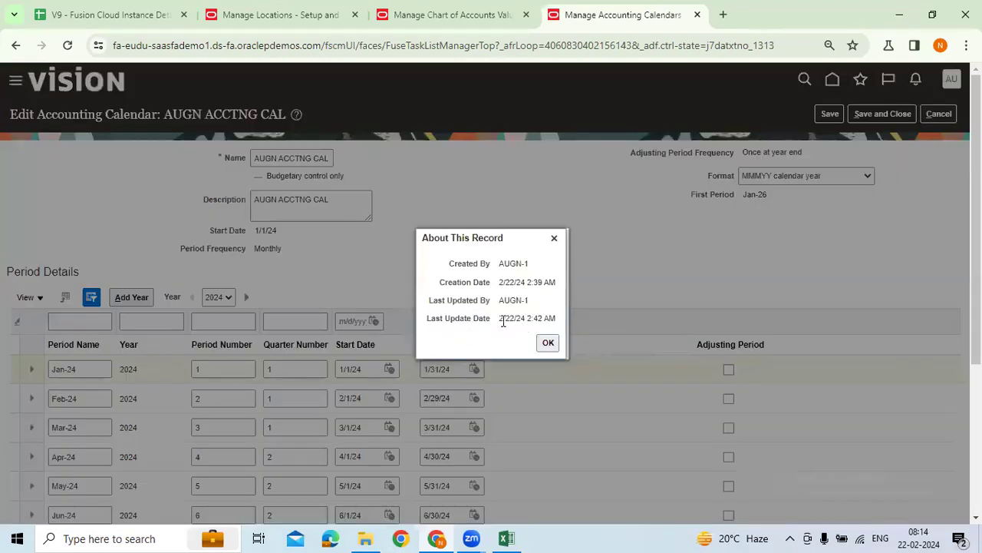
left_click_drag(508, 322, 553, 317)
left_click(542, 287)
left_click_drag(529, 322, 554, 321)
left_click_drag(504, 263, 527, 263)
left_click_drag(503, 300, 529, 300)
left_click_drag(529, 263, 498, 264)
key("Escape")
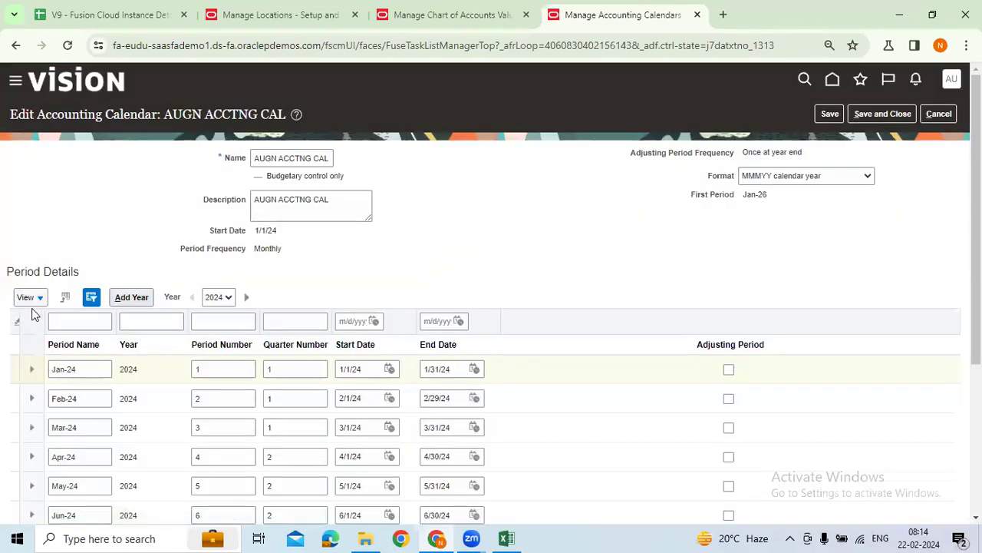
- Save and close the AUGN ACCTNG CAL calendar and finish the Manage Accounting Calendars task
left_click(38, 301)
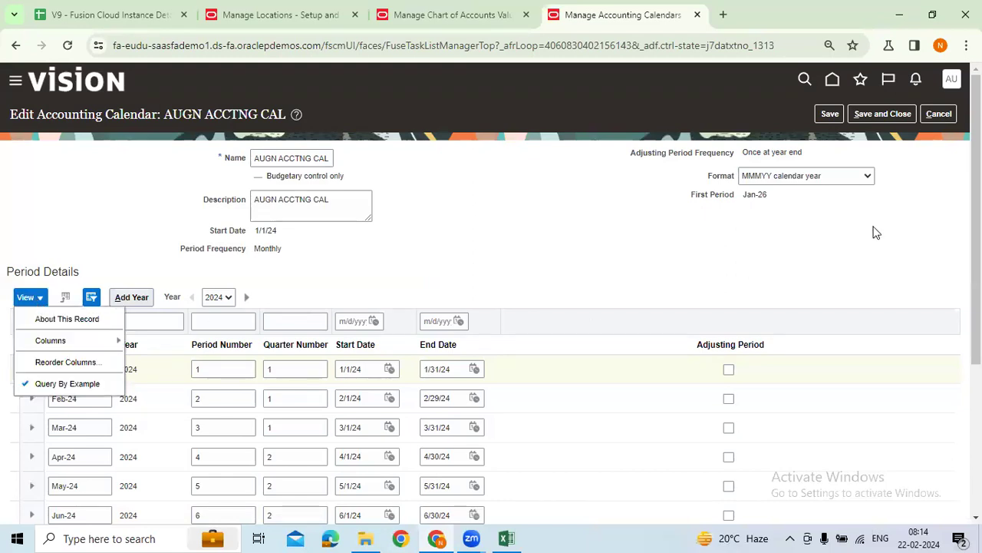
key("Escape")
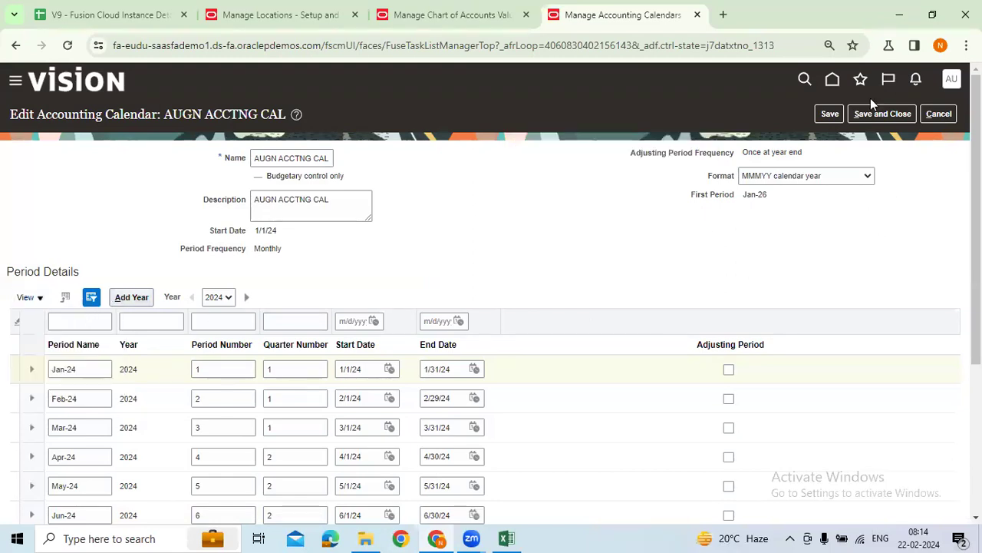
left_click(880, 117)
left_click(943, 114)
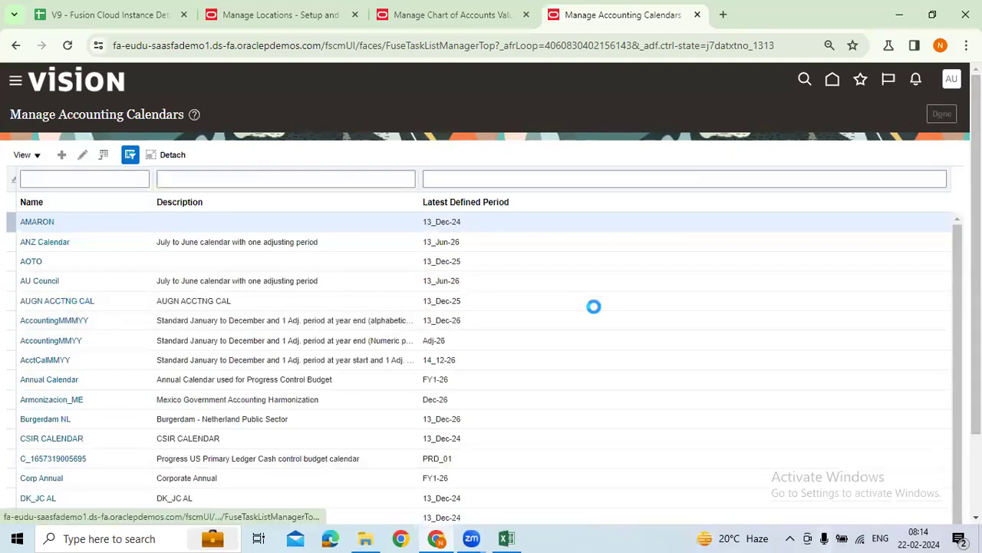
- Switch to the course curriculum workbook in Excel and record 22-02-2024 and Done for the Manage Accounting Calendar task
left_click(507, 538)
left_click(537, 207)
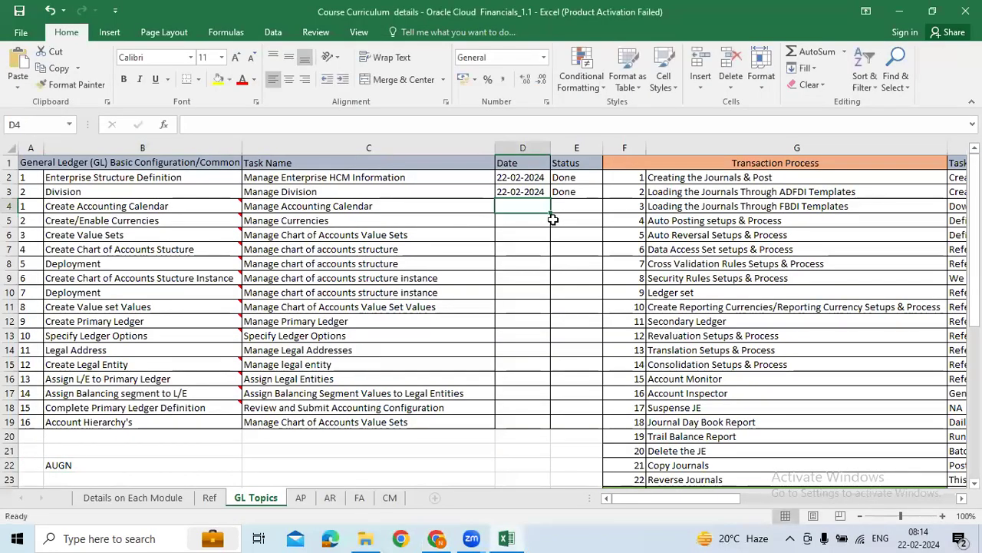
key("ctrl+d")
type("Done")
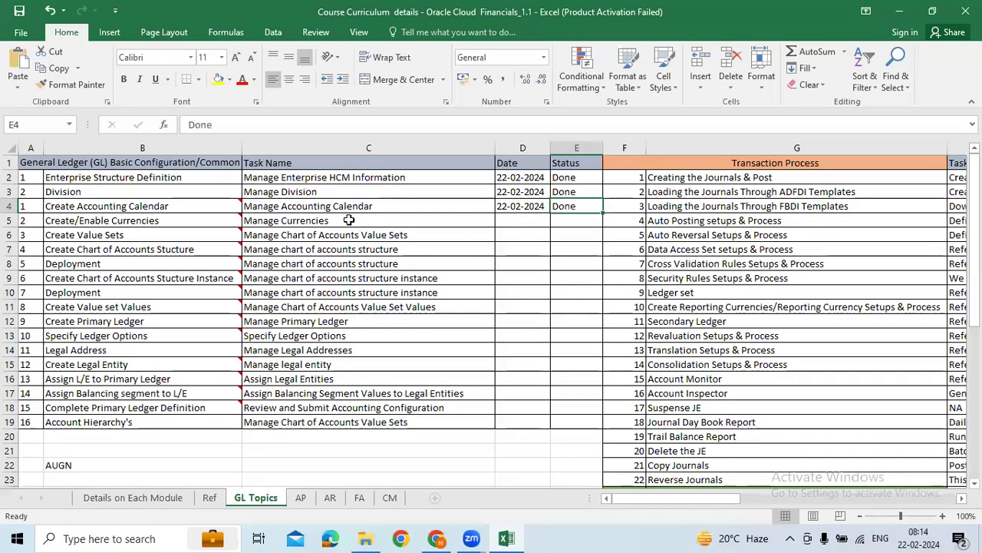
- Review the Create/Enable Currencies entry in the topic list against the Financial Reporting Structures tasks in Oracle
left_click(349, 219)
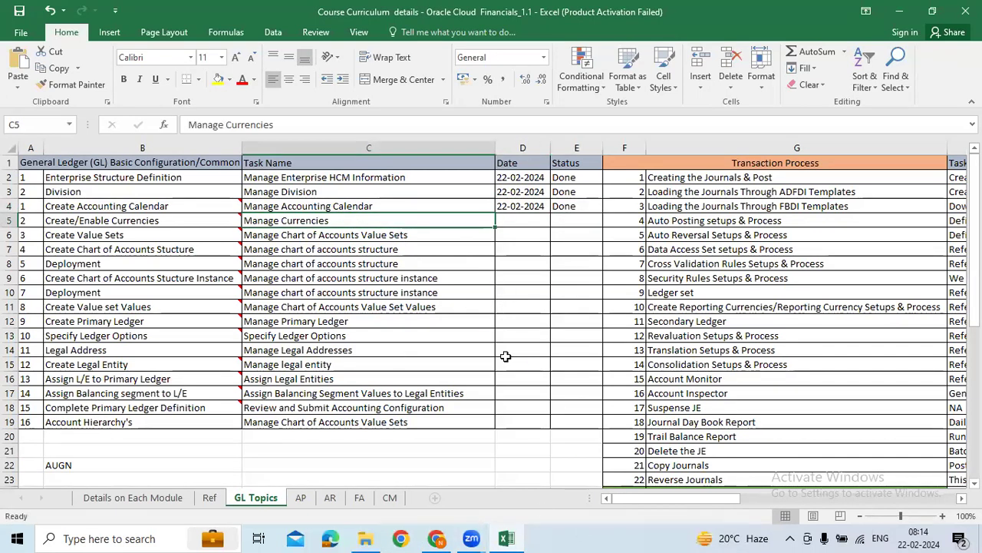
key("alt+Tab")
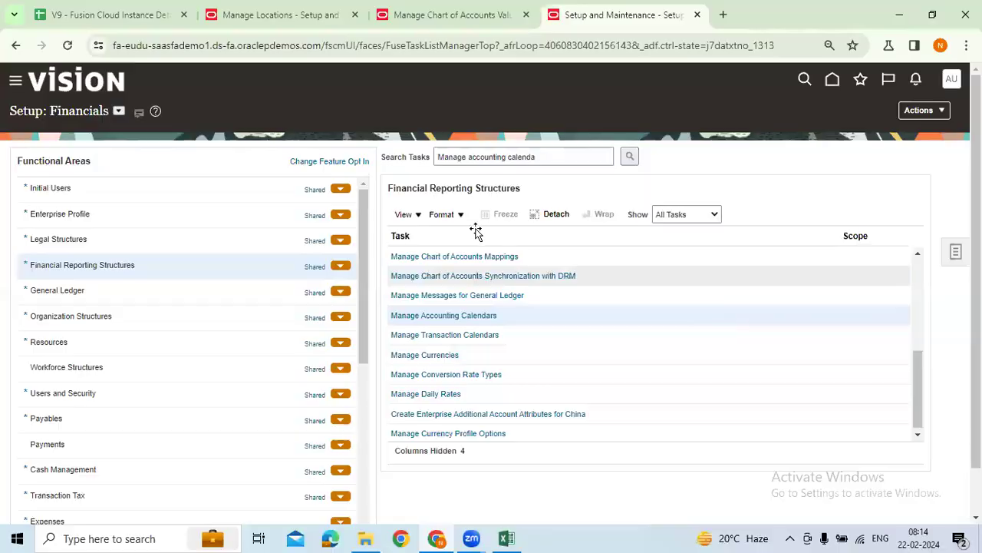
key("alt+Tab")
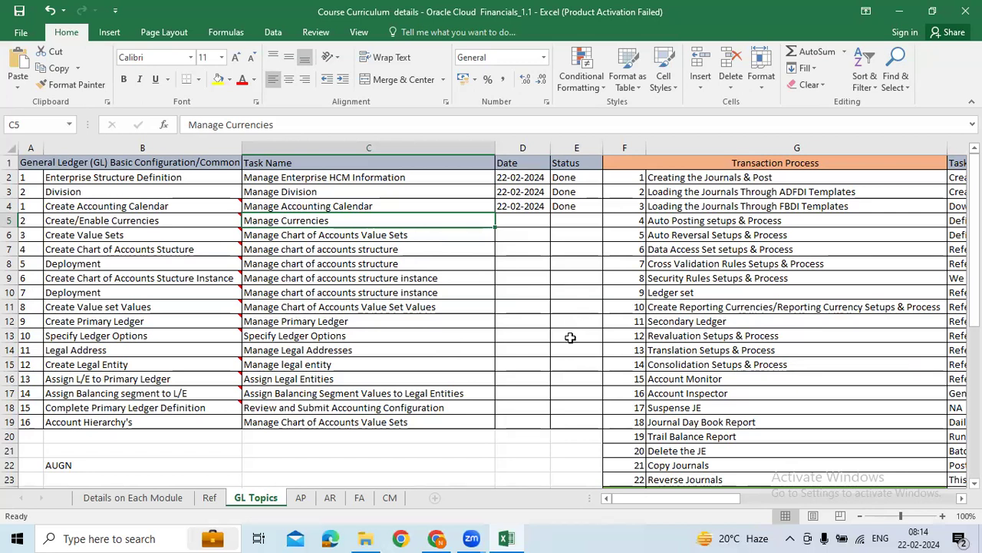
left_click(138, 222)
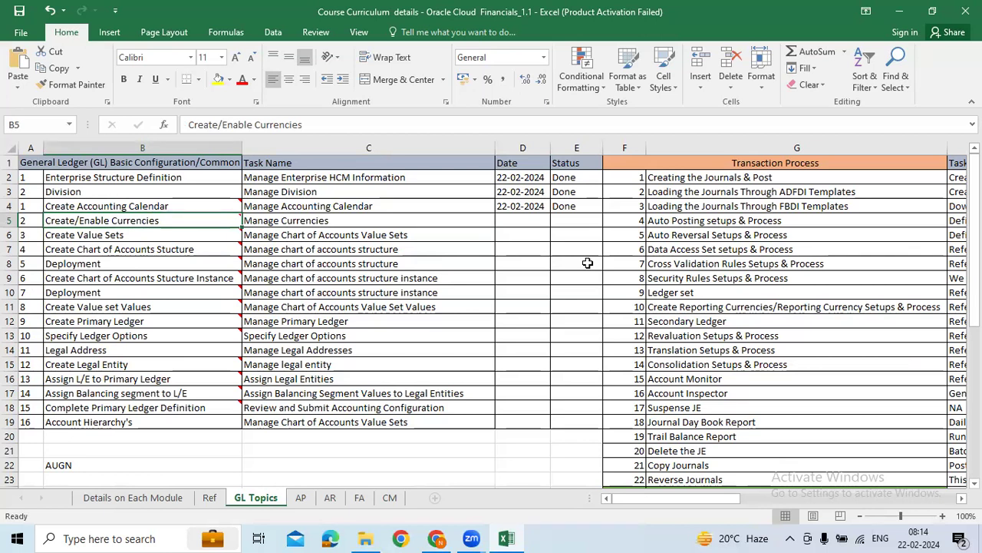
- Switch from the curriculum workbook to Oracle Setup, search the tasks for "Manage currency", and close the results
left_click(497, 222)
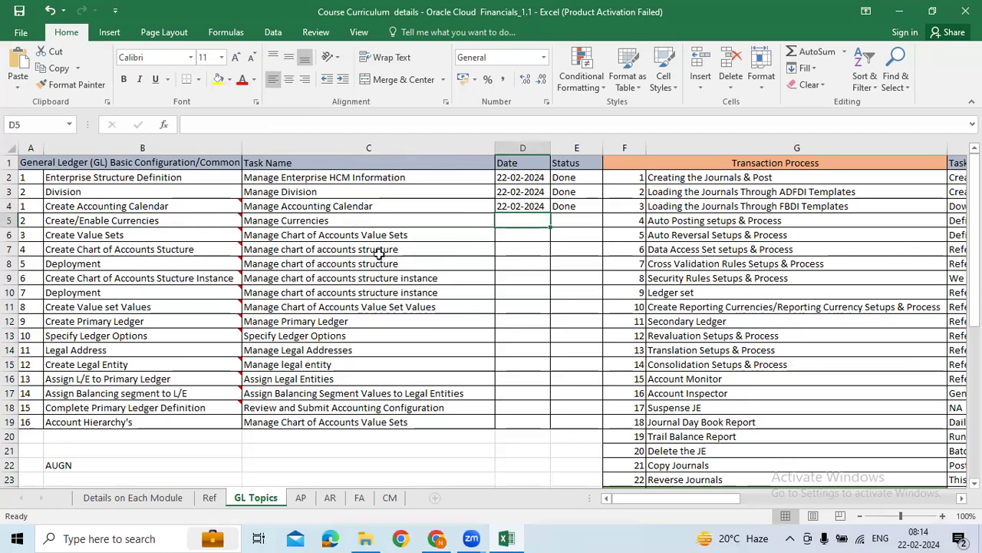
left_click(195, 220)
key("alt+Tab")
left_click_drag(529, 156, 468, 157)
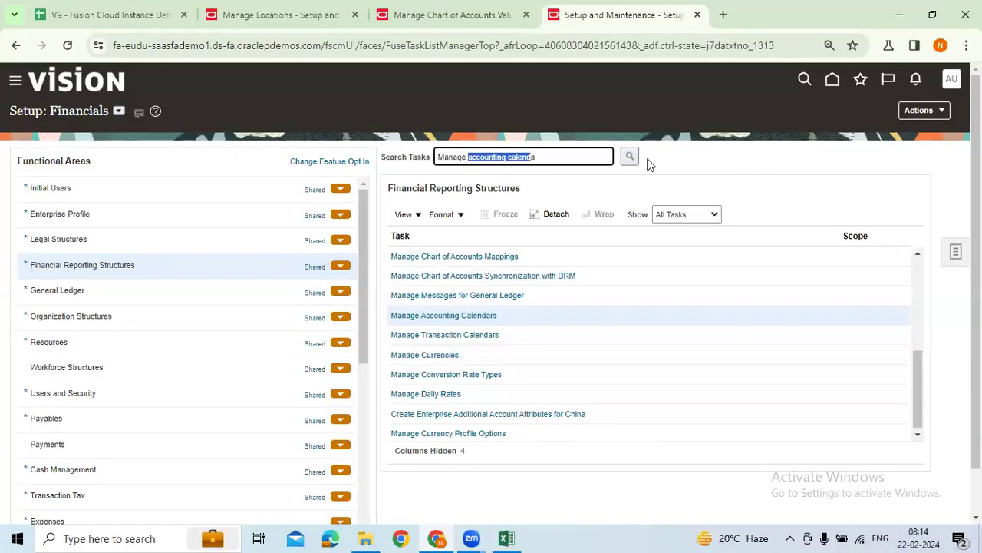
key("BackSpace")
type("currency")
key("Return")
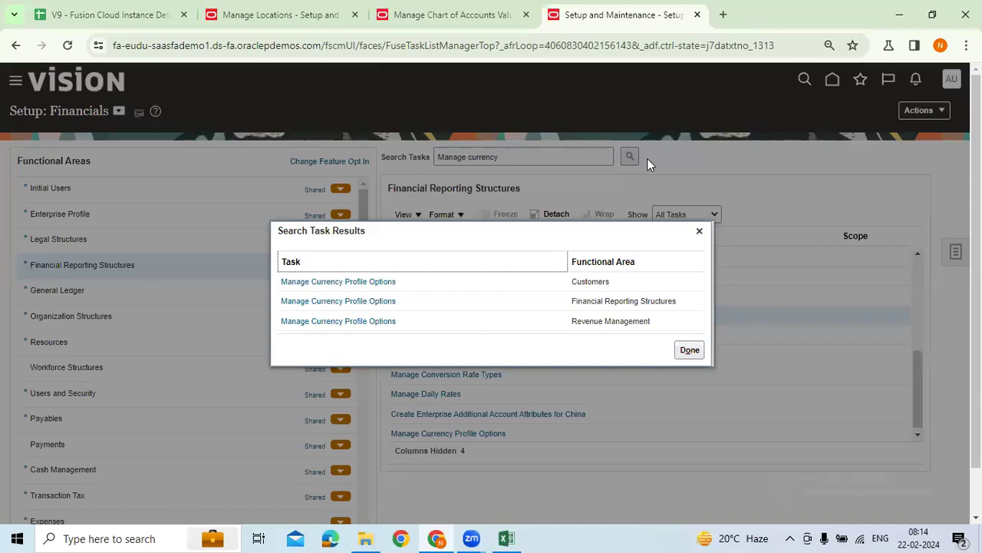
left_click(699, 232)
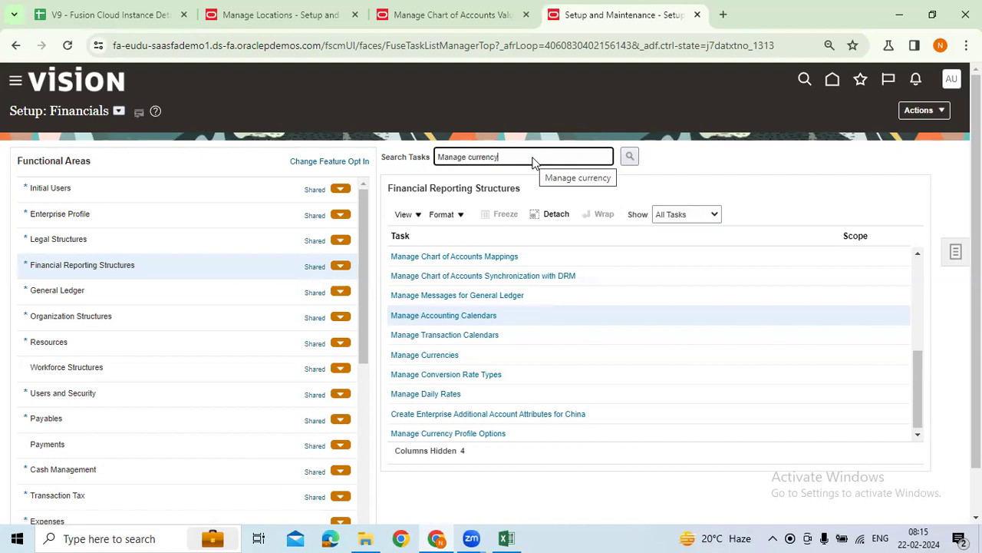
- Change the task search to "Manage currencies", run it, and close the search results
key("BackSpace")
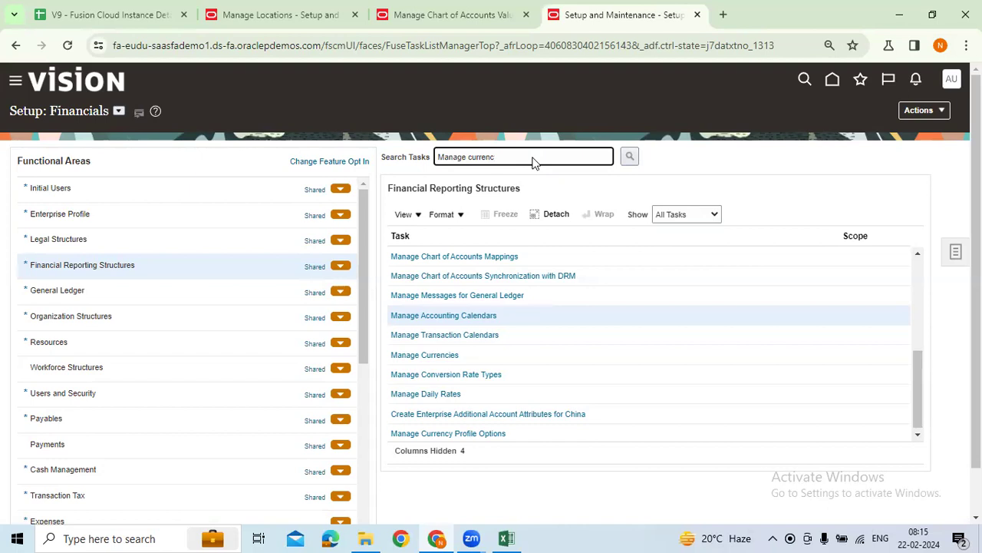
type("ies")
key("Return")
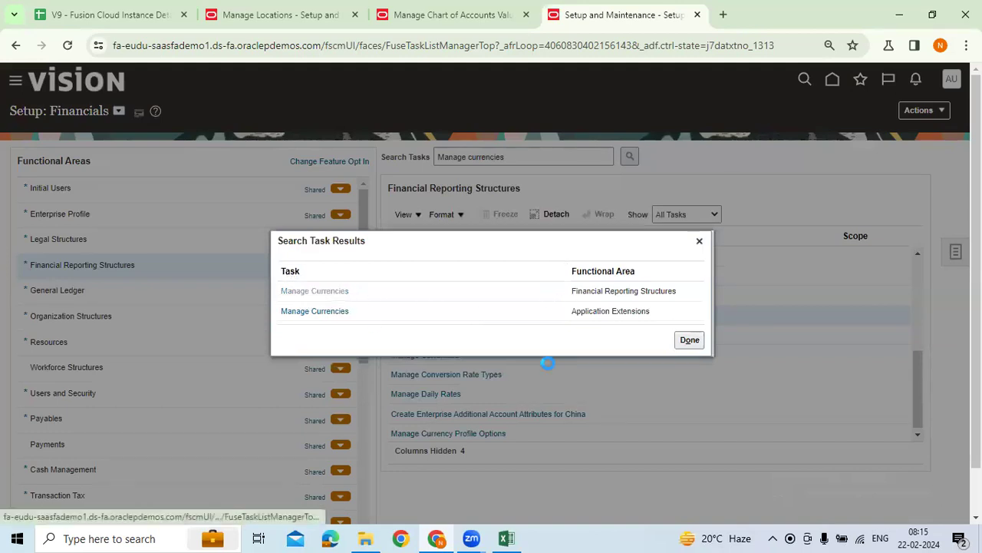
left_click(685, 343)
- Check the Create/Enable Currencies entry and its task name in the Excel curriculum workbook, and return to Oracle
left_click(506, 537)
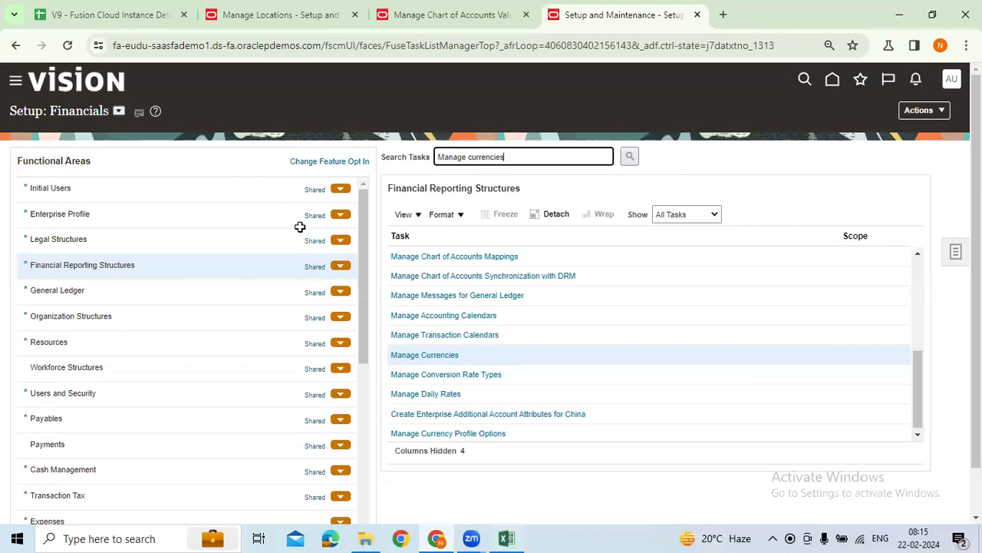
type("Manage Currencies")
left_click(195, 230)
left_click(329, 221)
left_click(558, 221)
left_click_drag(346, 184, 372, 424)
key("alt+Tab")
key("alt+Tab")
key("alt+Tab")
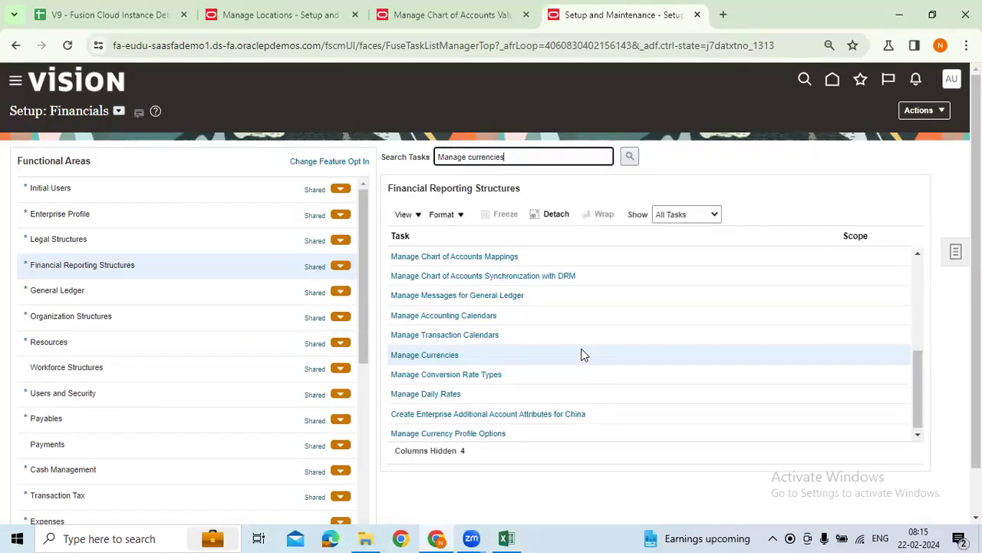
- Open the Manage Currencies task and search for the currency code USD
left_click(436, 358)
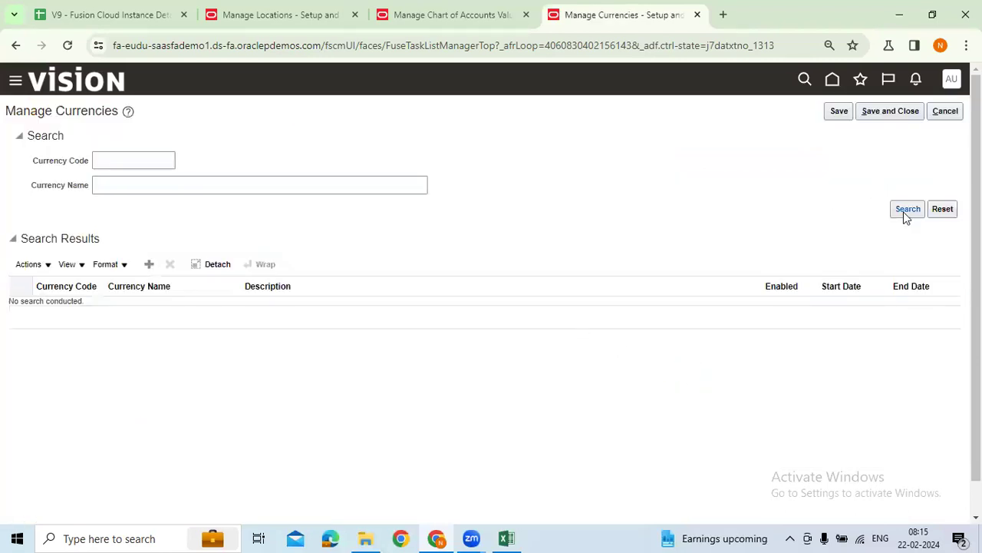
left_click(906, 211)
left_click(146, 163)
type("USD")
key("Return")
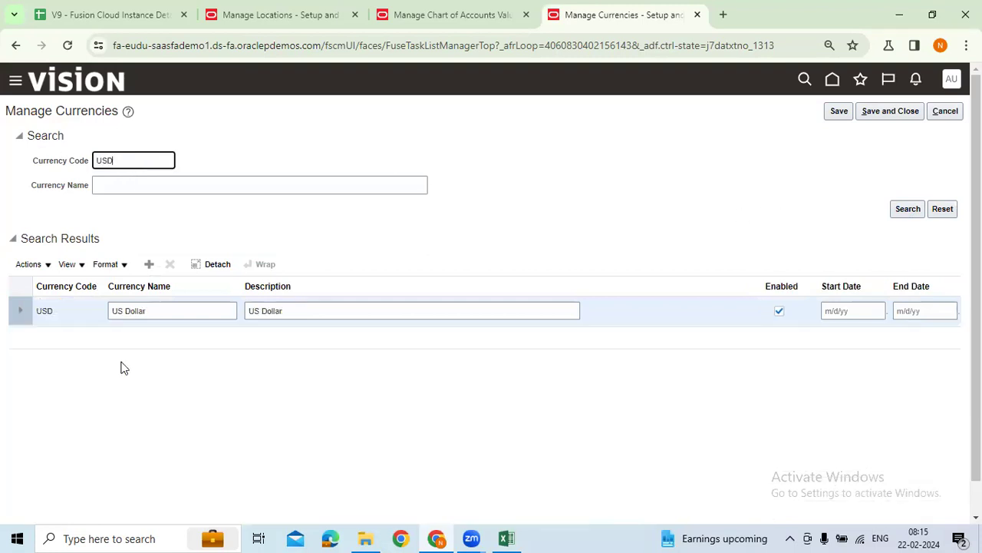
- Look up the currency codes INR, GBP and SGD one after another in Manage Currencies
left_click_drag(127, 160, 87, 160)
type("INR")
key("Return")
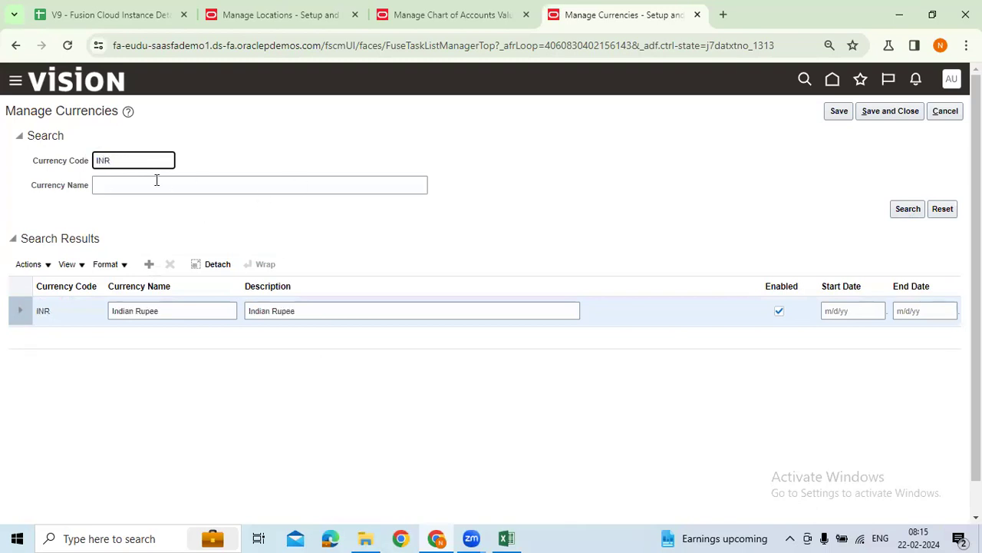
left_click_drag(116, 156, 2, 138)
type("GBP")
key("Return")
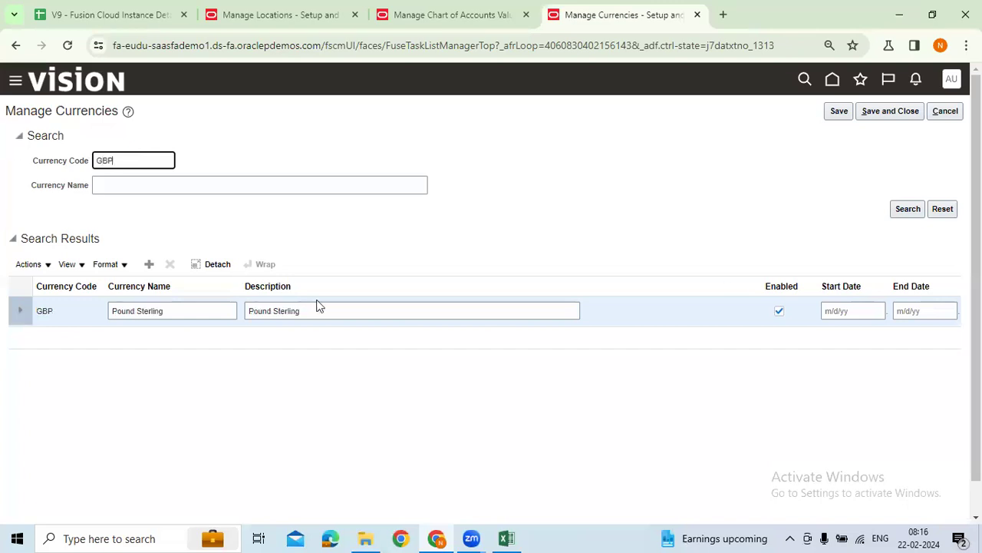
left_click_drag(147, 164, 2, 152)
type("SGD")
key("Return")
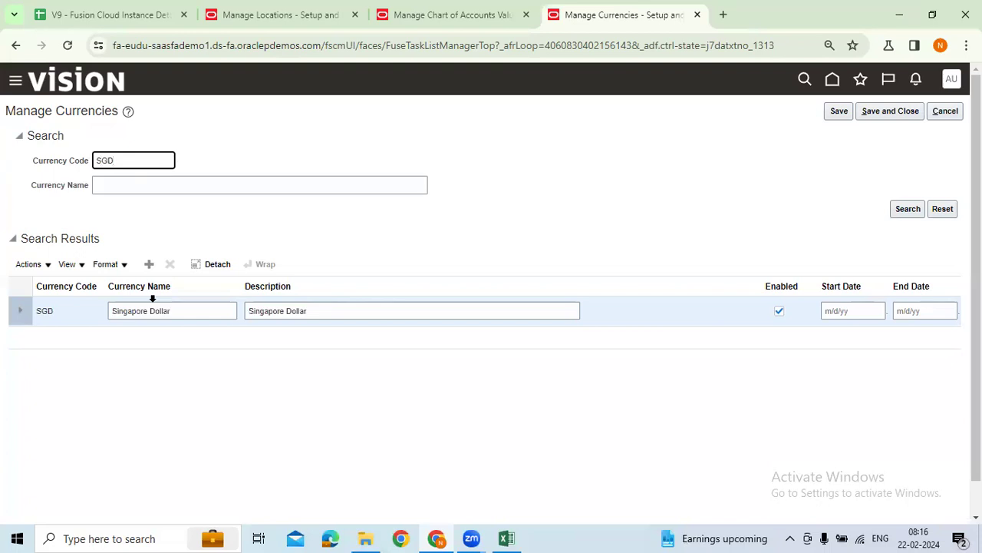
- Look up the currency codes THB and AUD, and list all currencies with an empty currency code
left_click_drag(135, 159, 15, 156)
type("THB")
key("Return")
left_click_drag(138, 165, 2, 152)
type("AUD")
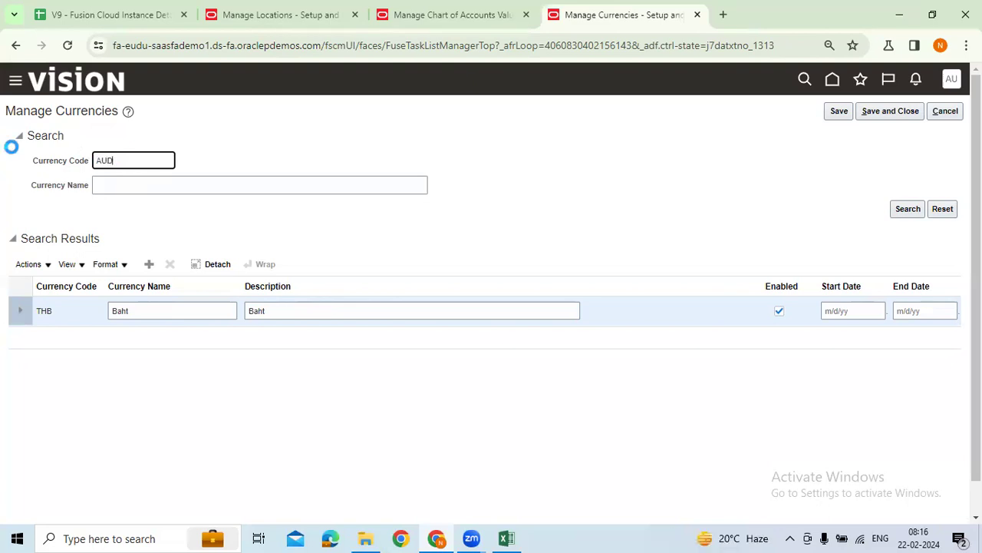
left_click_drag(131, 161, 2, 134)
key("BackSpace")
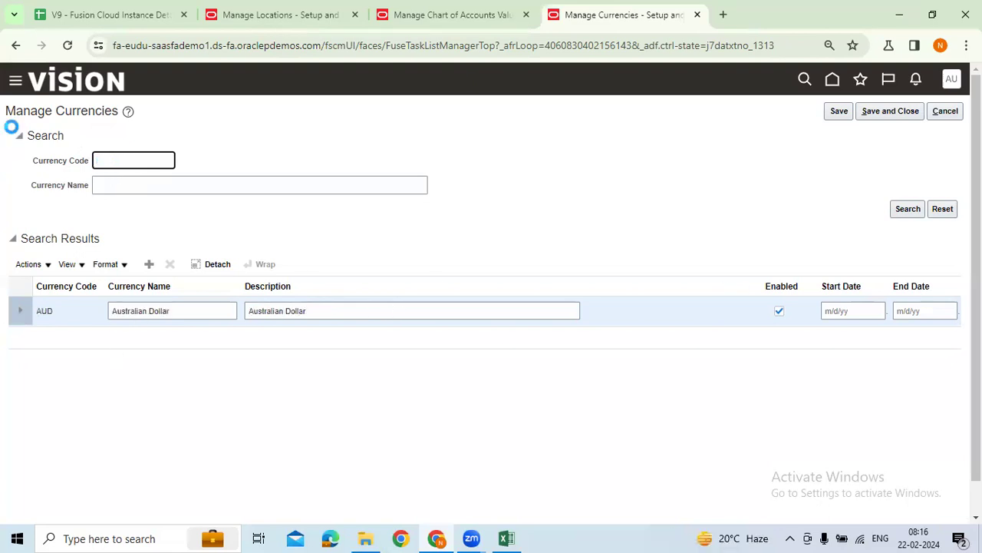
key("Return")
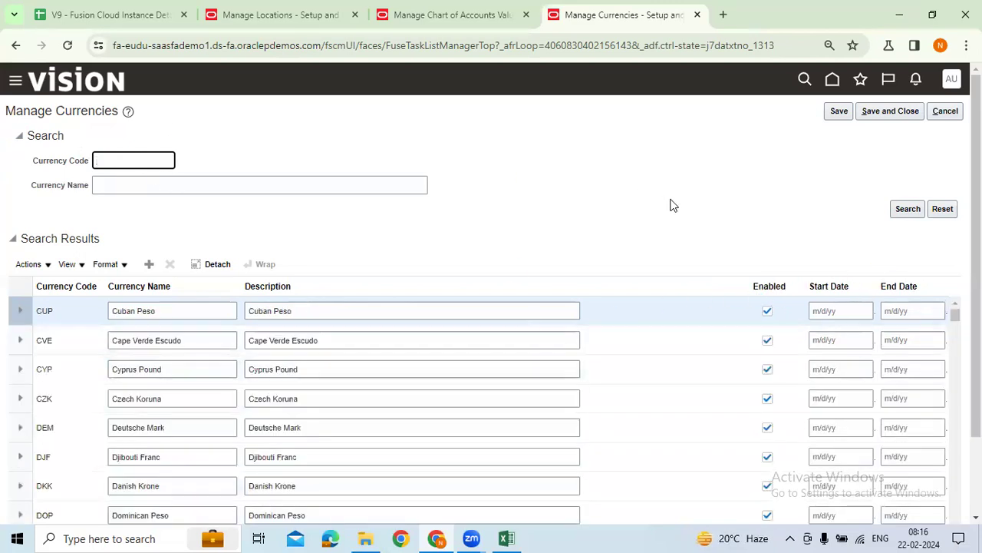
- Search for the currency code USD and clear the Enabled option of the US Dollar
left_click(564, 362)
type("USD")
key("Return")
left_click(780, 311)
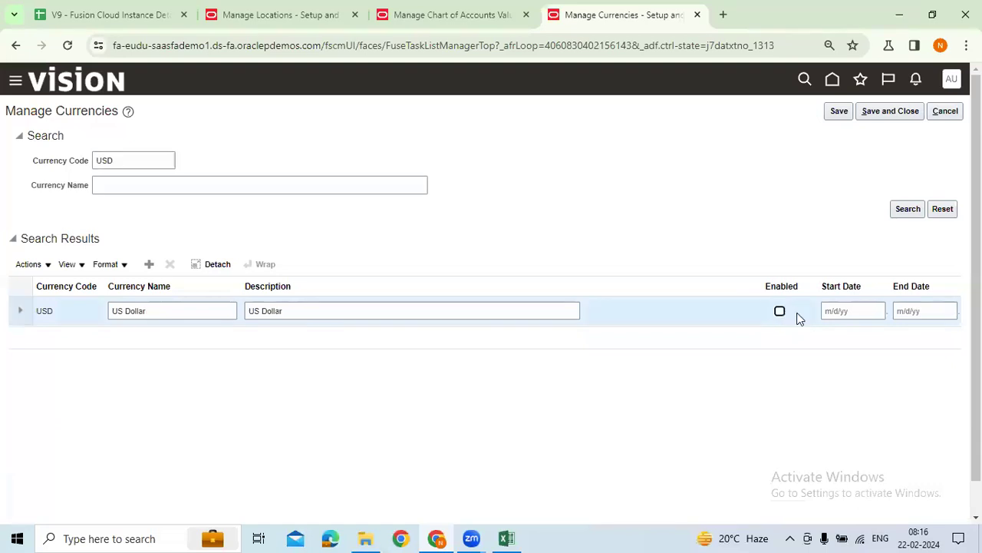
left_click(909, 311)
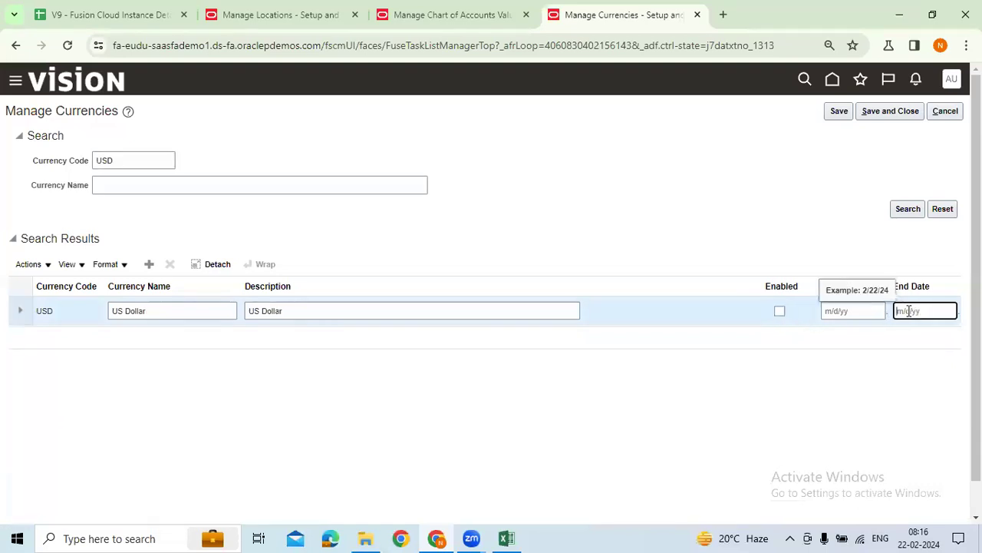
left_click_drag(345, 307, 106, 312)
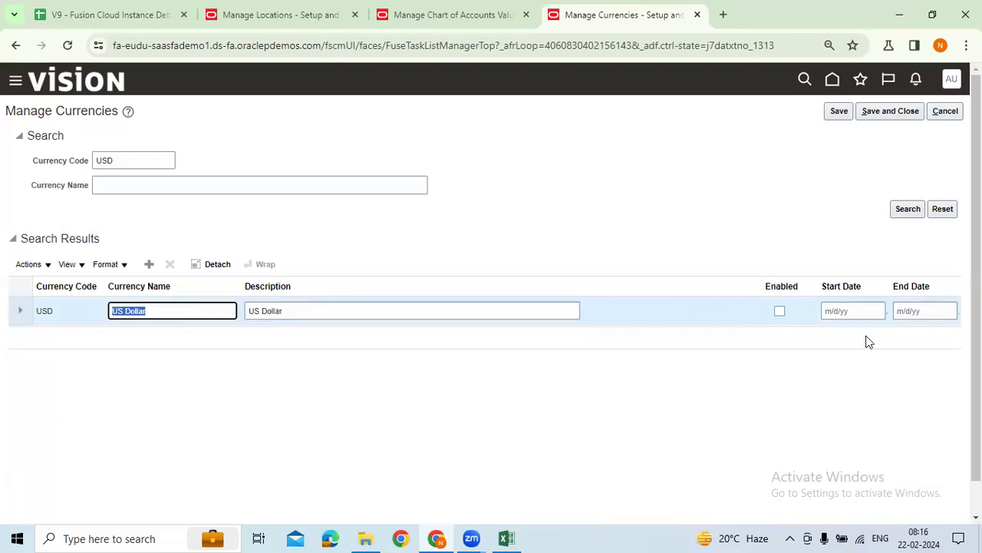
- Set the US Dollar currency back to Enabled, and save and close Manage Currencies
left_click(782, 313)
left_click(781, 312)
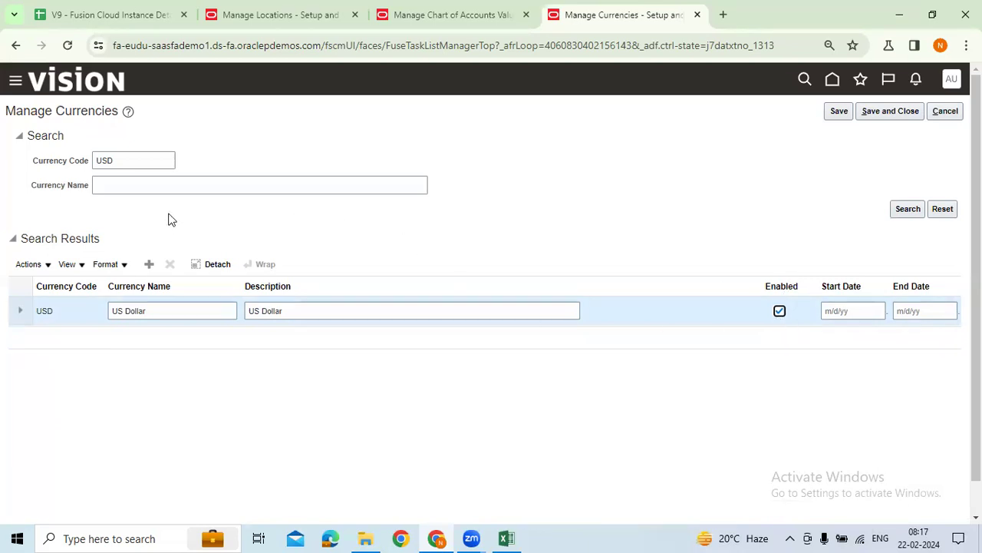
left_click(779, 311)
left_click(779, 311)
left_click(780, 311)
left_click(884, 113)
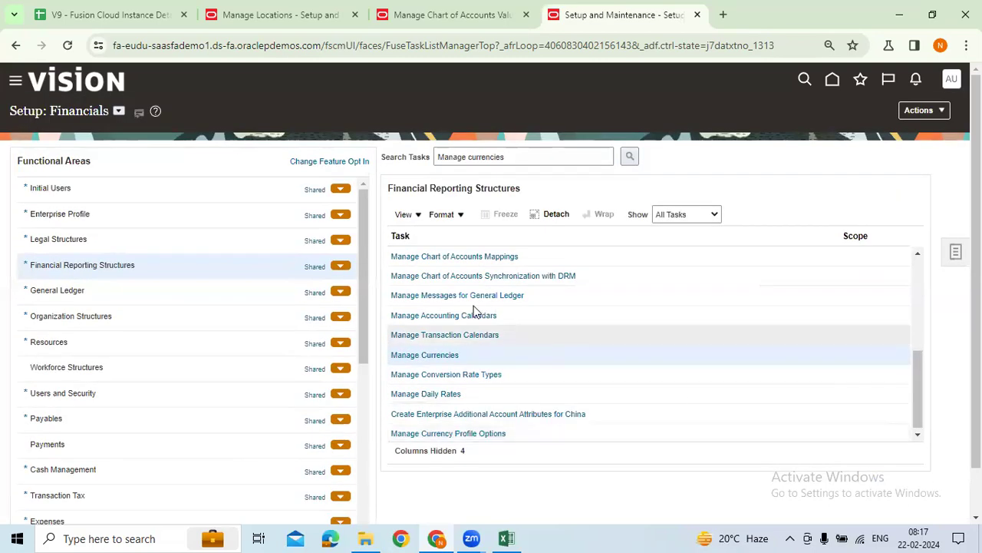
- Reopen Manage Currencies, add a blank currency row, and cancel without saving it
left_click(445, 355)
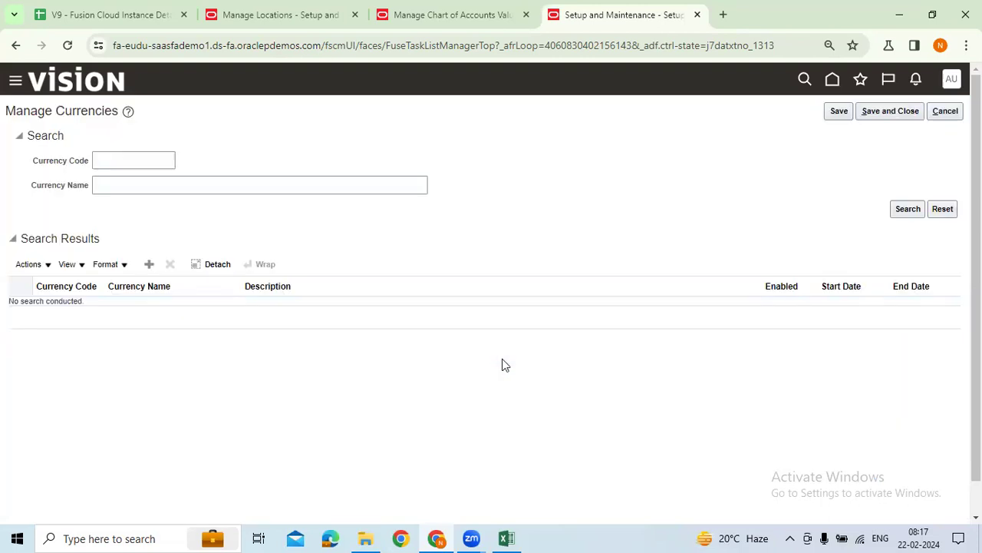
left_click(149, 264)
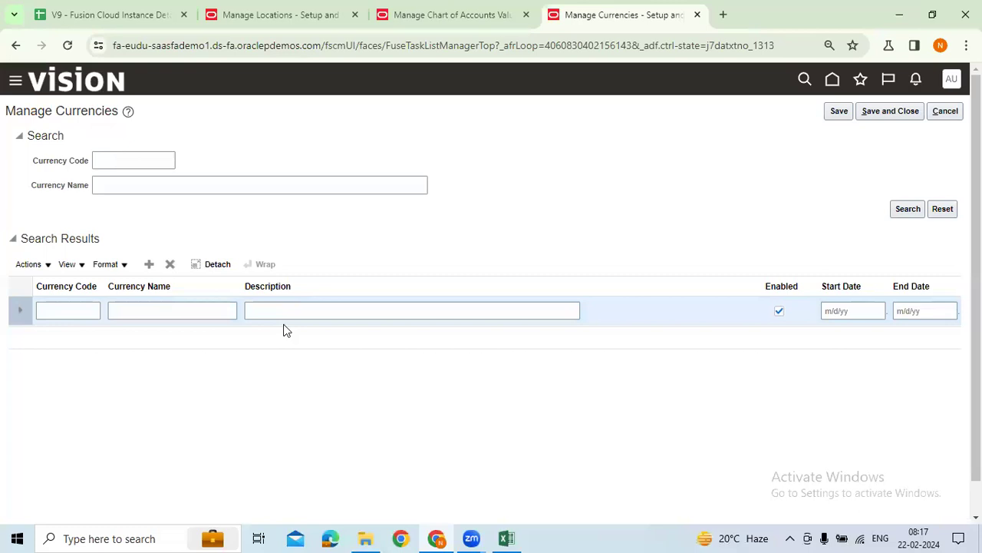
left_click(100, 310)
left_click(287, 307)
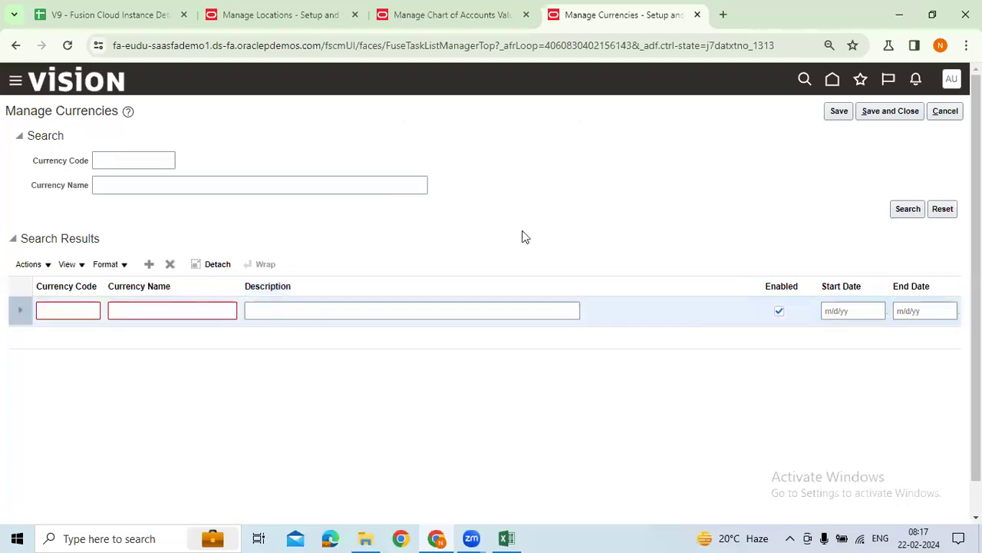
left_click(552, 215)
left_click(946, 113)
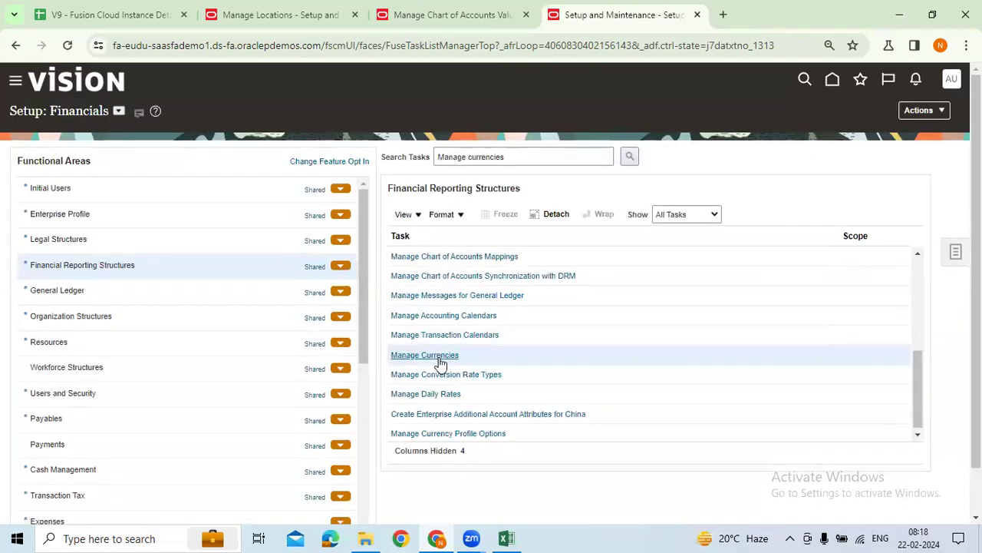
- Open, save and close Manage Currencies, and record 22-02-2024 and Done for that task in the Excel curriculum workbook
left_click(436, 357)
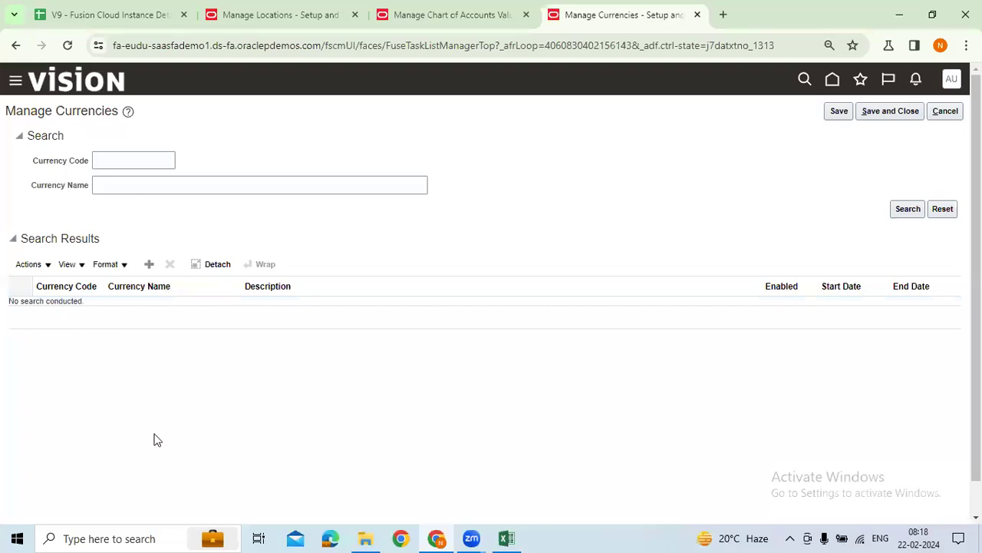
left_click(889, 117)
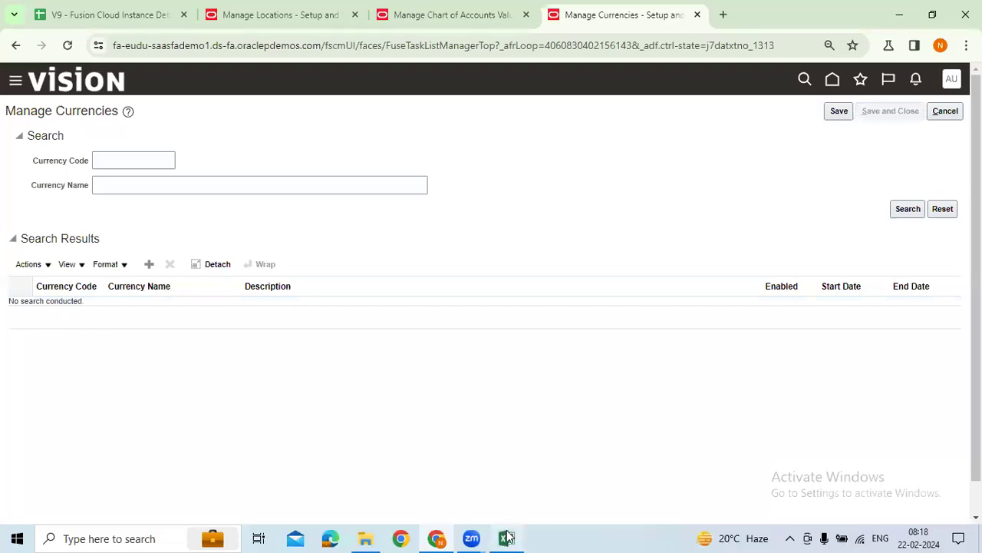
key("alt+Tab")
left_click(528, 222)
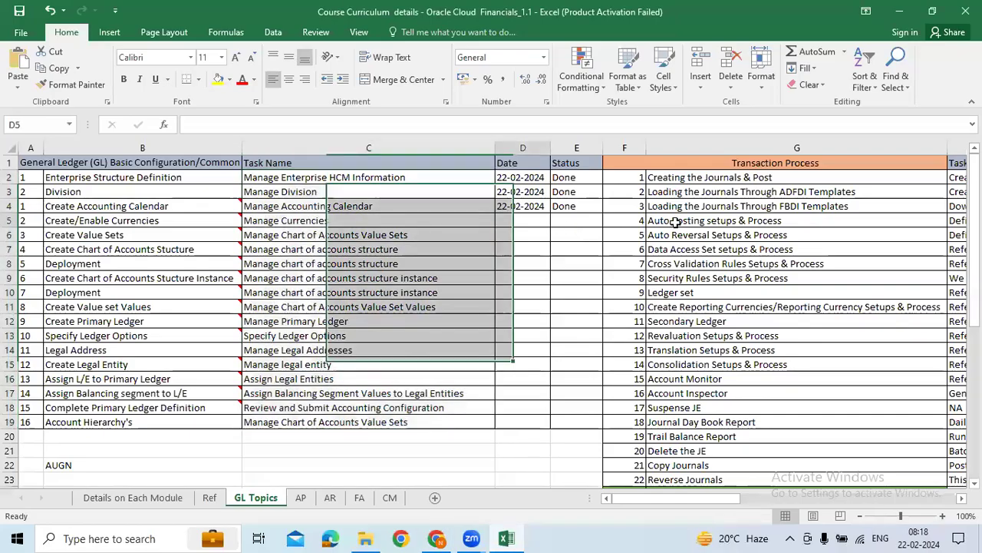
key("ctrl+semicolon")
key("Tab")
- Return to Oracle, look up USD in Manage Currencies to check its Enabled setting, and save and close the page
key("alt+Tab")
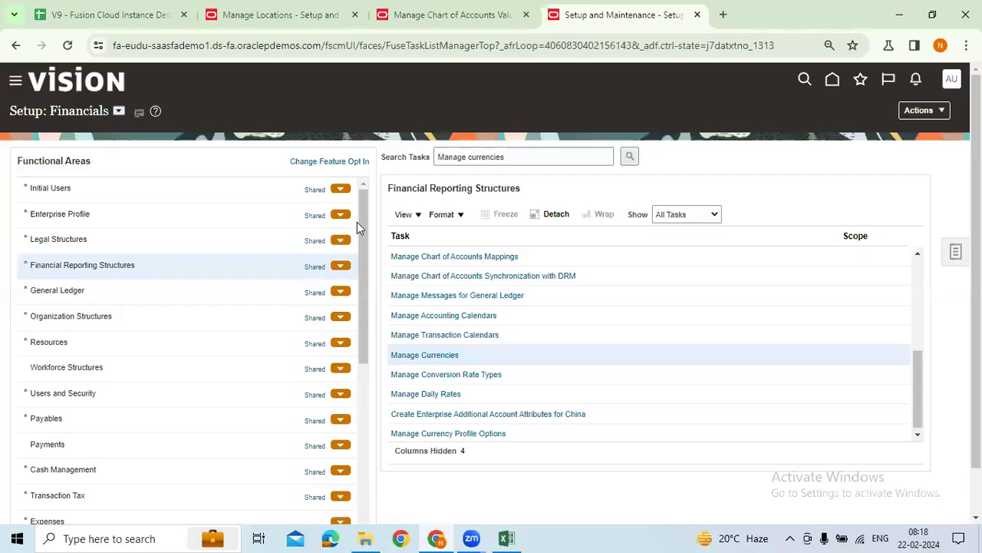
left_click(419, 357)
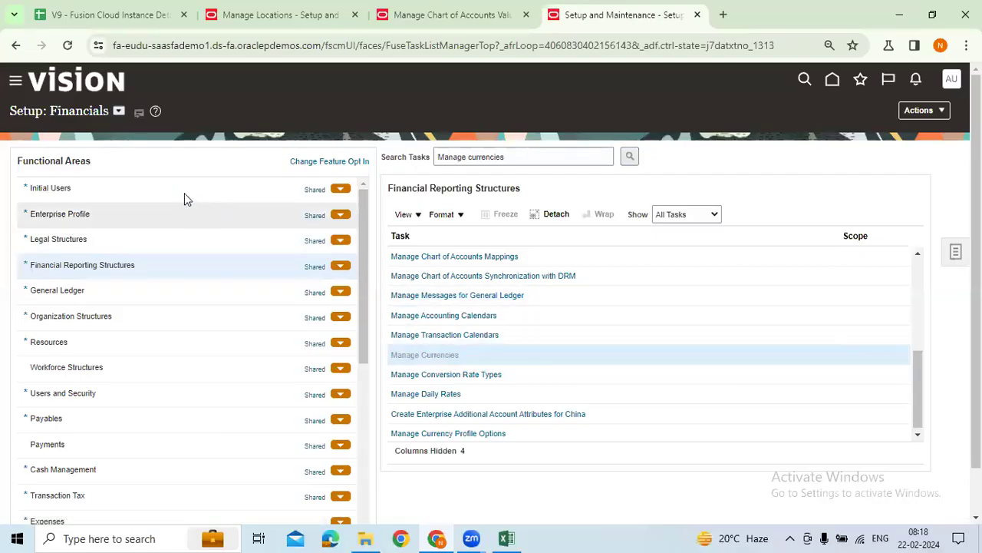
left_click(142, 163)
type("USD")
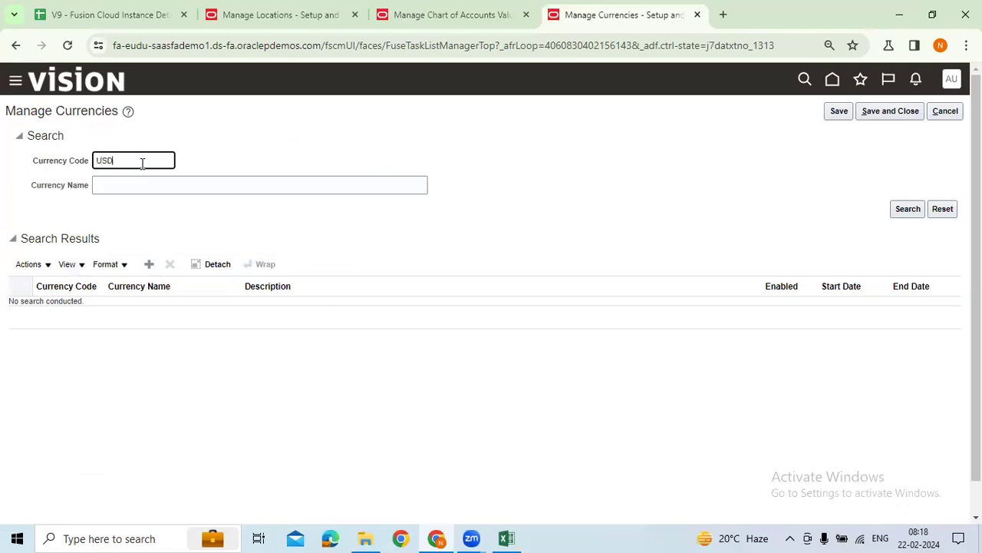
key("Return")
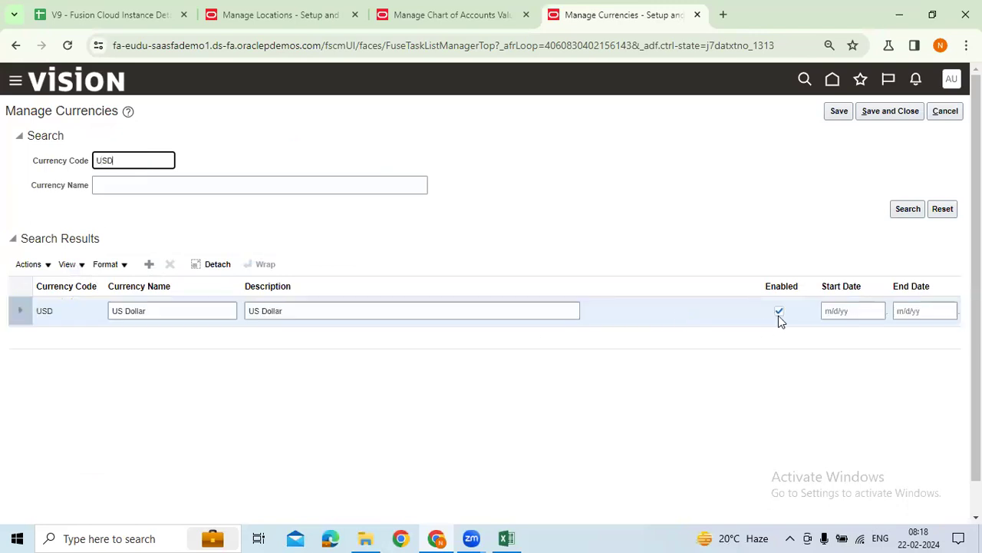
left_click(882, 112)
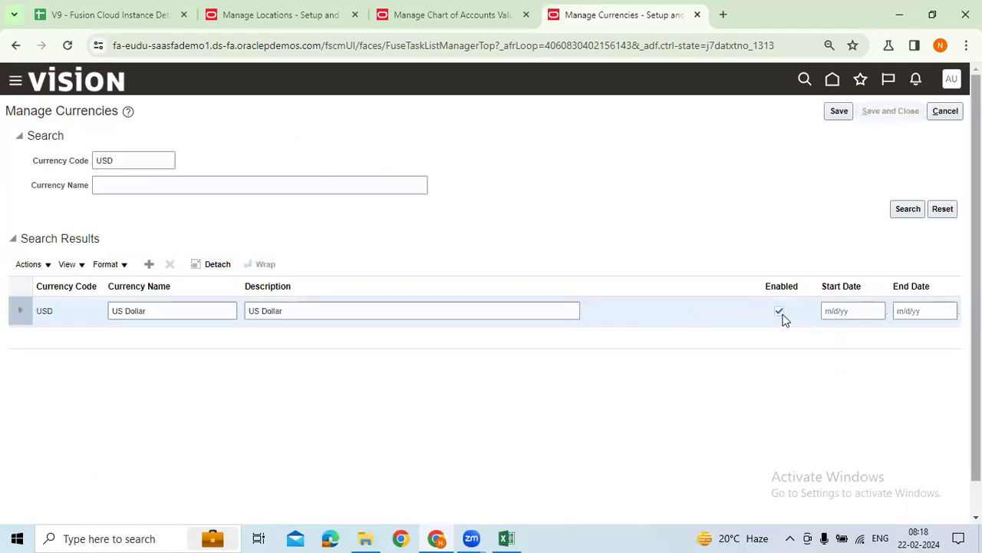
- Switch to the Excel curriculum workbook and check the Create Value Sets entry and its task name
key("alt+Tab")
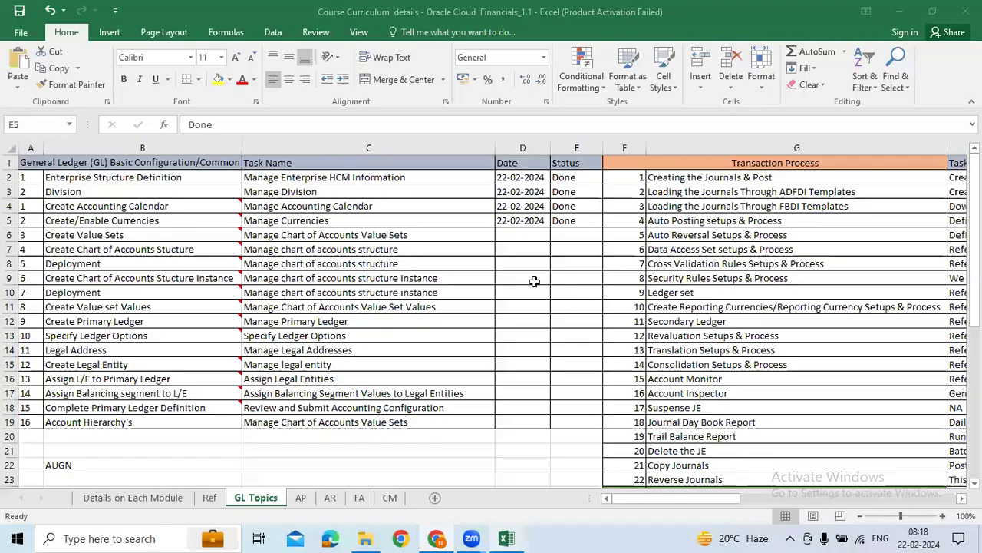
left_click(145, 241)
left_click(469, 244)
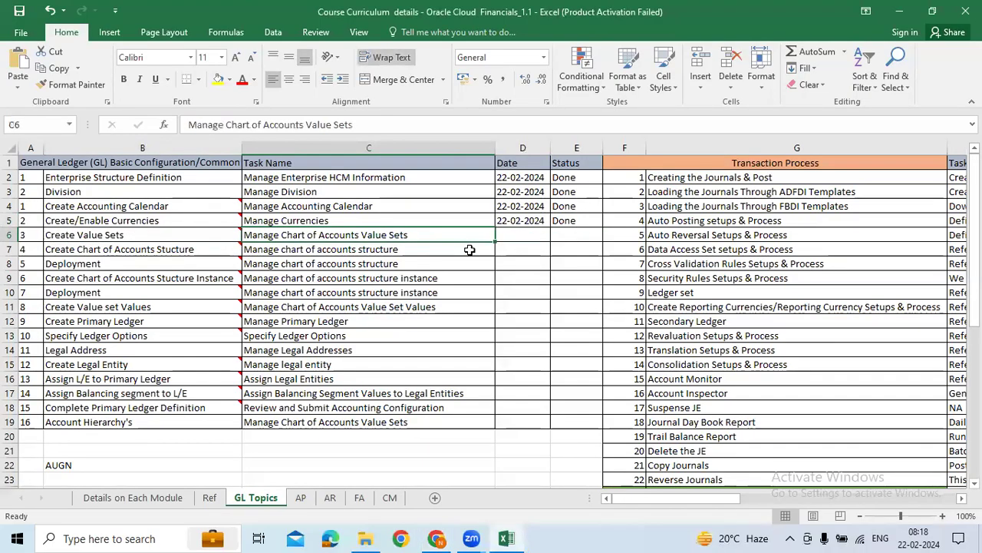
- Save the curriculum workbook and review the Create Value Sets and Create Chart of Accounts Structure entries with their task names
key("ctrl+s")
left_click(146, 248)
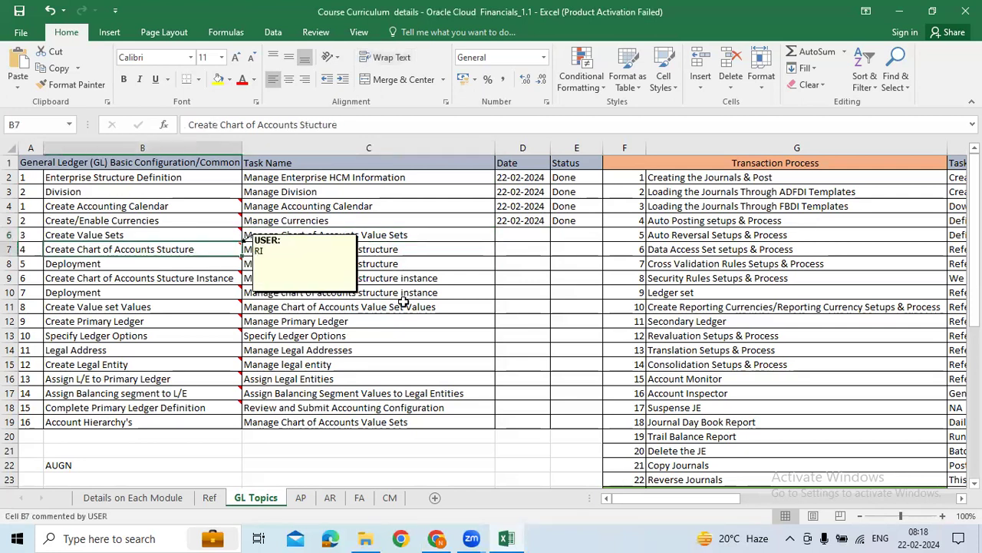
left_click(391, 235)
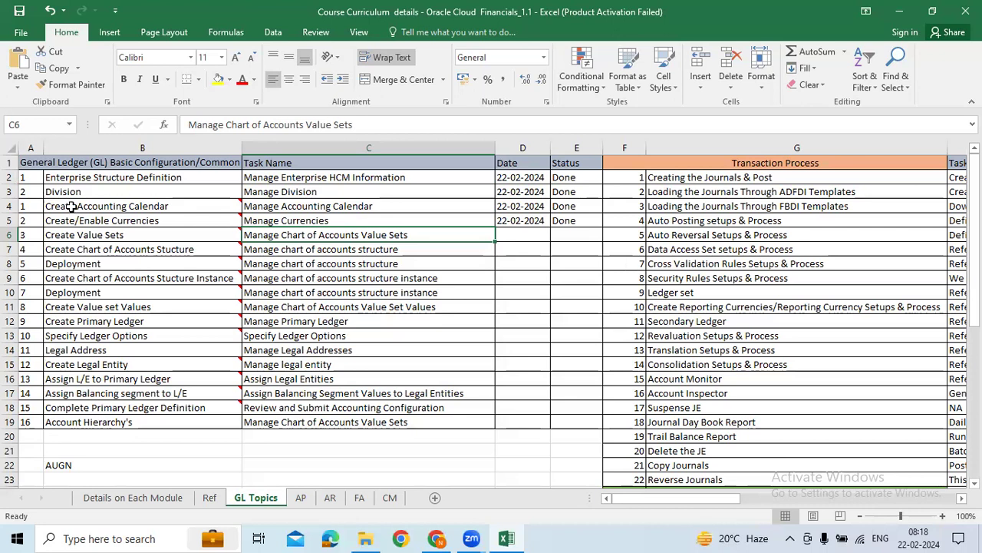
left_click(105, 234)
left_click(198, 246)
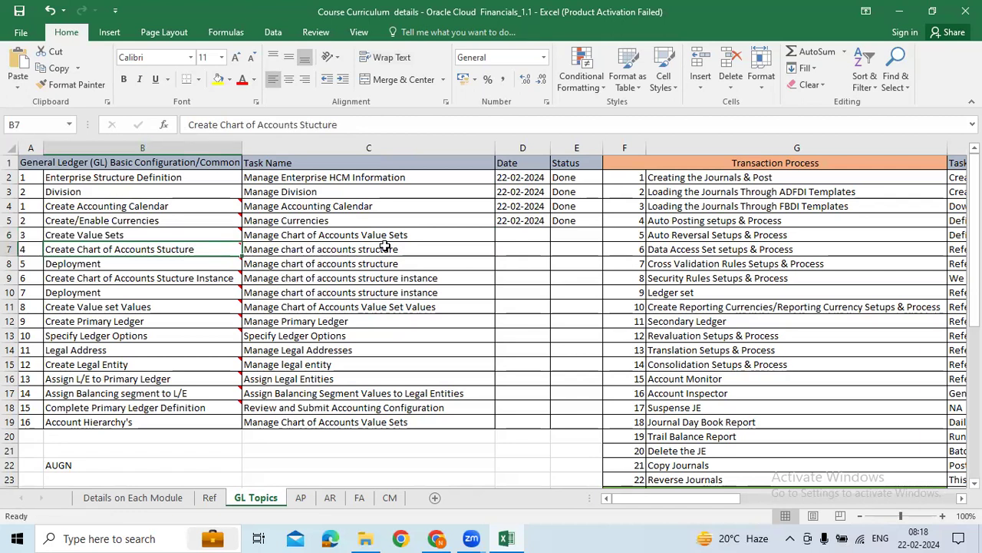
left_click(514, 236)
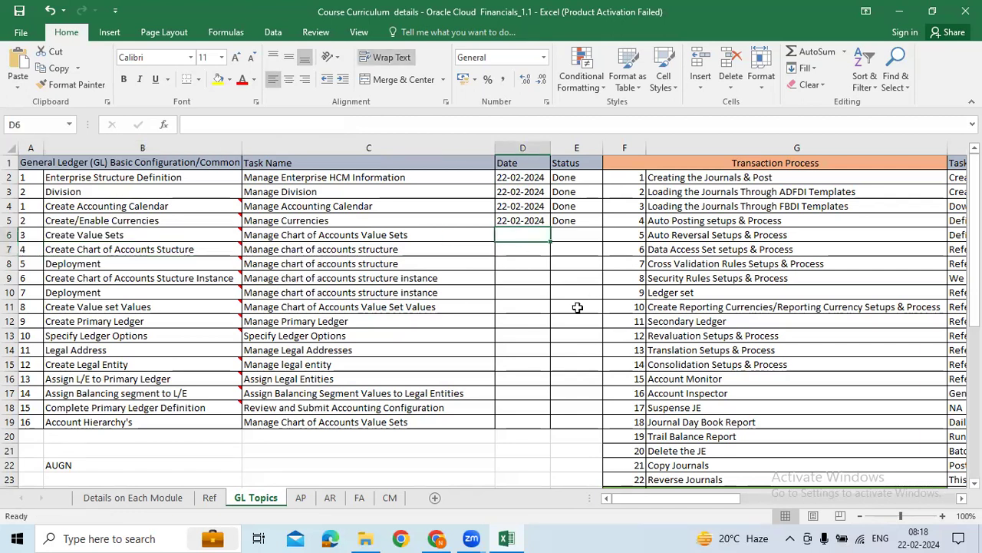
left_click(209, 247)
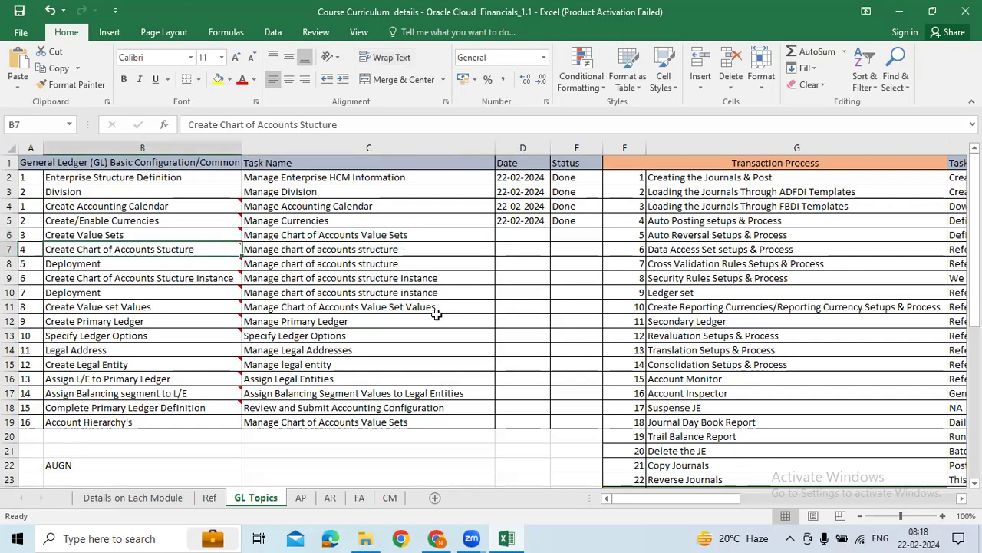
- Replace the AUGN note in cell B22 below the task list with "COA - till 30"
scroll(436, 314, "down", 3)
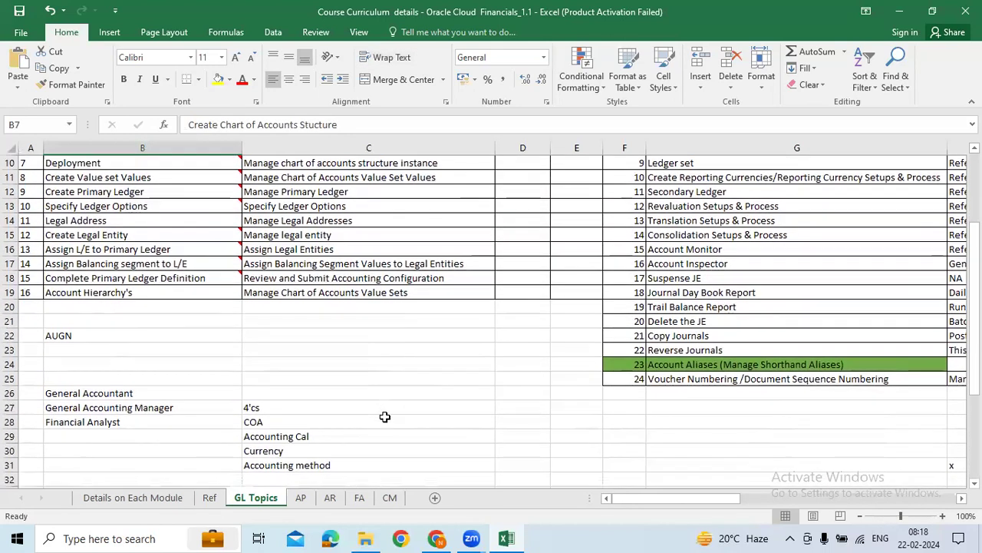
scroll(384, 417, "down", 1)
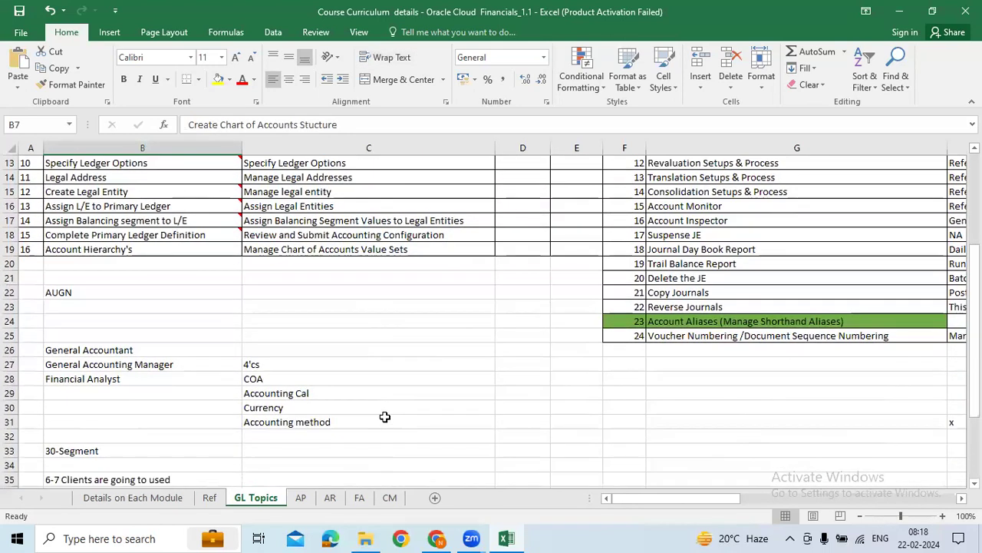
left_click(153, 292)
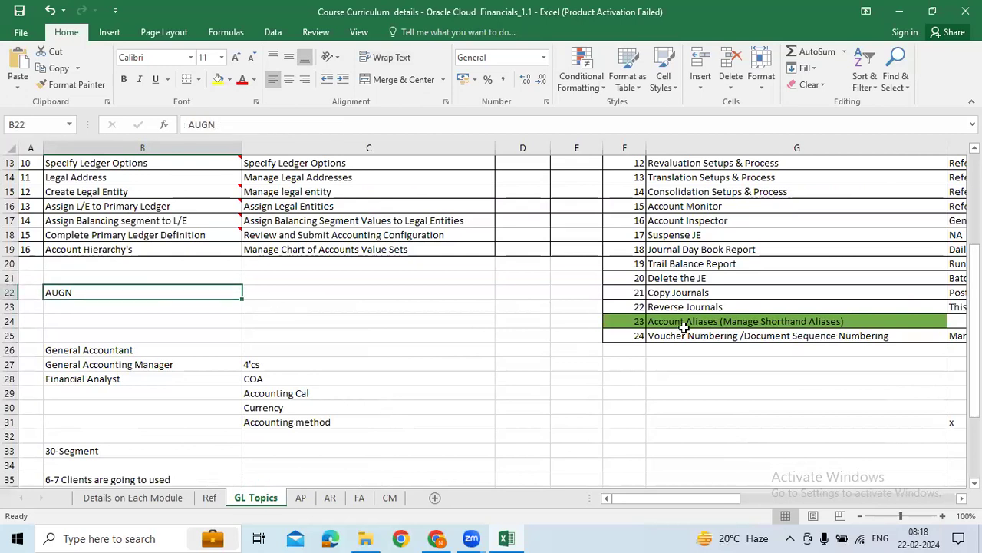
key("Delete")
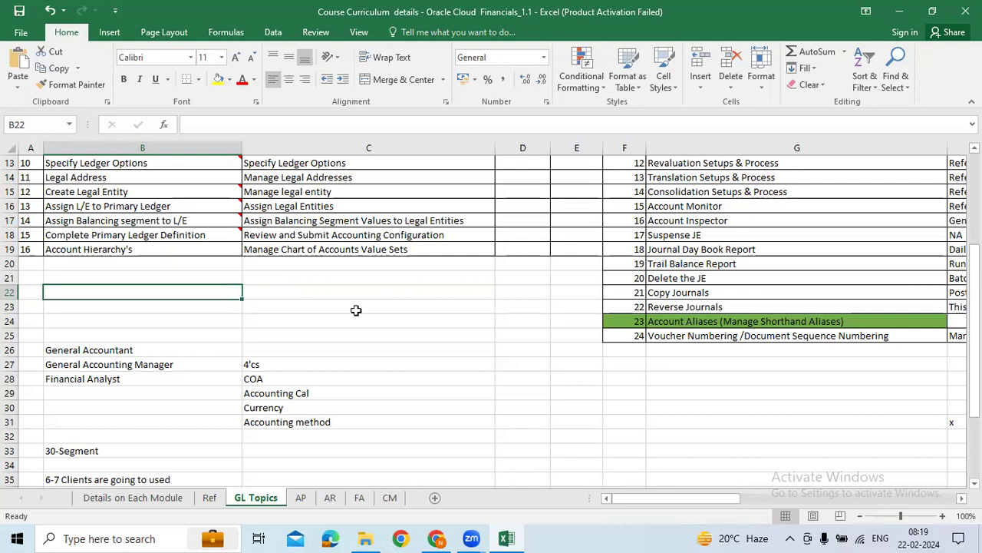
type("CAO")
key("BackSpace")
key("BackSpace")
type("OA - ")
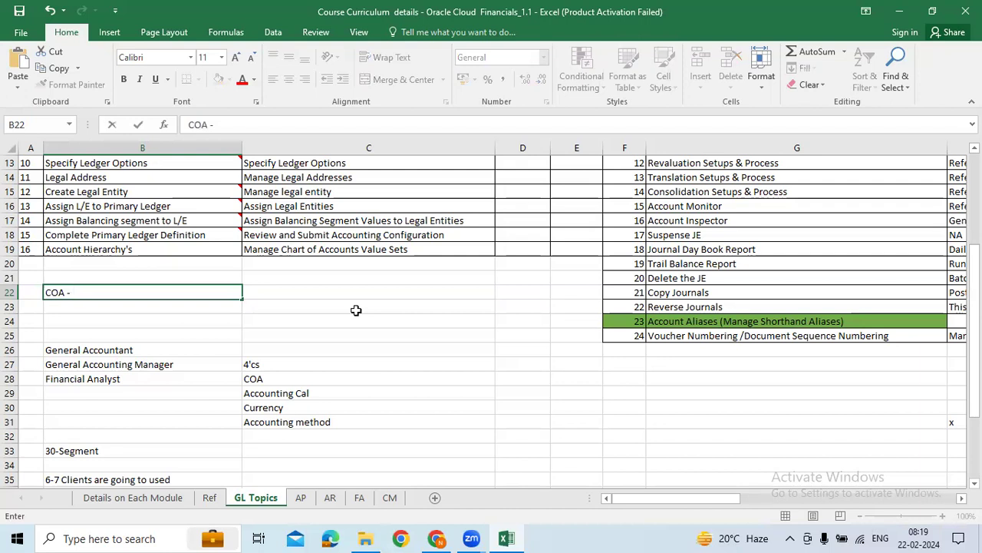
type("till 30")
key("Return")
- Enter "Recommendation is Max you use by 9 Segments" in cell B23
type("Recoo")
key("BackSpace")
type("mmendation ")
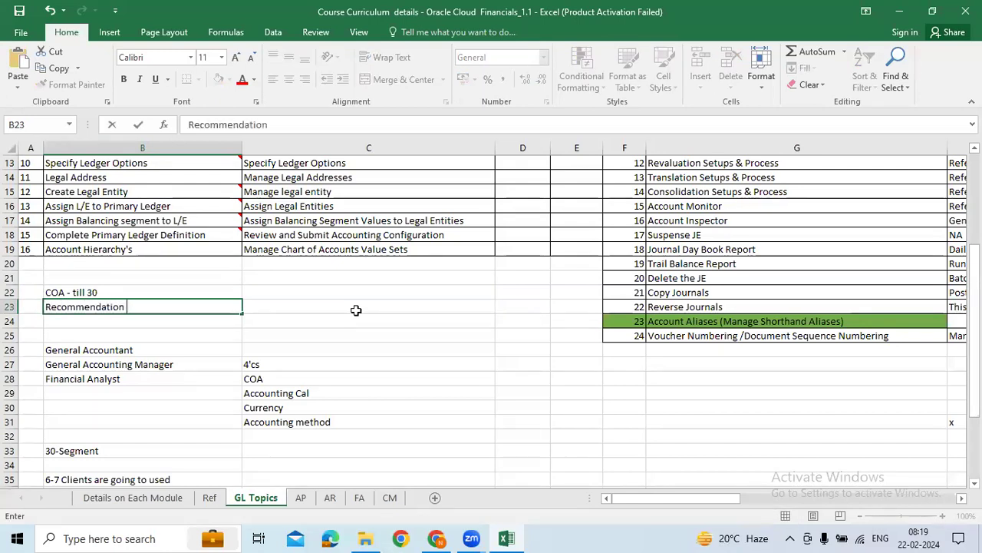
type("is Max you")
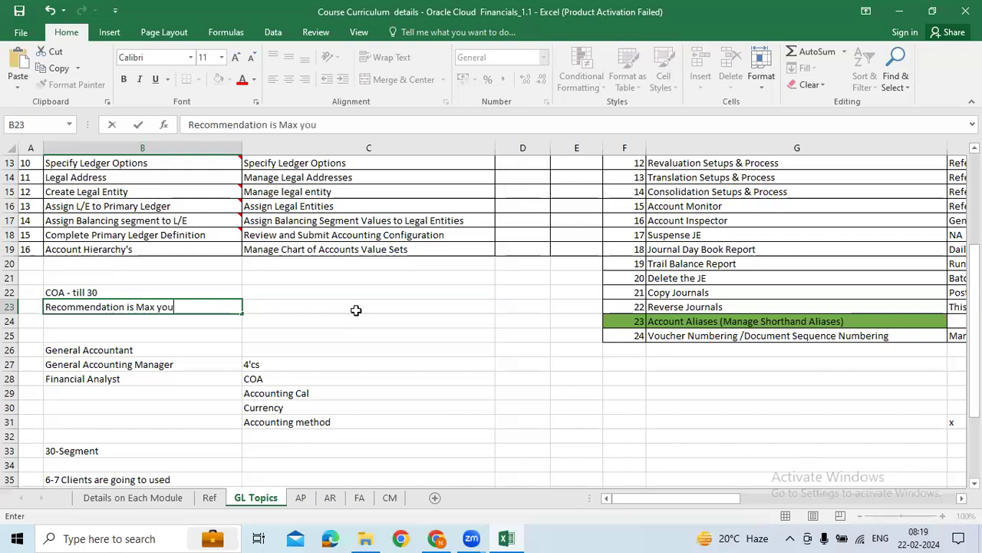
type(" use by")
key("BackSpace")
type("by 9 Sg")
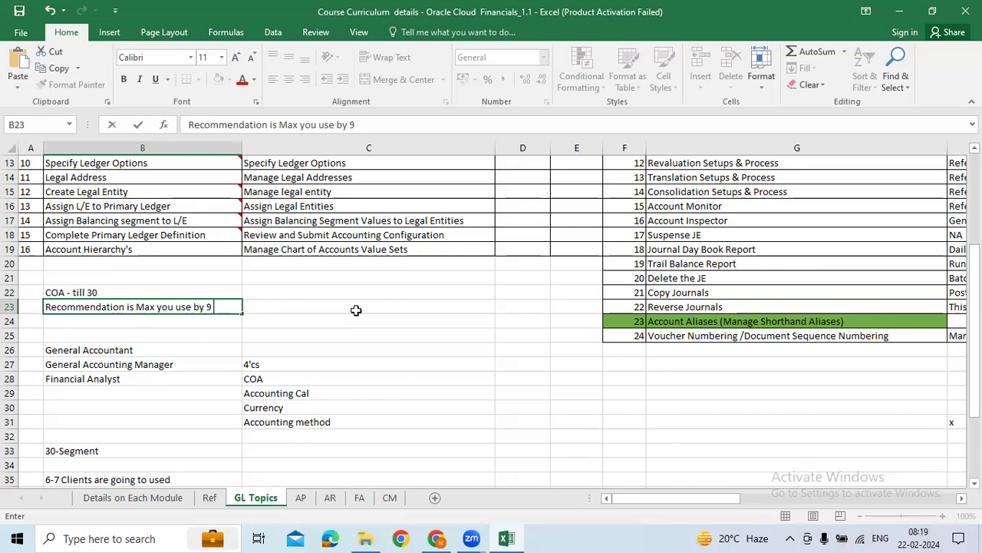
key("BackSpace")
type("egments")
key("Return")
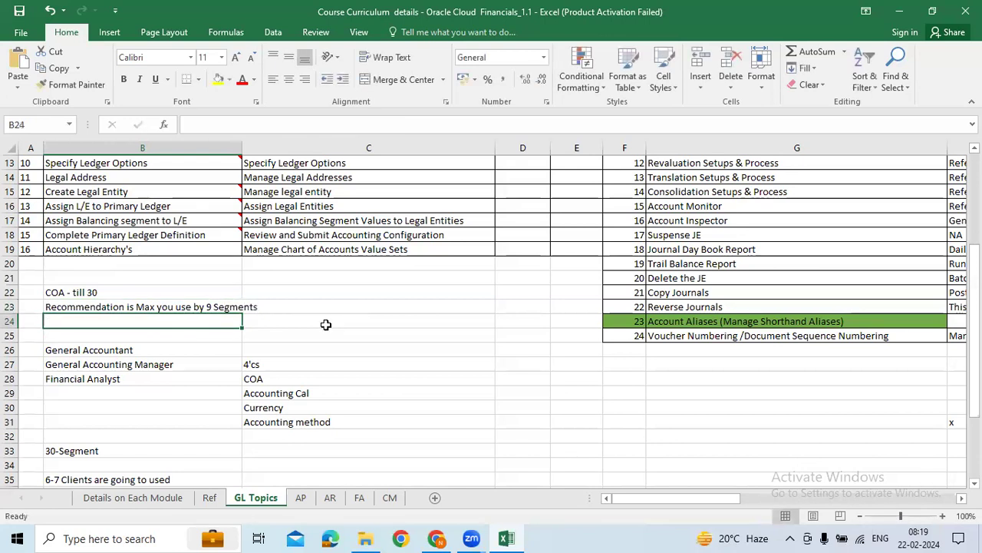
- Move the notes block from General Accountant through Accounting method three rows down, starting at cell B29
left_click_drag(227, 340, 292, 415)
key("ctrl+x")
left_click(132, 364)
left_click(131, 377)
key("ctrl+v")
- List the segments Company in cell B25 and Account in cell B26
left_click(116, 335)
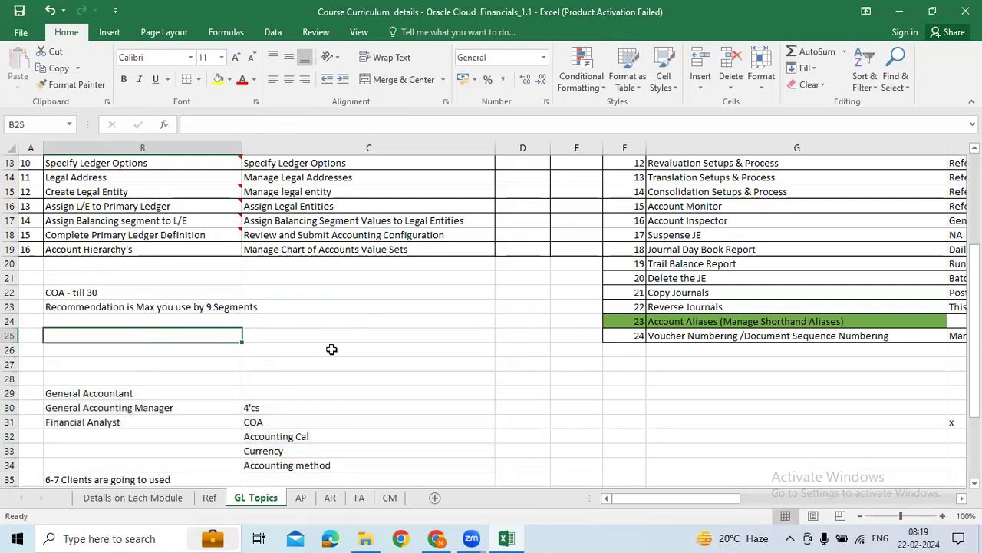
type("Comapny")
key("BackSpace")
key("BackSpace")
key("BackSpace")
key("BackSpace")
type("pany")
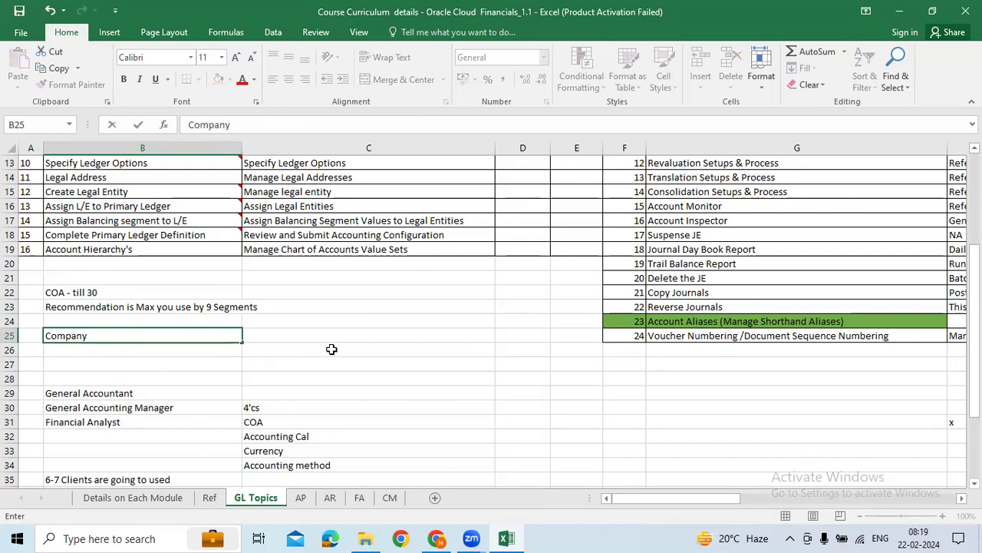
key("Return")
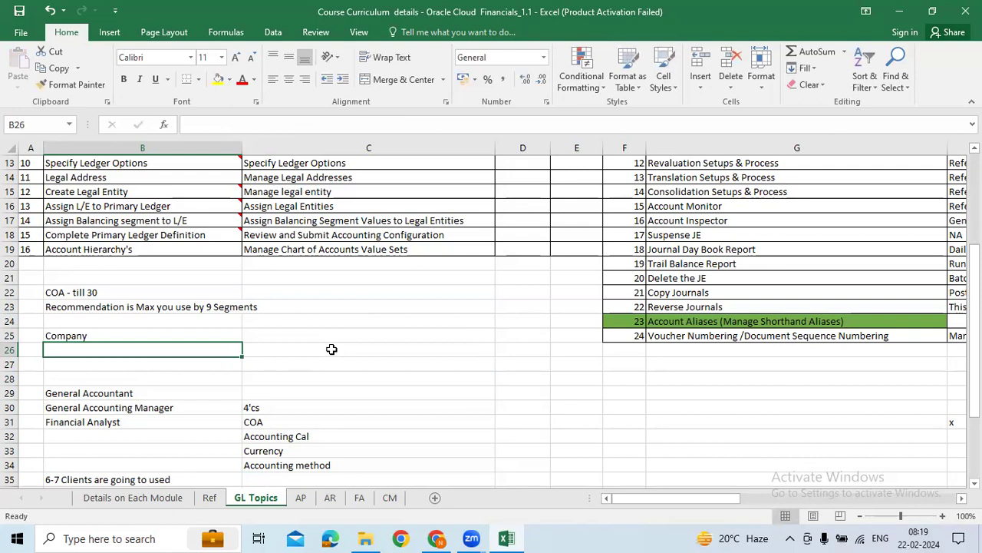
type("Account")
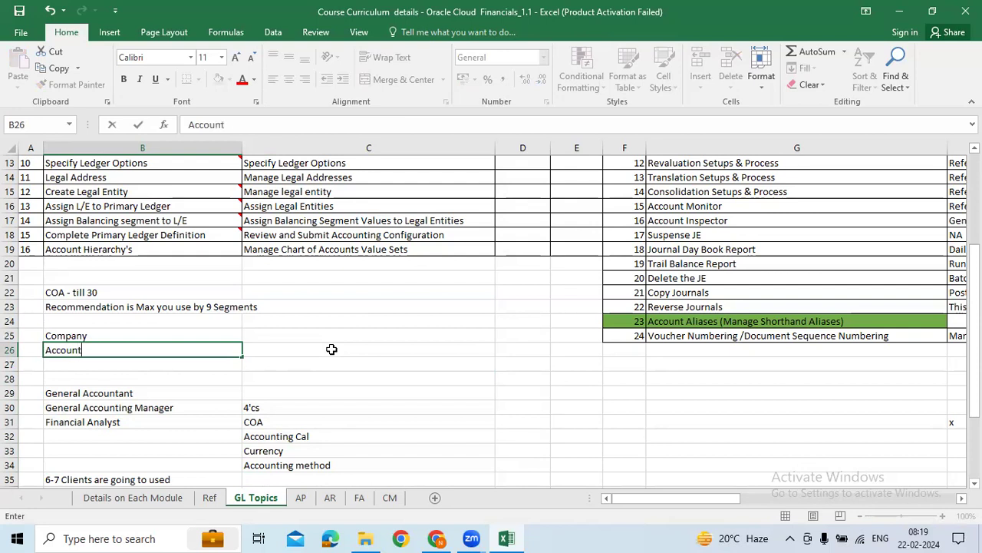
key("Return")
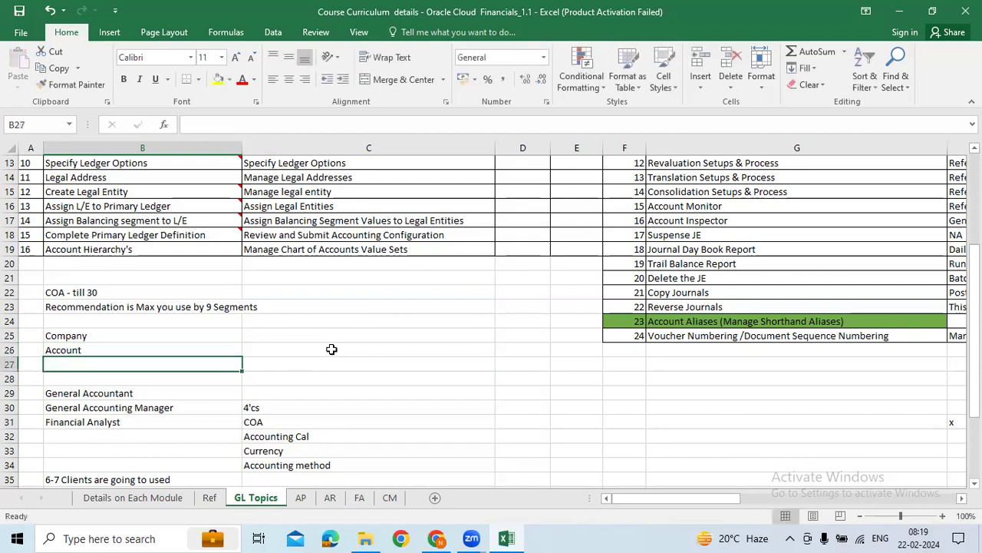
- Review the Company and Account segments against the COA segment limit and recommendation notes
mouse_move(121, 336)
left_mouse_down()
mouse_move(117, 350)
mouse_move(164, 343)
mouse_move(153, 350)
left_mouse_up()
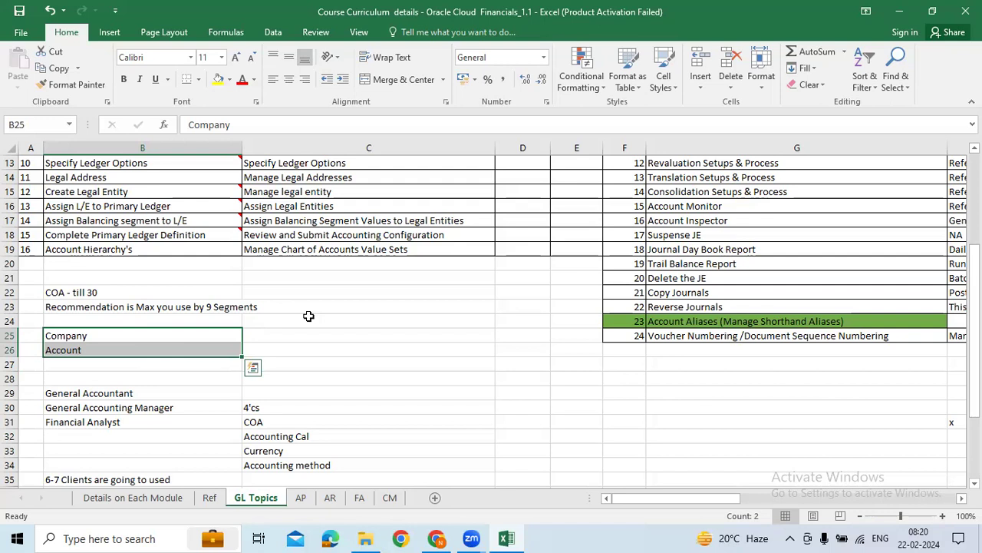
left_click(136, 295)
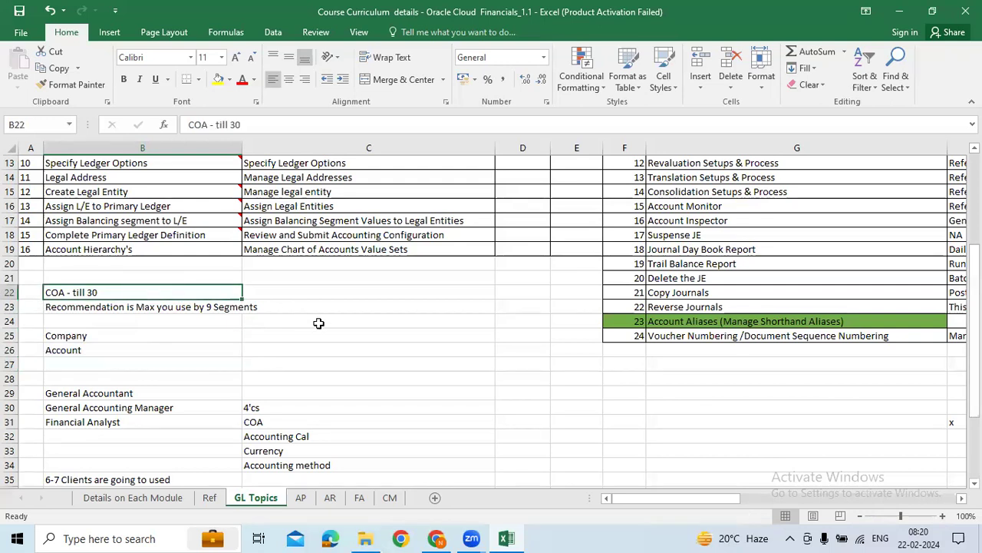
left_click(212, 307)
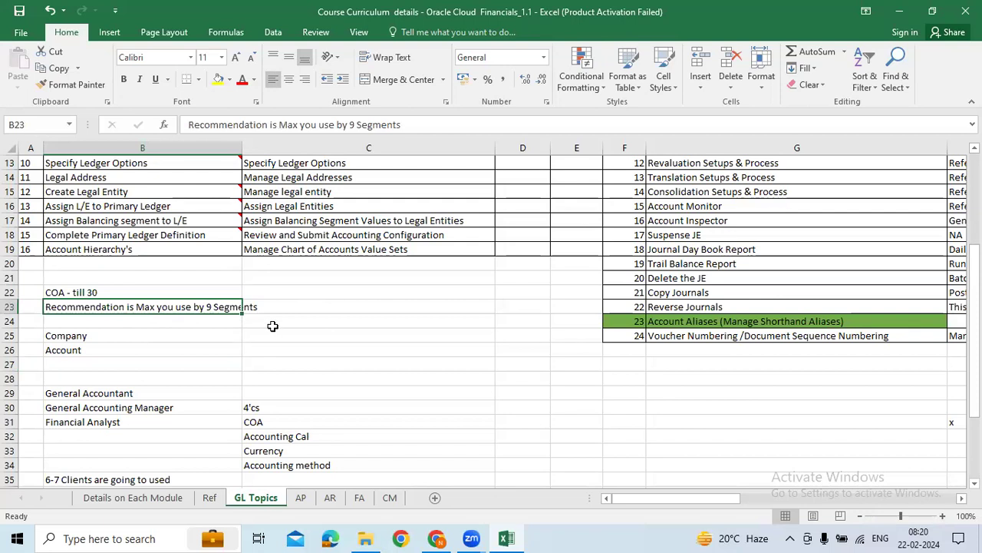
left_click(89, 363)
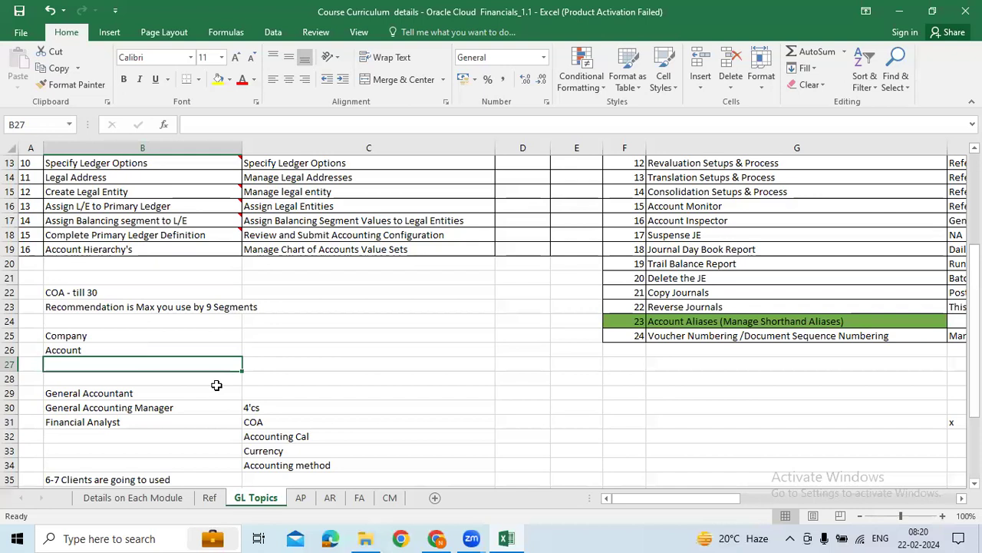
left_click_drag(121, 336, 214, 367)
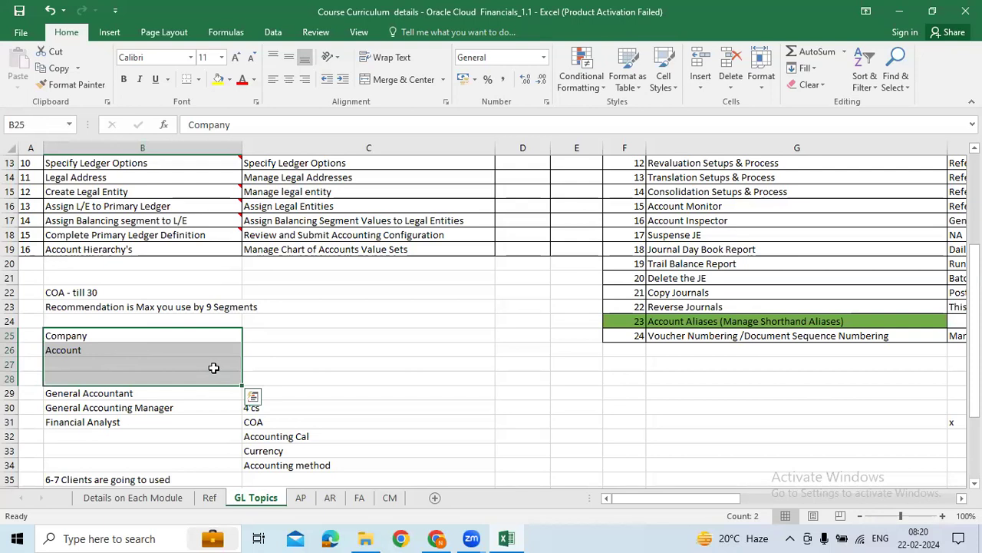
left_click_drag(198, 332, 198, 374)
left_click(172, 364)
- Move the General Accountant notes block further down to start at cell B32, leaving room for more segments
left_click_drag(142, 396, 341, 465)
key("ctrl+x")
left_click(108, 437)
key("ctrl+v")
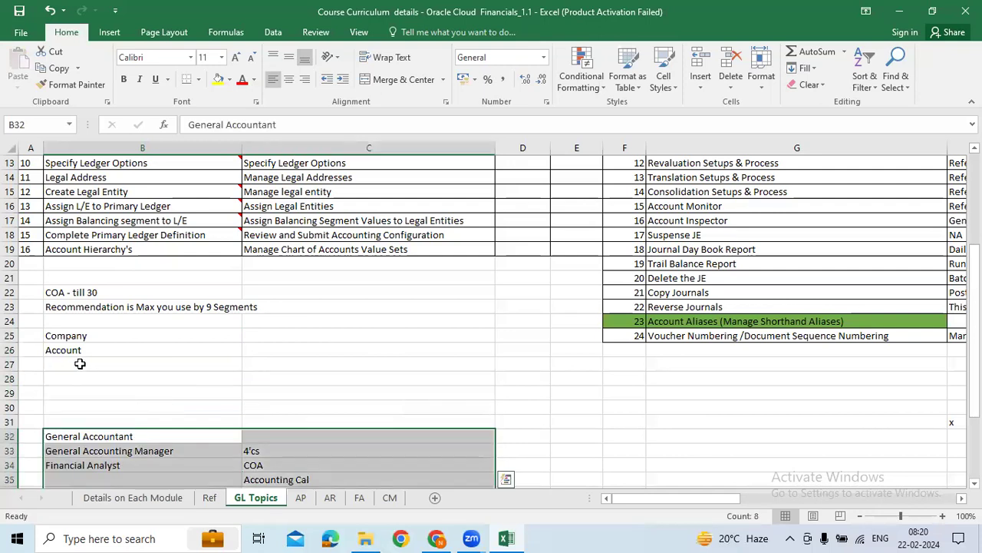
- Add Department as the next segment in cell B27
left_click(234, 361)
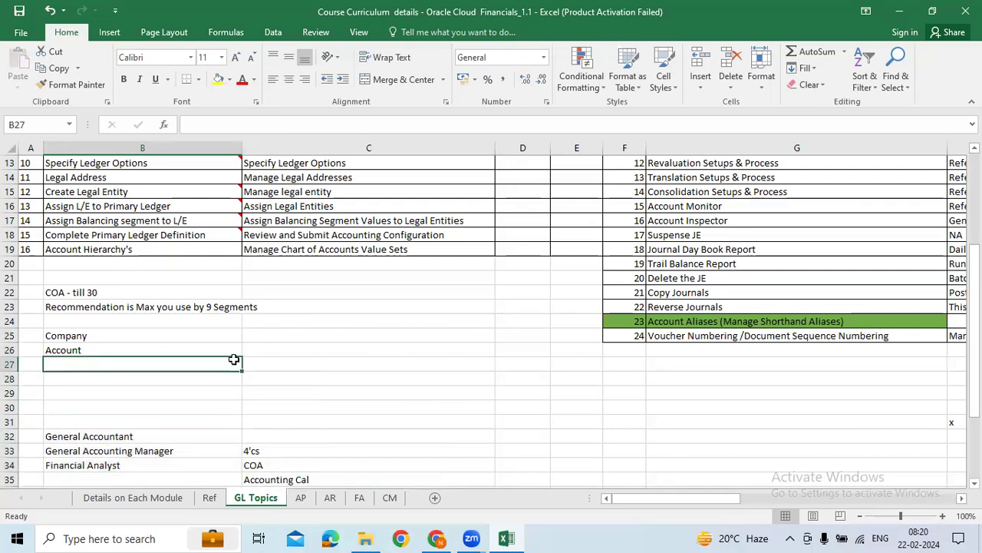
left_click(393, 44)
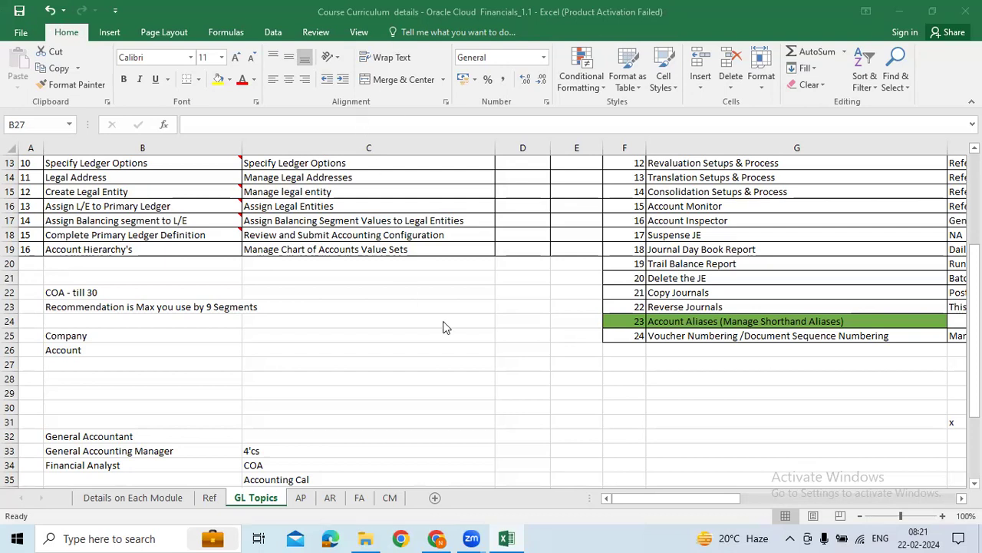
left_click(175, 341)
left_click_drag(175, 342, 187, 350)
left_click(143, 364)
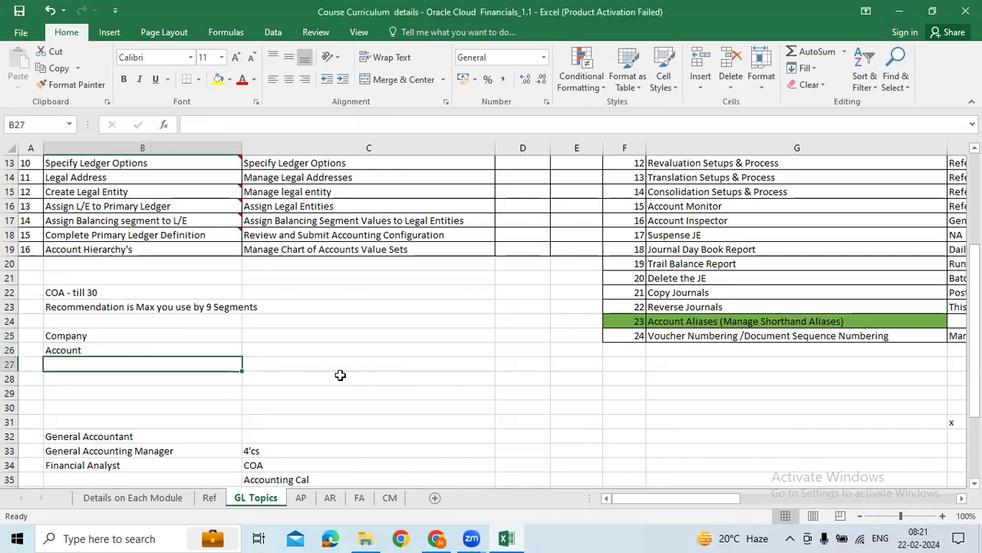
type("Department")
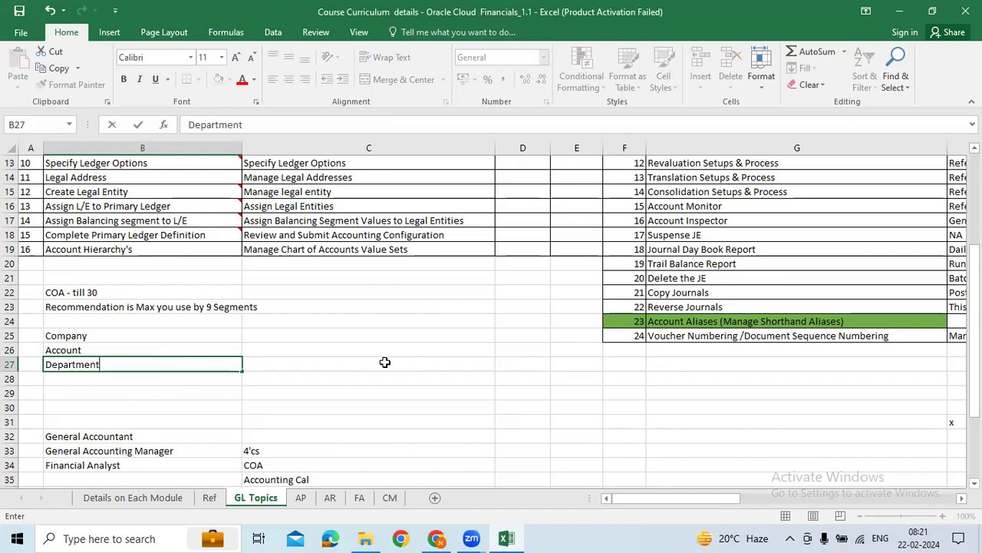
key("Return")
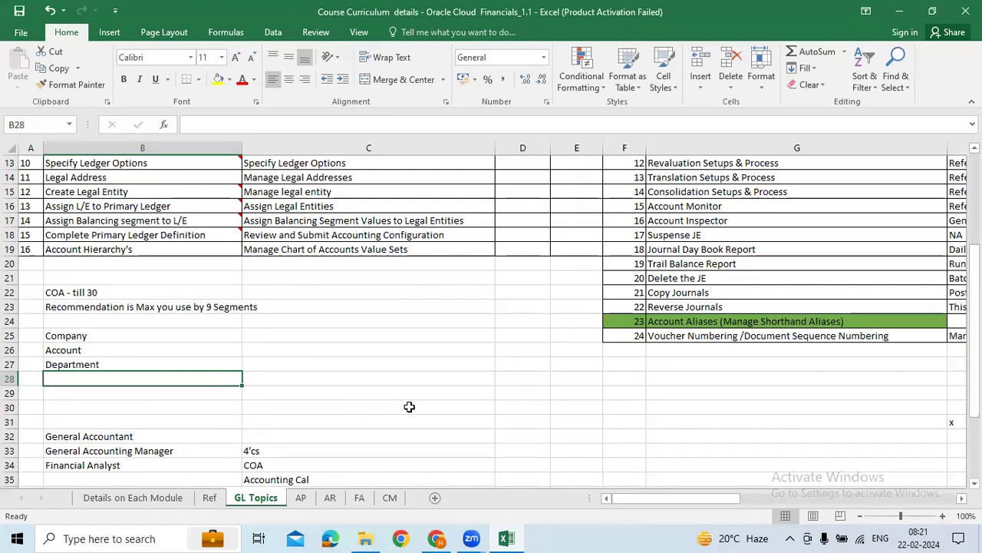
- Add Future as the next segment in cell B28
type("Pro")
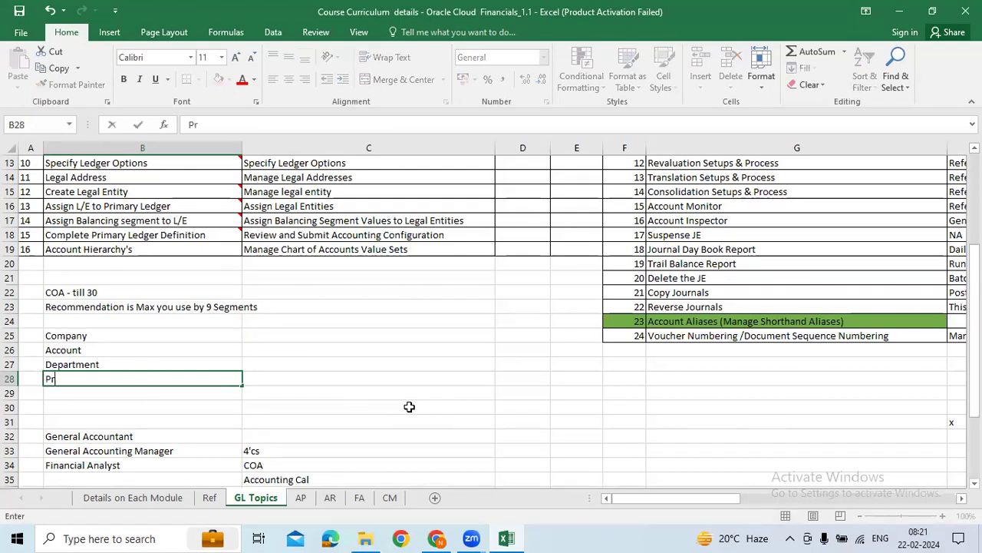
key("BackSpace")
key("BackSpace")
key("BackSpace")
type("Future")
key("Return")
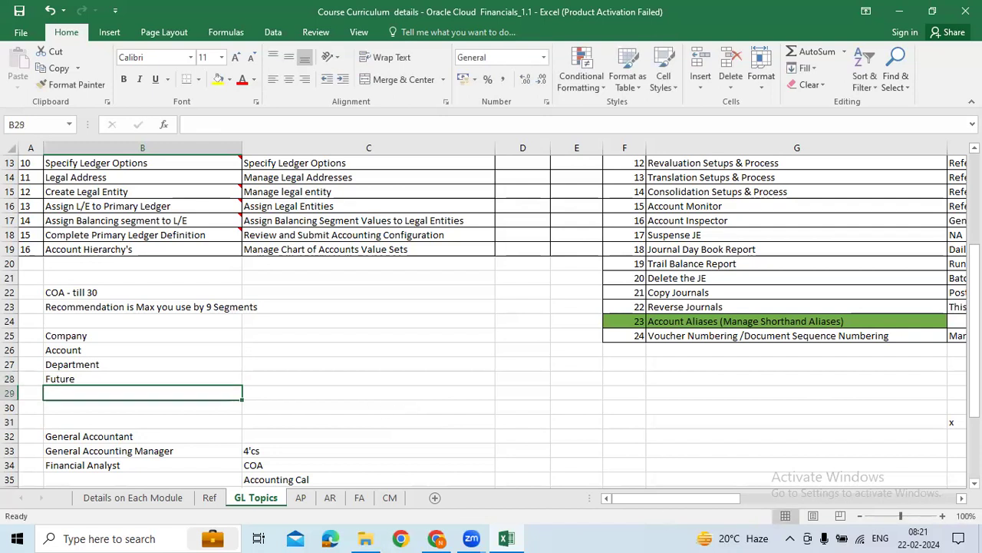
left_click(98, 377)
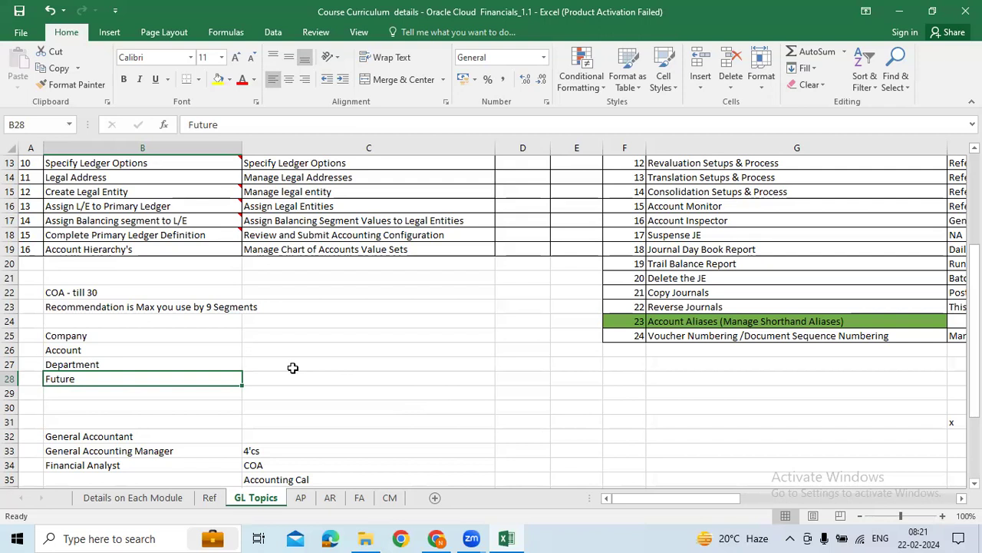
left_click(391, 401)
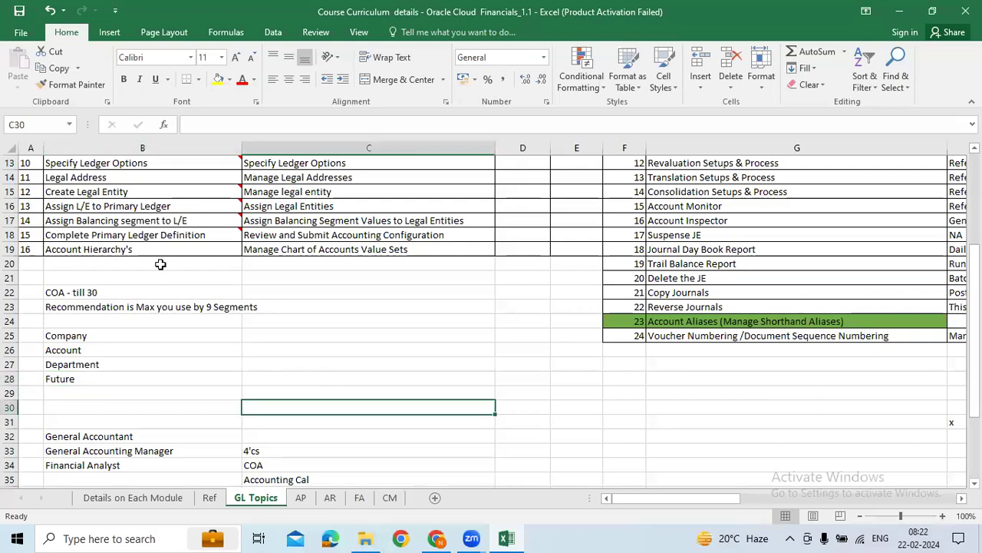
left_click(109, 379)
left_click_drag(104, 340, 107, 365)
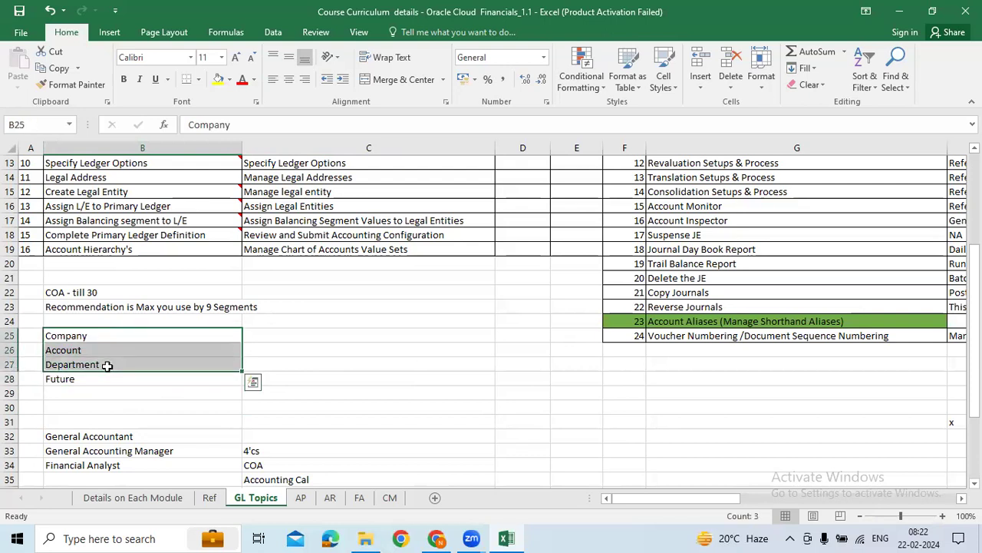
- Review the Company, Account, Department and Future segments listed in cells B25 to B28 and the empty row below them
left_click(92, 380)
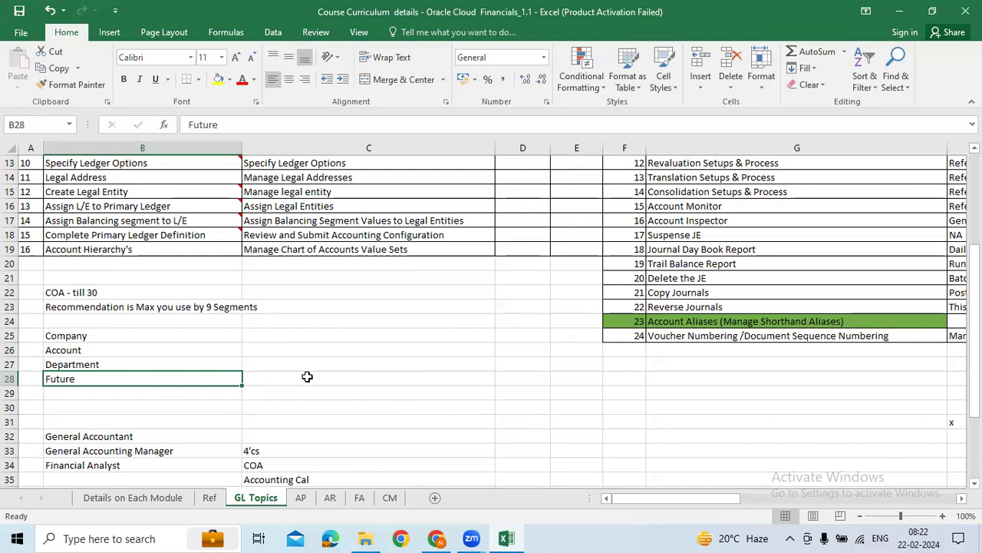
left_click(145, 340)
left_click_drag(143, 353, 142, 363)
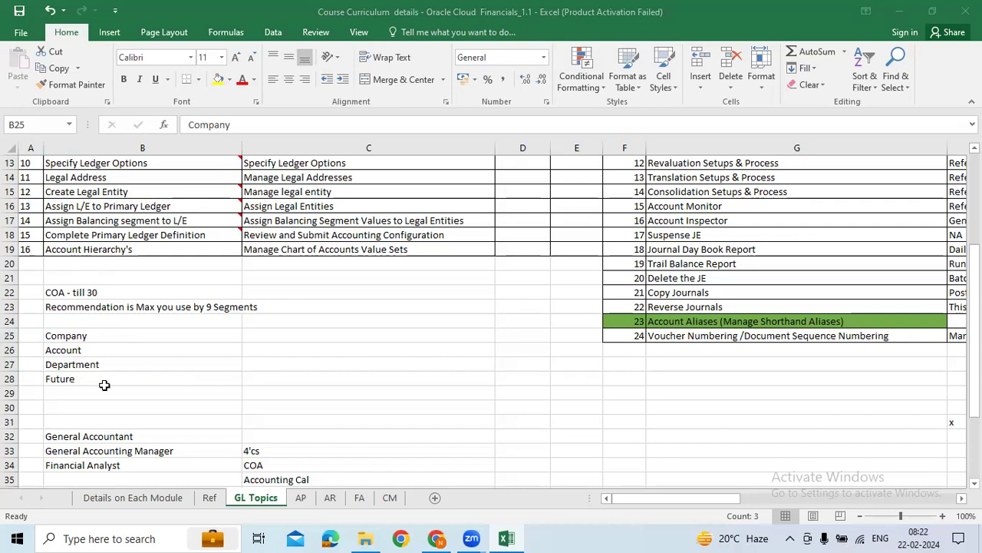
left_click(180, 377)
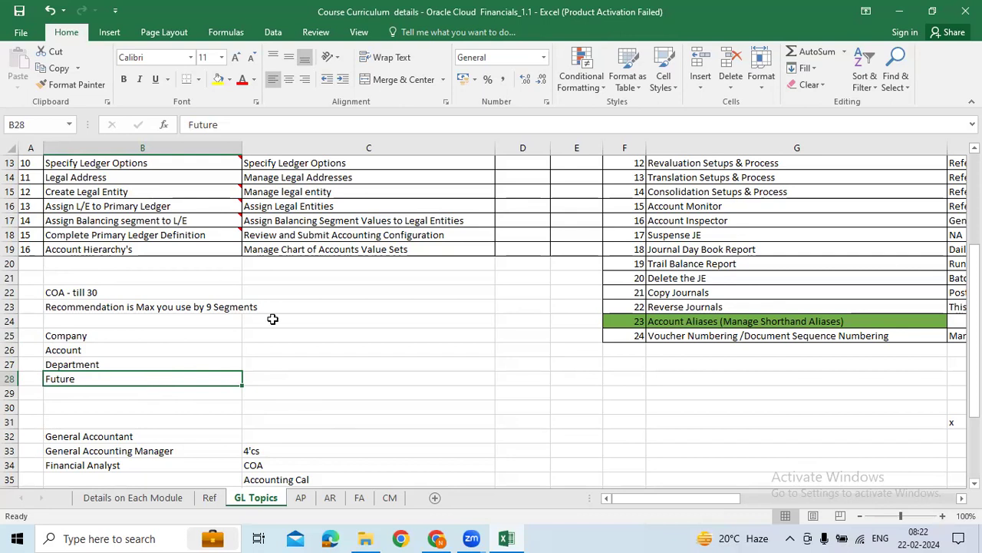
left_click_drag(92, 379, 90, 392)
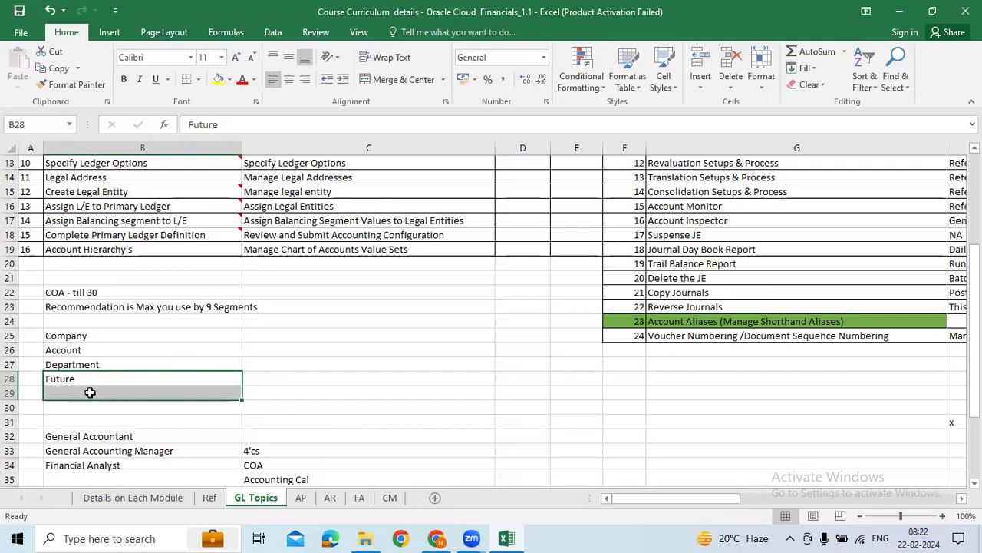
left_click(90, 392)
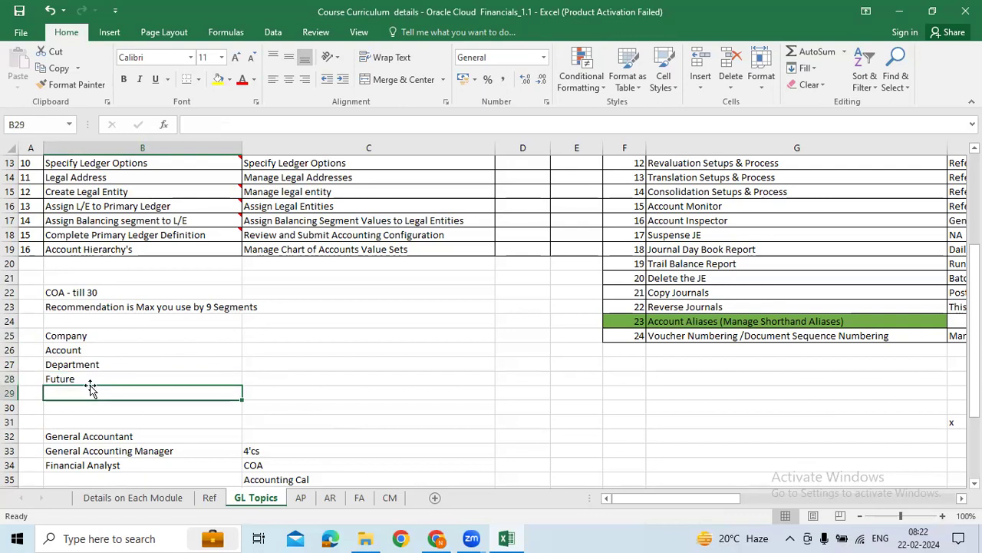
key("Up")
key("Down")
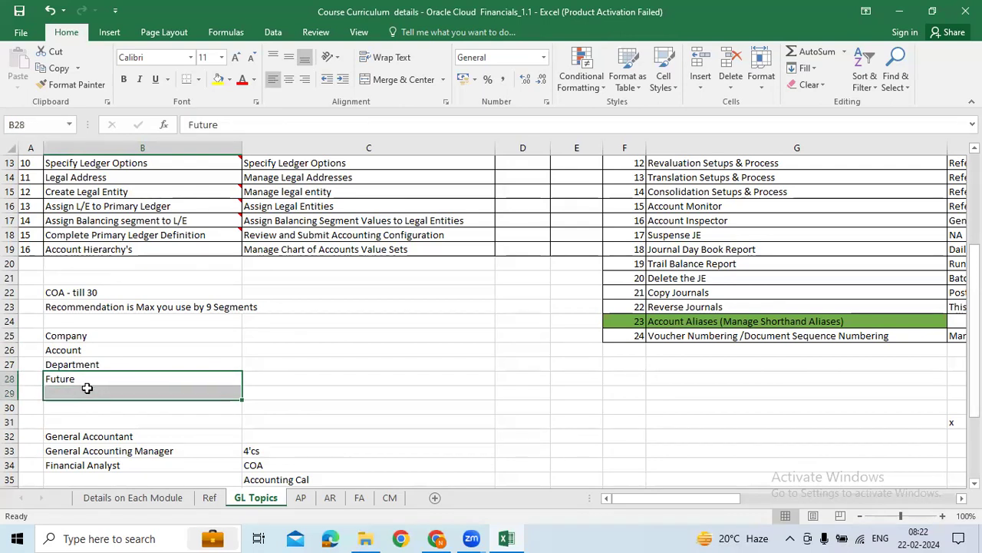
key("Down")
key("Down")
- Rename the Future segment in cell B28 to Future1
double_click(83, 380)
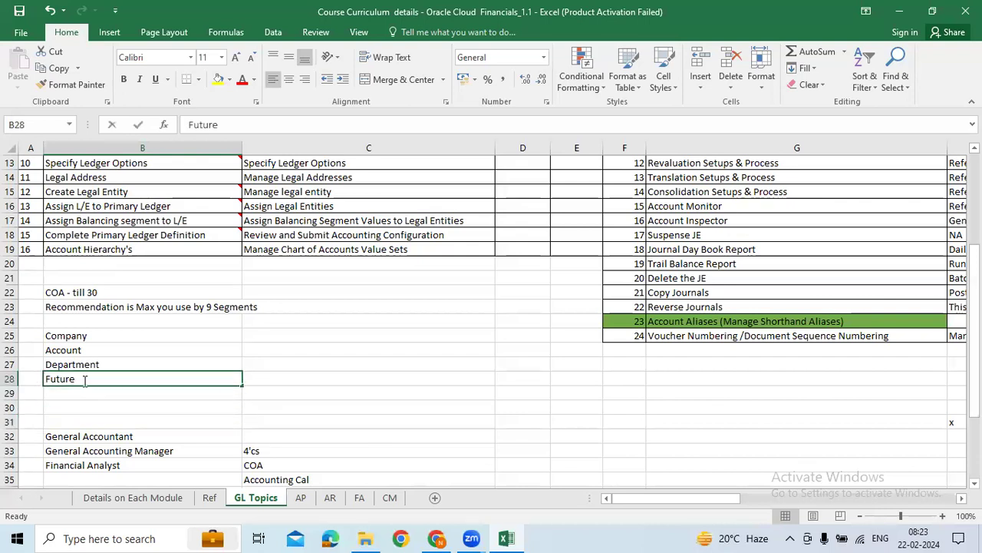
type("1")
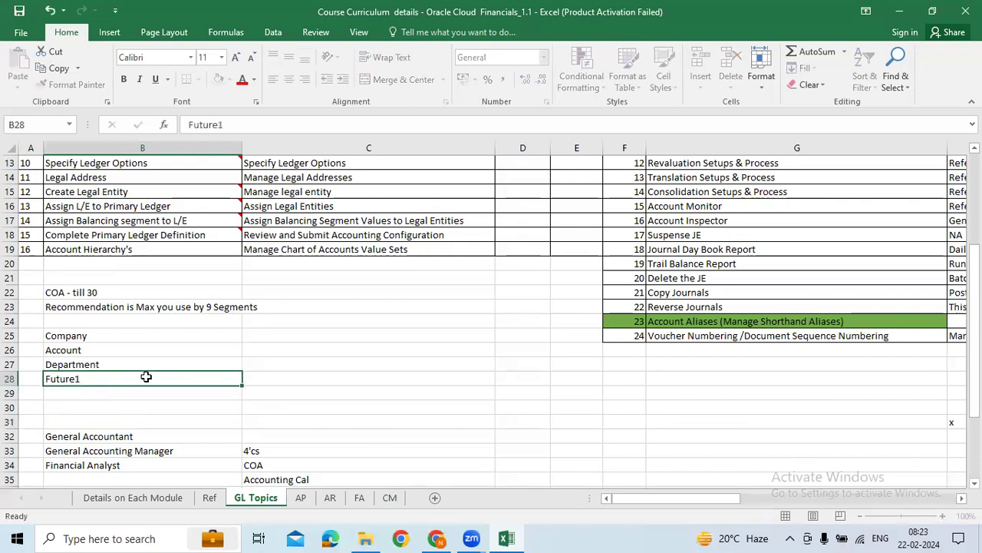
key("Return")
- Add Future2 as a further segment in cell B29 and clear it again
key("ctrl+d")
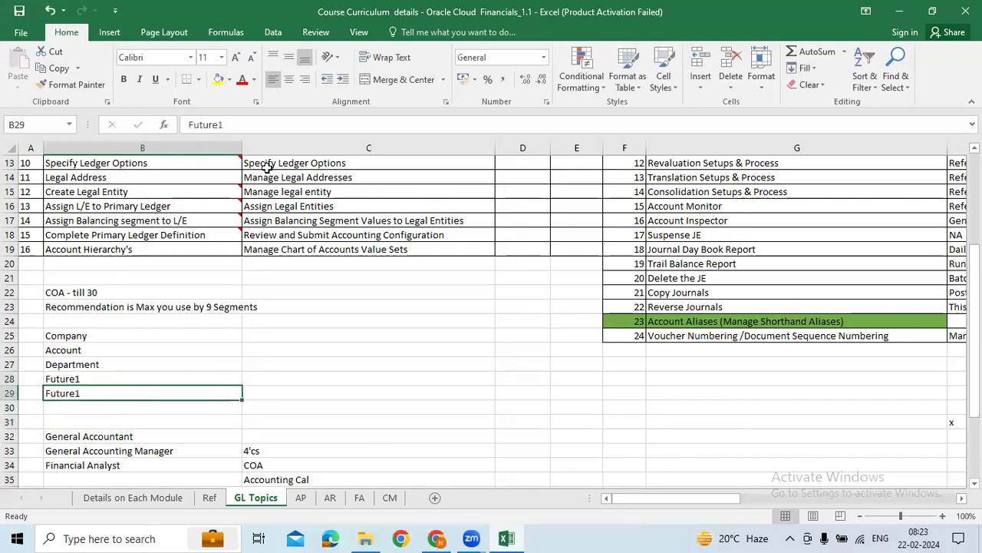
left_click(275, 126)
key("BackSpace")
type("2")
key("Return")
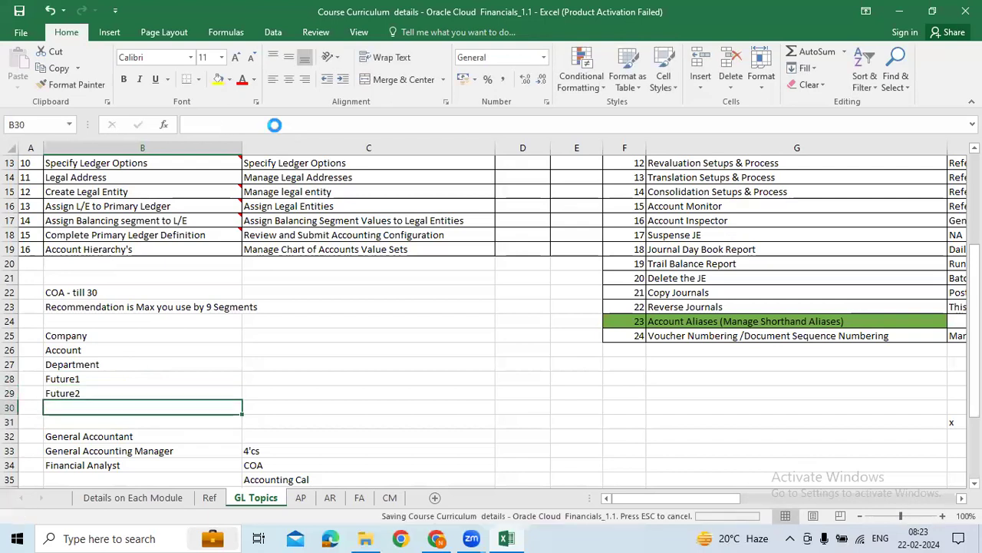
left_click(96, 392)
key("Delete")
- Review the planned segments Company, Account, Department and Future1 in cells B25 to B28 one by one
left_click(109, 378)
mouse_move(109, 383)
left_mouse_down()
mouse_move(109, 393)
mouse_move(86, 389)
left_mouse_up()
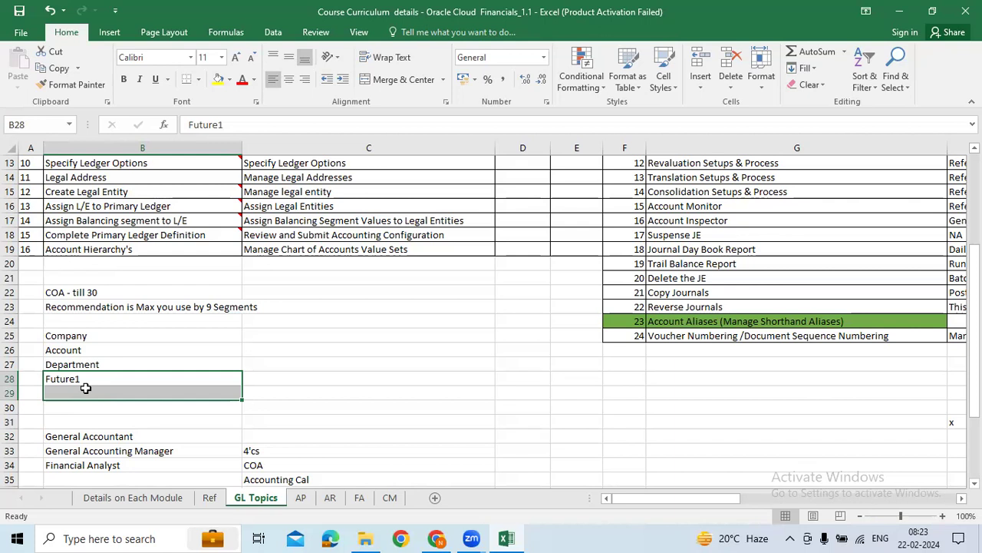
left_click(256, 390)
left_click_drag(100, 335, 109, 392)
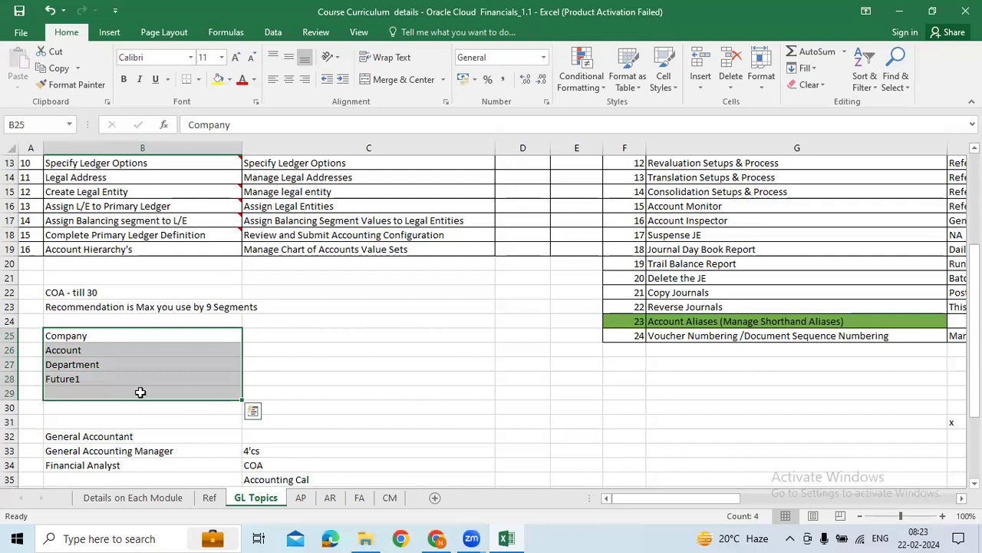
left_click(300, 384)
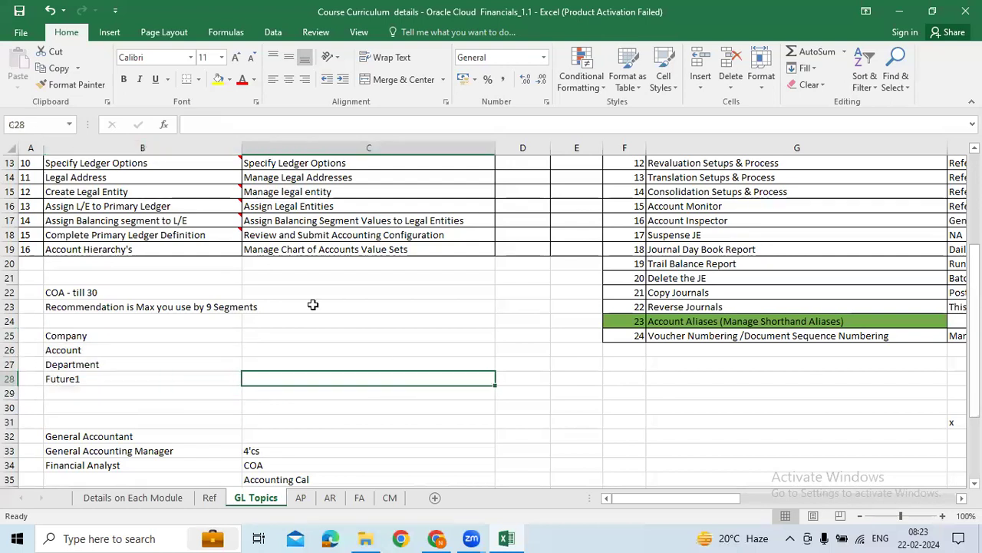
left_click_drag(116, 335, 107, 380)
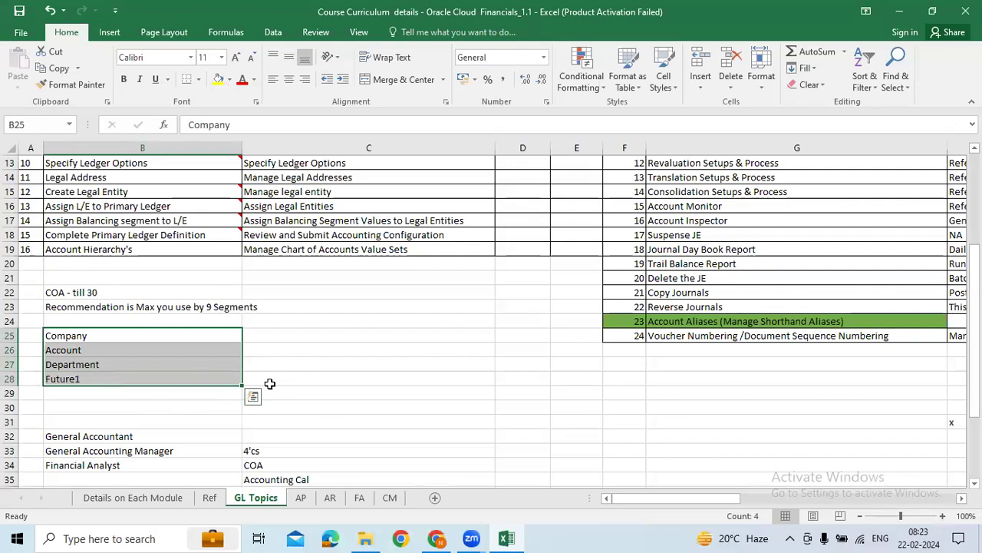
left_click(172, 335)
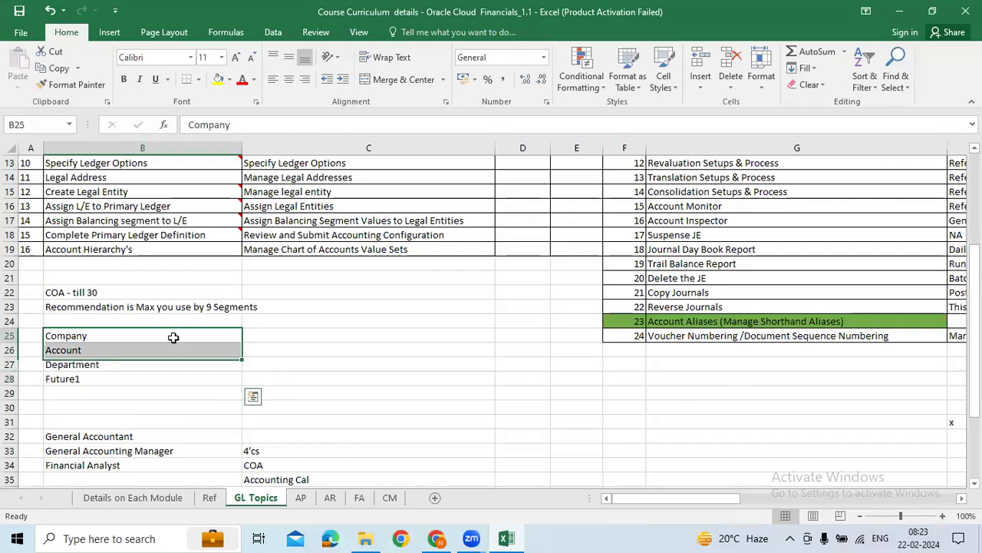
left_click(88, 350)
left_click(125, 366)
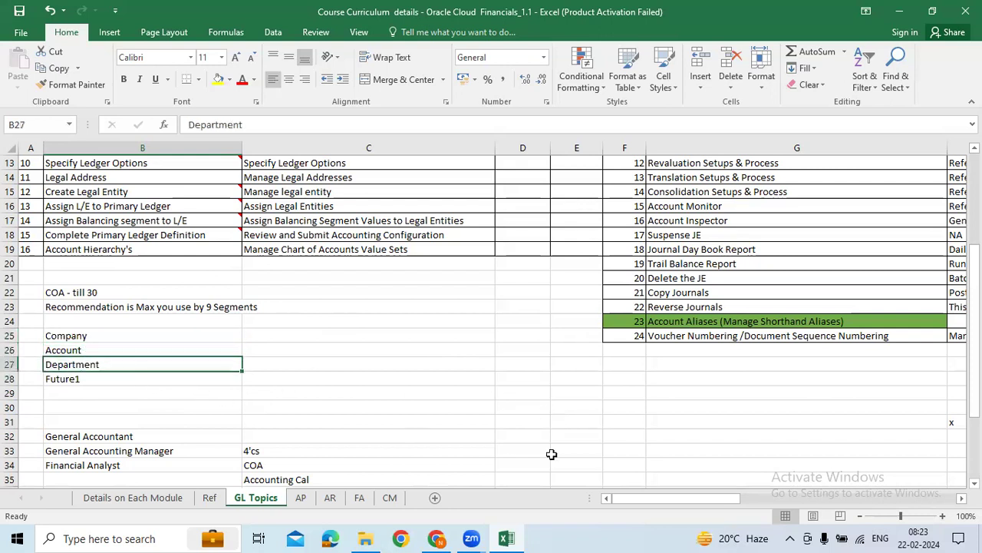
left_click(119, 379)
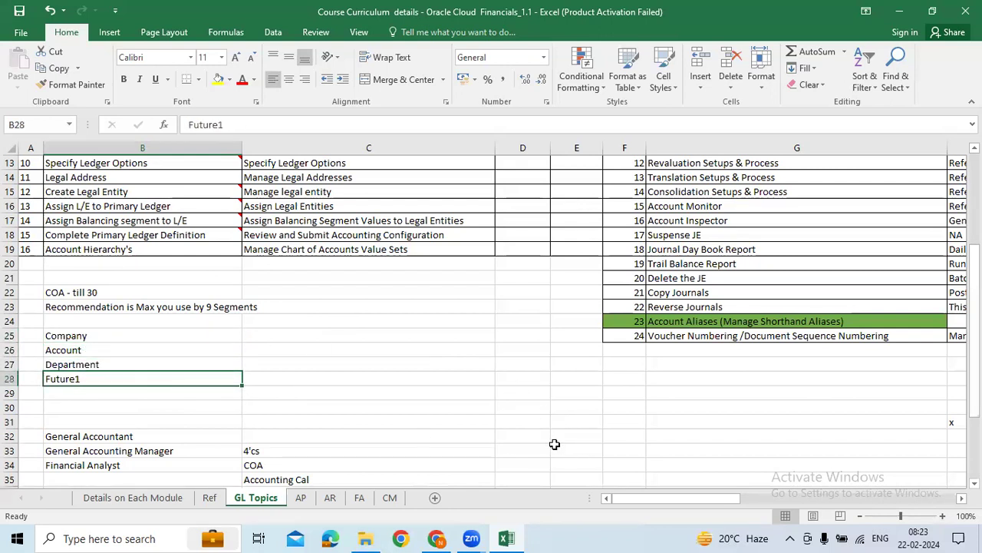
- Review the General Ledger basic configuration list, focusing on the tasks from Create Value Sets to Account Hierarchy's
scroll(357, 283, "up", 4)
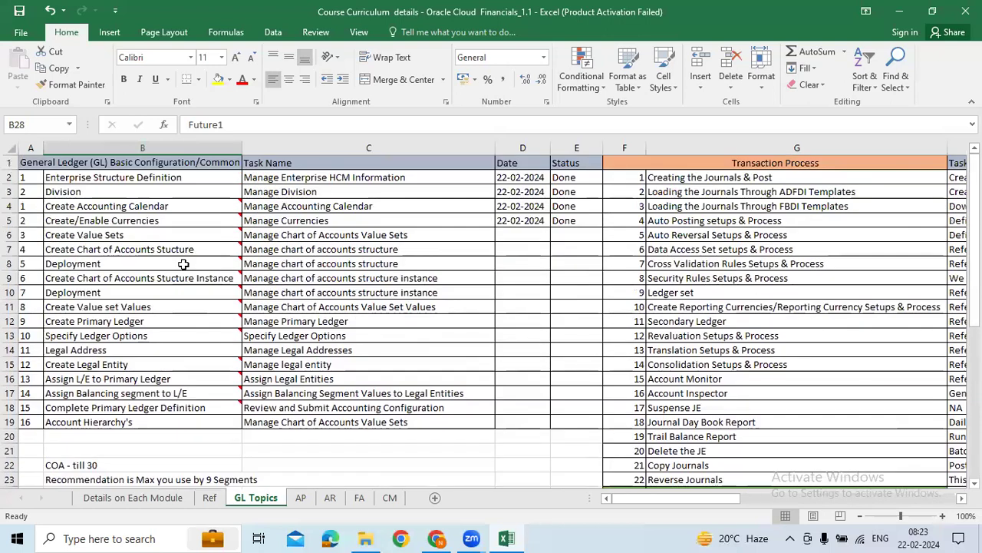
left_click(105, 235)
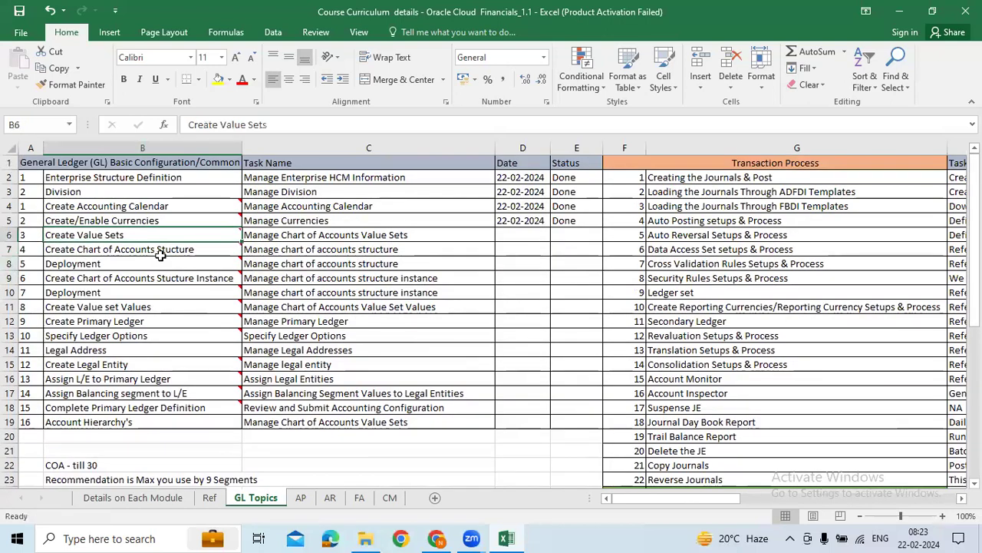
mouse_move(228, 244)
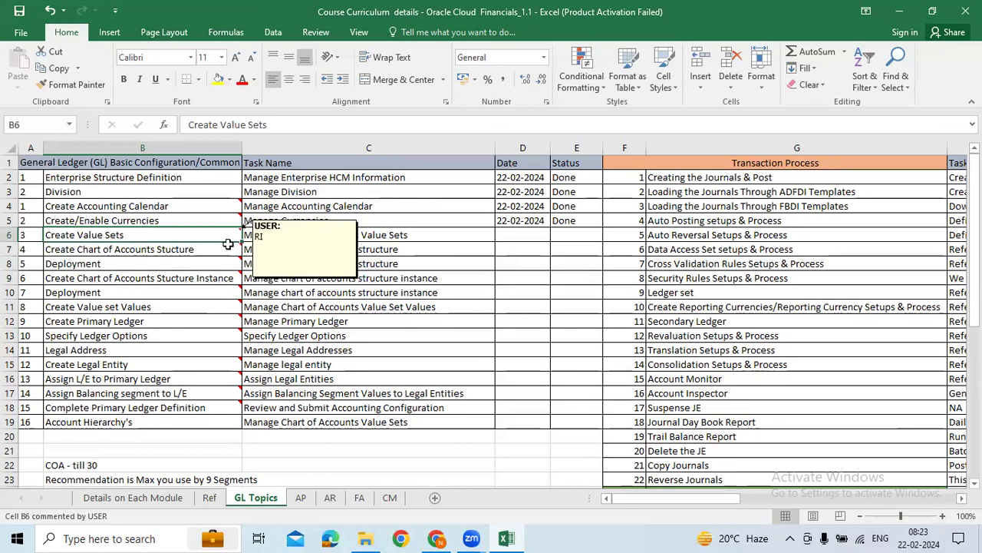
left_click(361, 248)
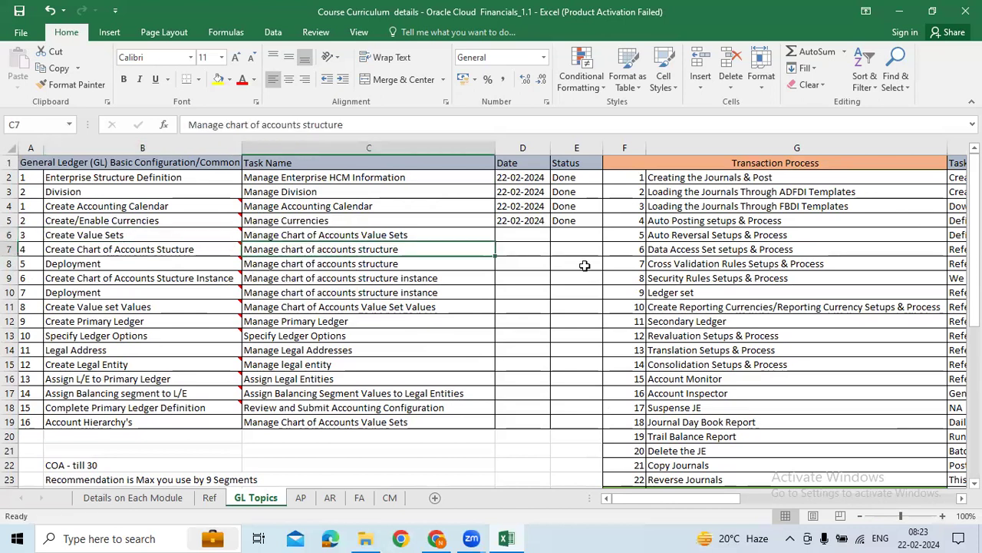
left_click(147, 262)
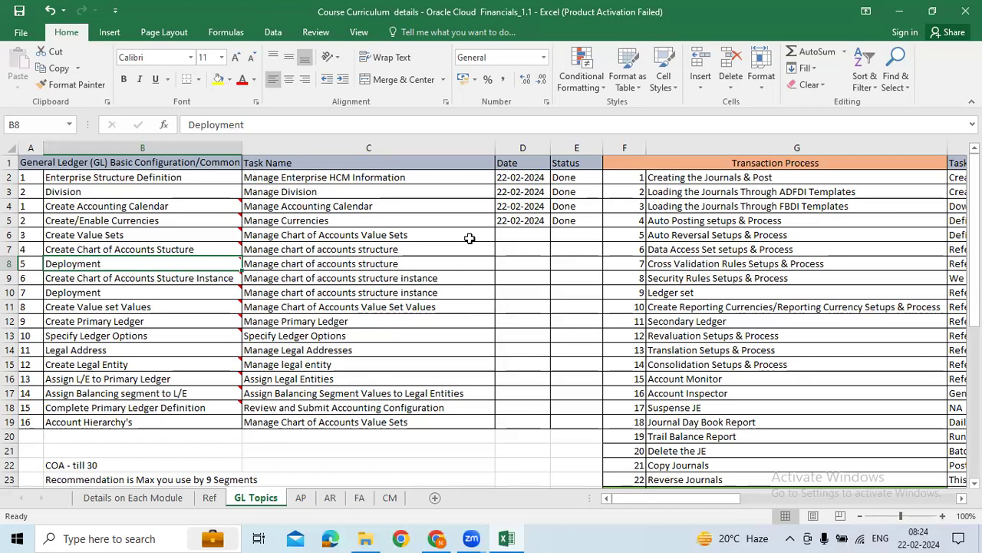
left_click_drag(157, 178, 139, 420)
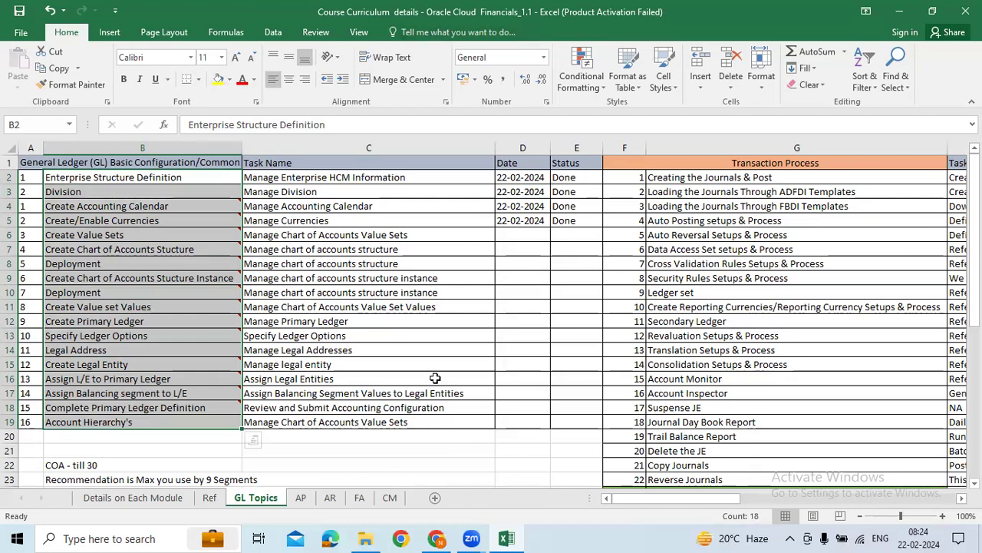
left_click(461, 365)
left_click(193, 236)
left_click_drag(192, 299, 204, 420)
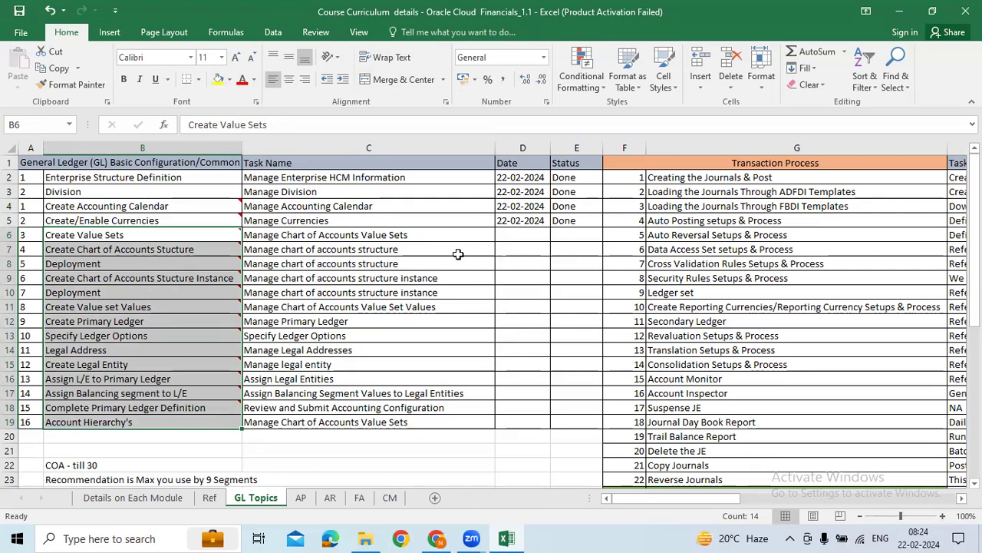
- Check the February 2024 calendar and go over the remaining configuration tasks and their date cells in rows 6 to 19
left_click(914, 537)
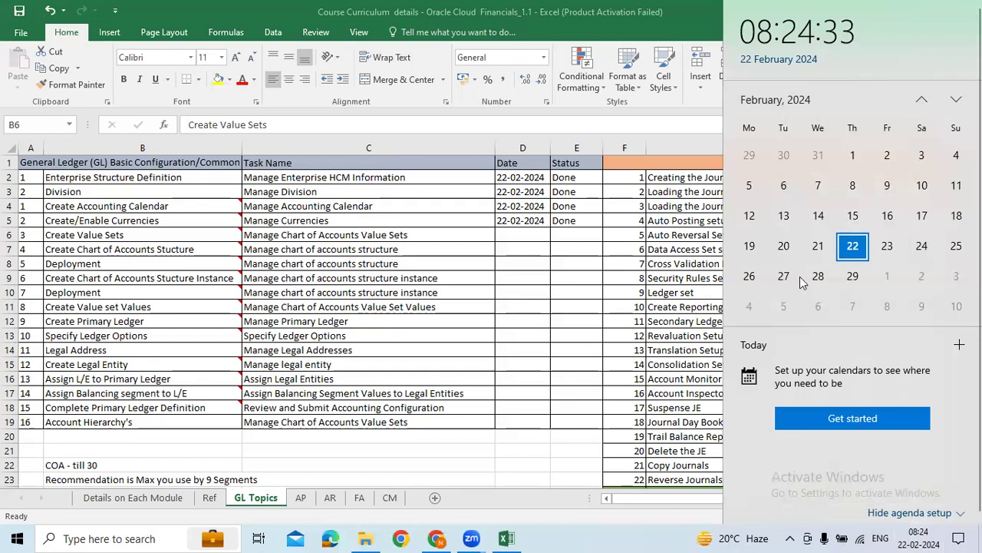
left_click(566, 277)
left_click_drag(201, 235, 187, 422)
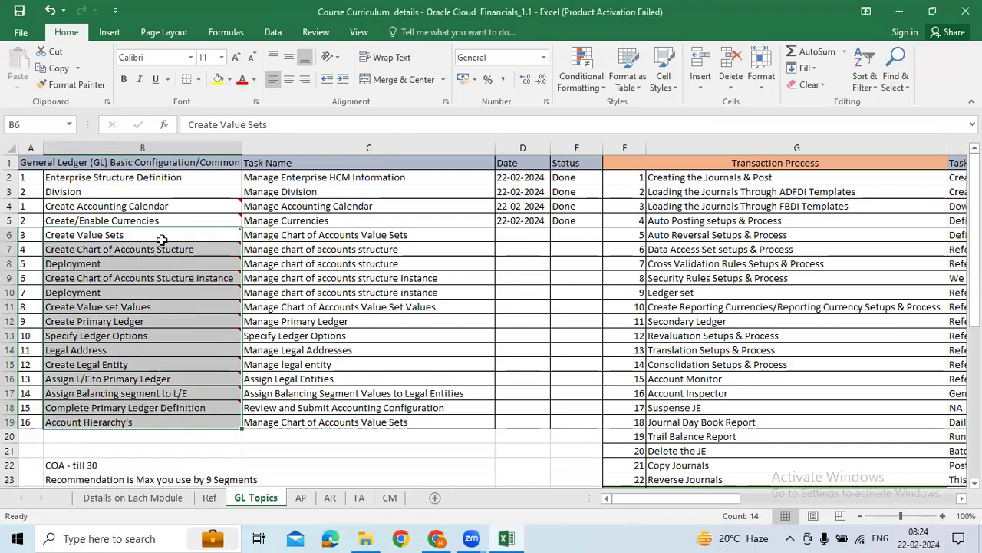
left_click_drag(172, 235, 187, 422)
left_click_drag(524, 234, 523, 422)
left_click_drag(164, 240, 178, 422)
- Look over the GL transaction process list and the AP sheet, returning to the segment notes on the GL Topics sheet
left_click_drag(710, 179, 731, 477)
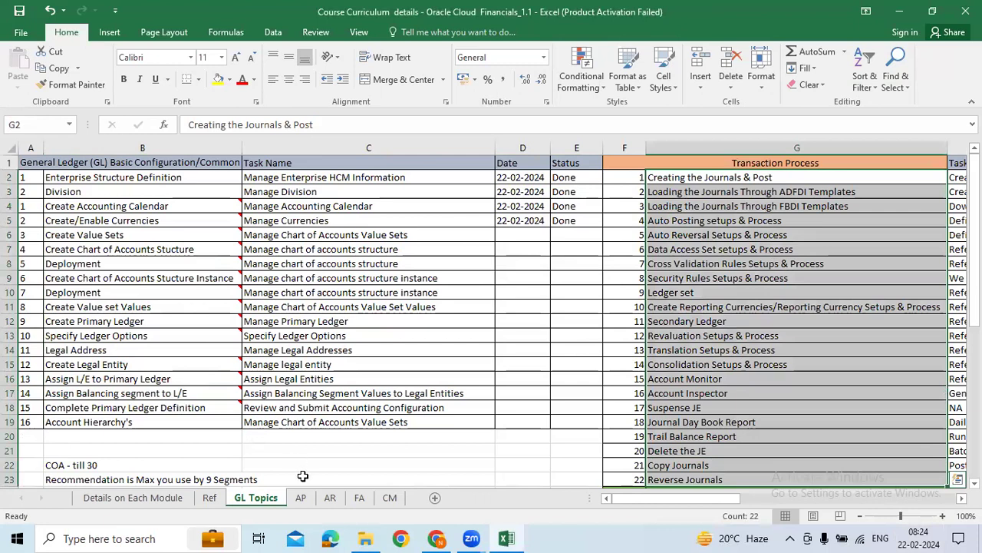
key("ctrl+Page_Down")
left_click(208, 339)
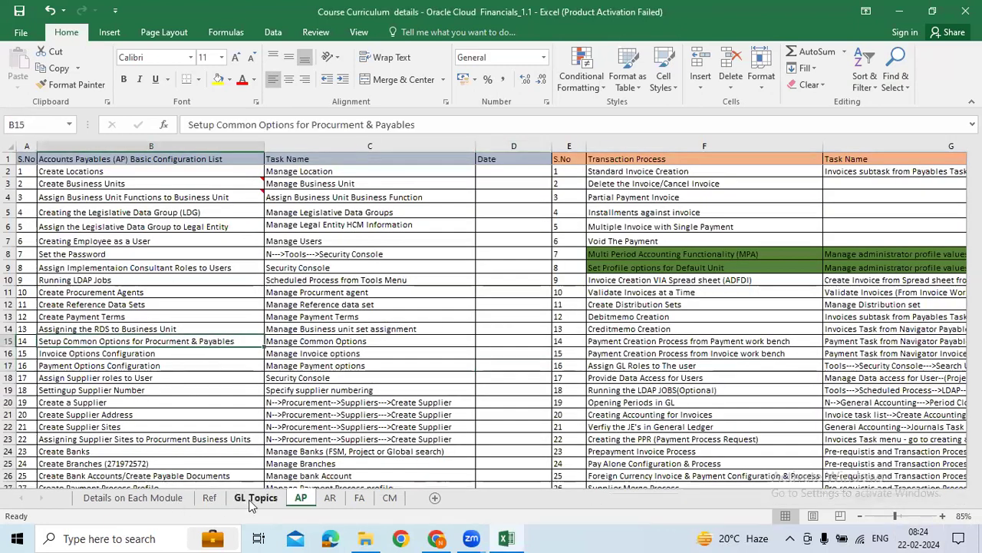
left_click(256, 497)
left_click(704, 280)
scroll(704, 286, "down", 3)
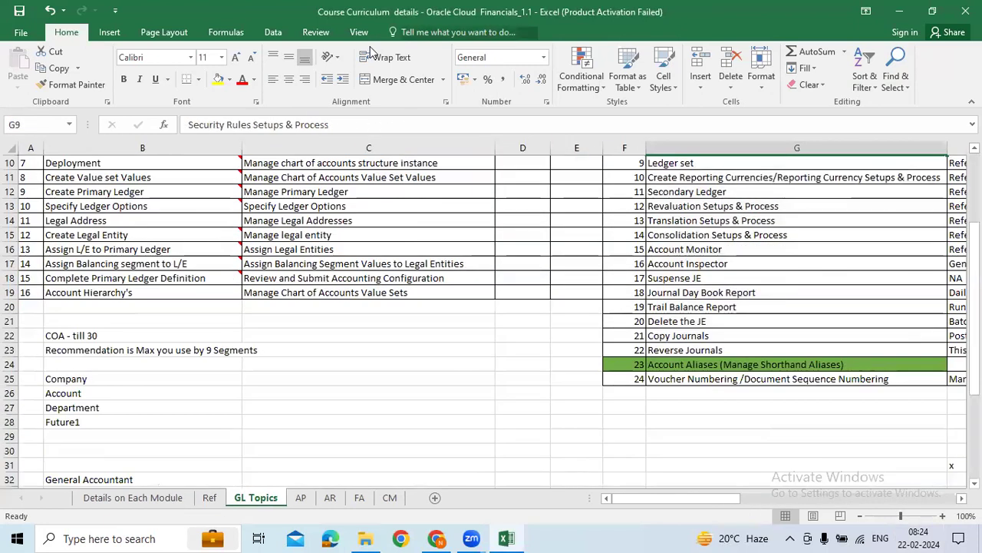